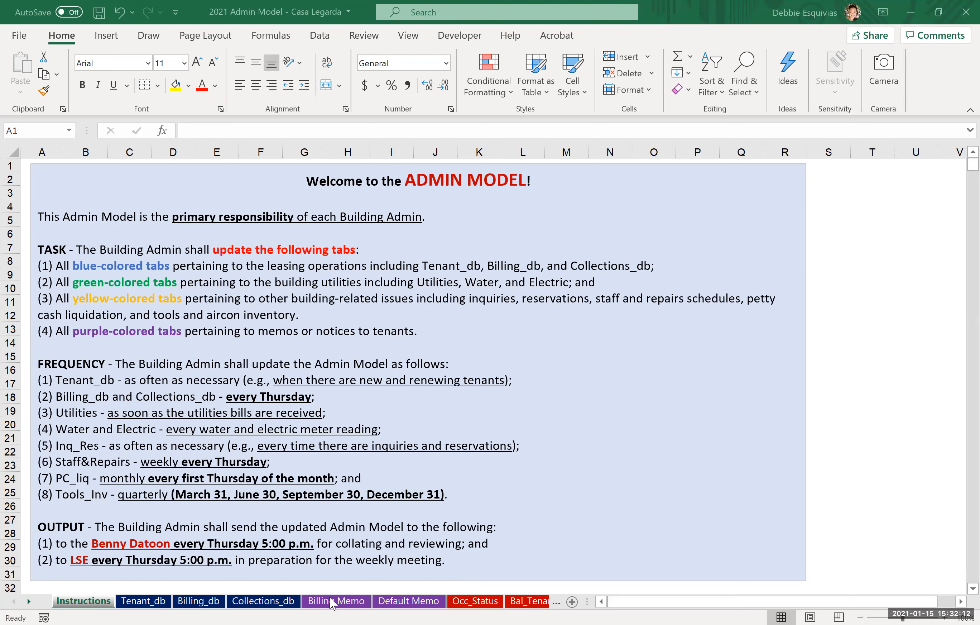
# Step: Select the tenant of unit 425 as the Tenant Name in the Billing Memo sheet's calculator
pyautogui.click(369, 211)
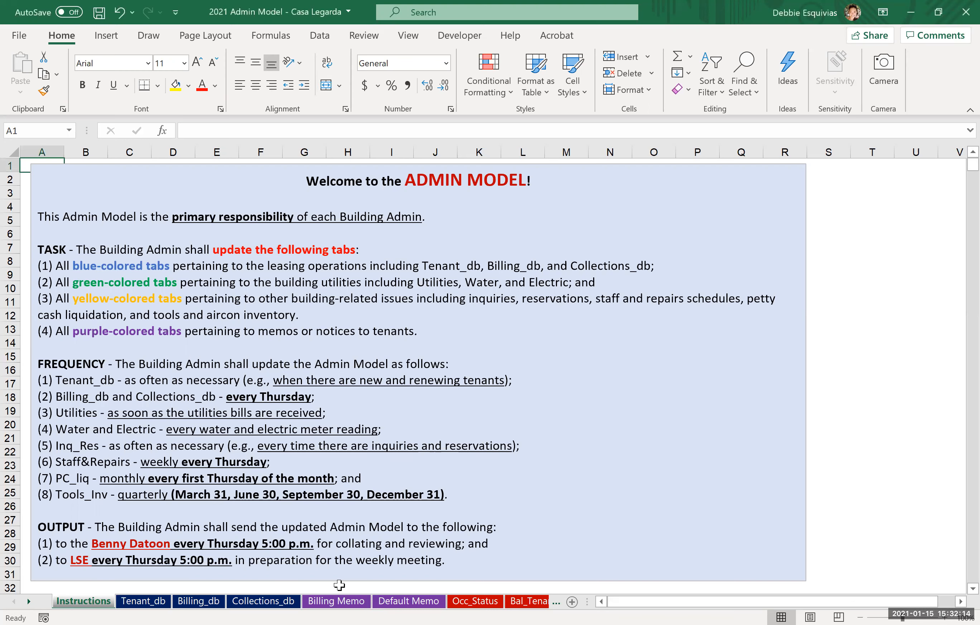
pyautogui.click(341, 602)
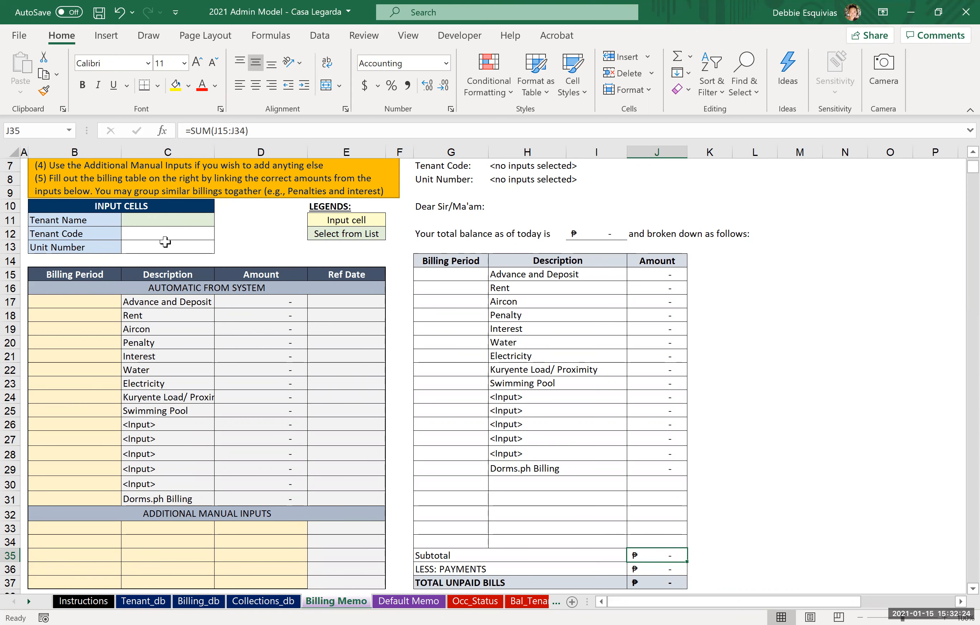
pyautogui.scroll(2, 165, 242)
pyautogui.click(187, 313)
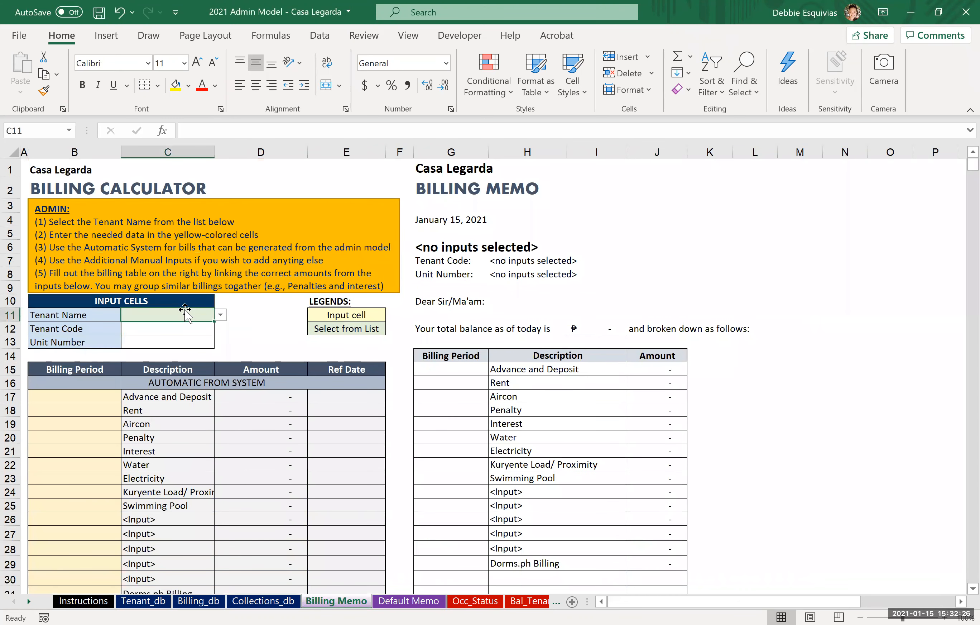
pyautogui.click(221, 315)
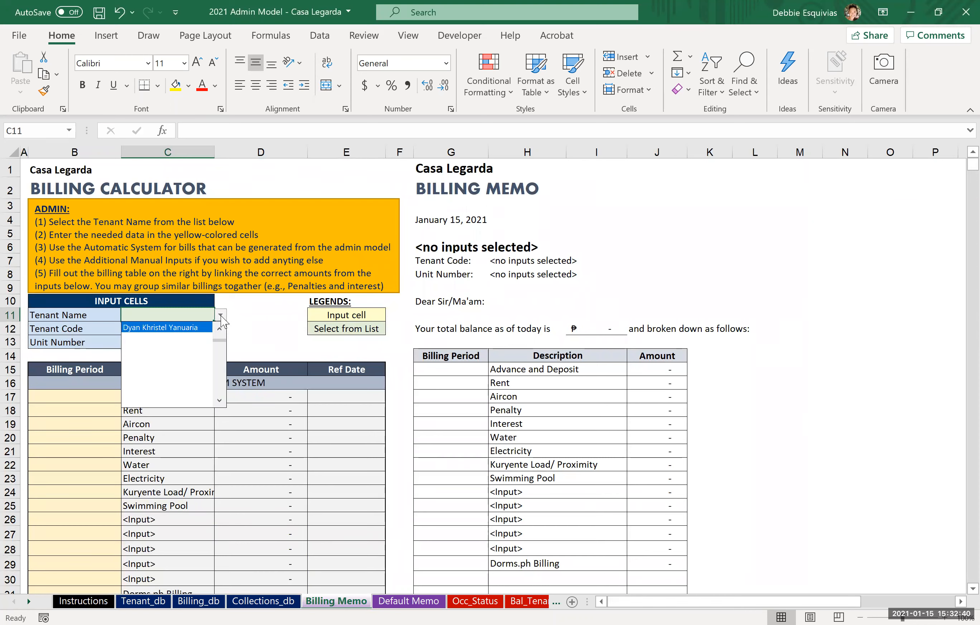
pyautogui.press('Up')
pyautogui.press('Return')
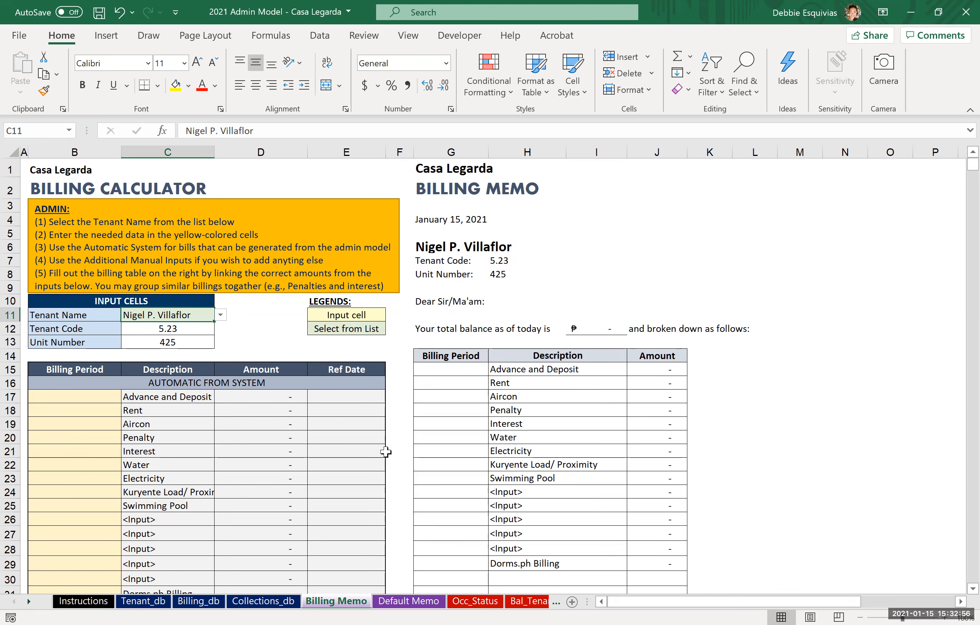
# Step: Review the manual entries and the dorms.ph report paste area in the Billing_db sheet
pyautogui.scroll(-2, 257, 352)
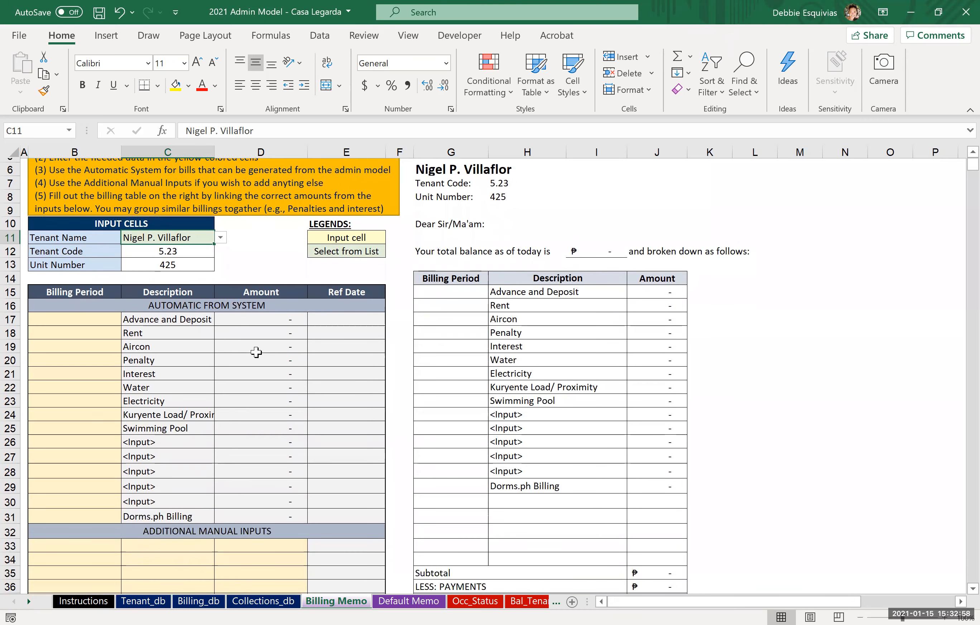
pyautogui.scroll(-1, 256, 352)
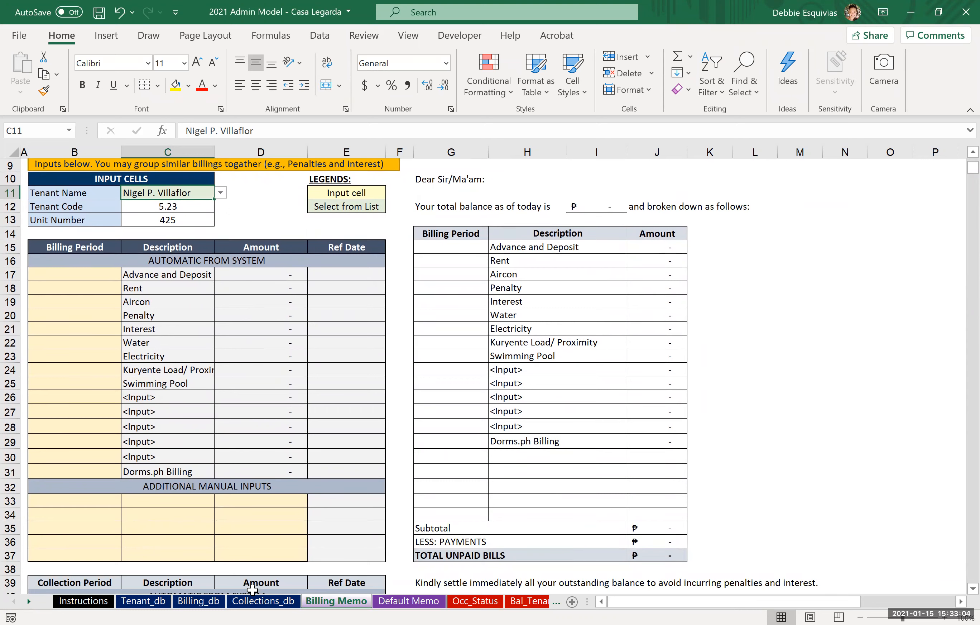
pyautogui.click(197, 602)
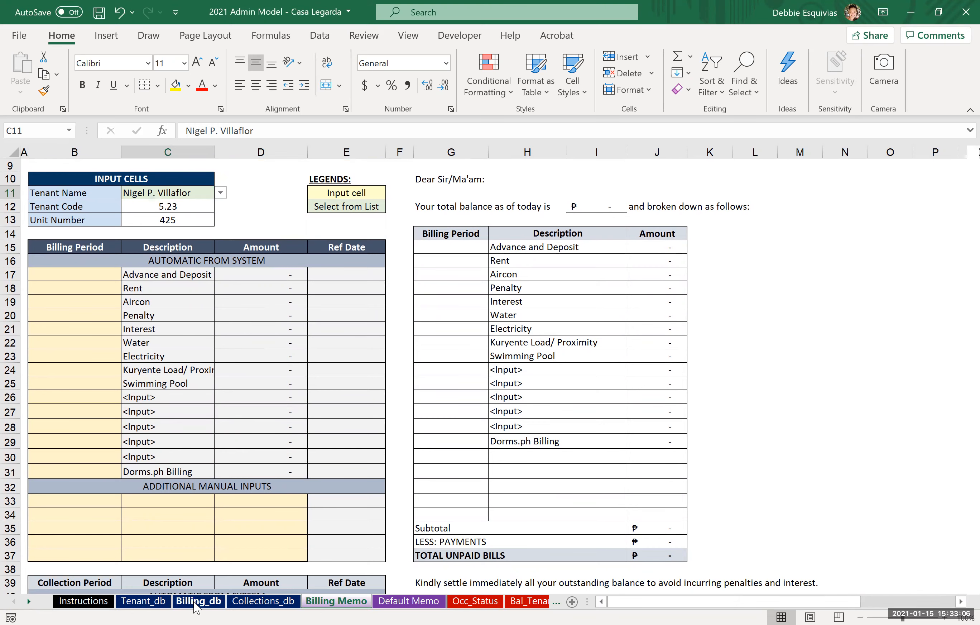
pyautogui.hscroll(6, 703, 429)
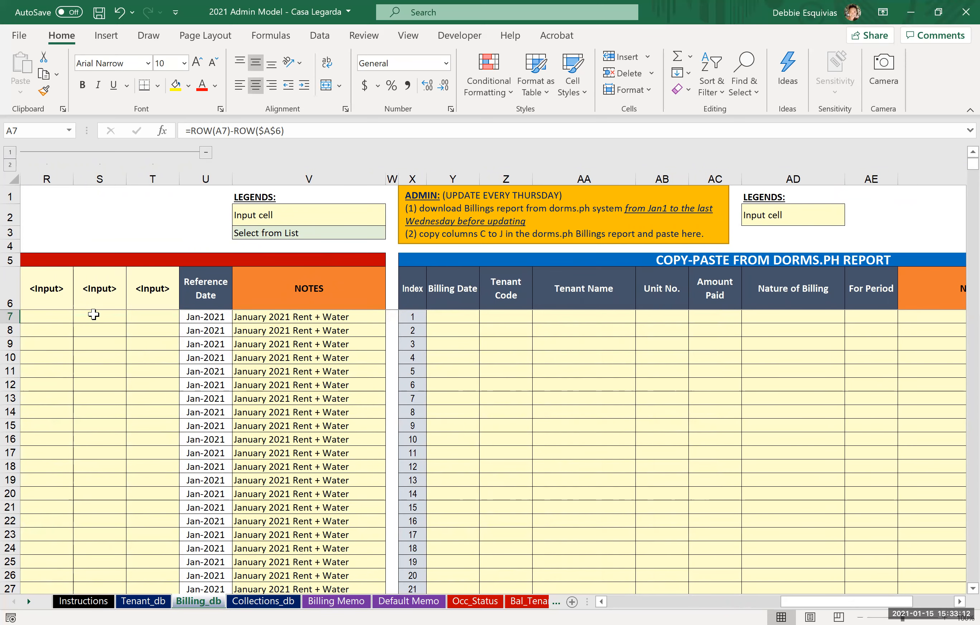
pyautogui.hscroll(-3, 94, 314)
pyautogui.hscroll(-5, 94, 314)
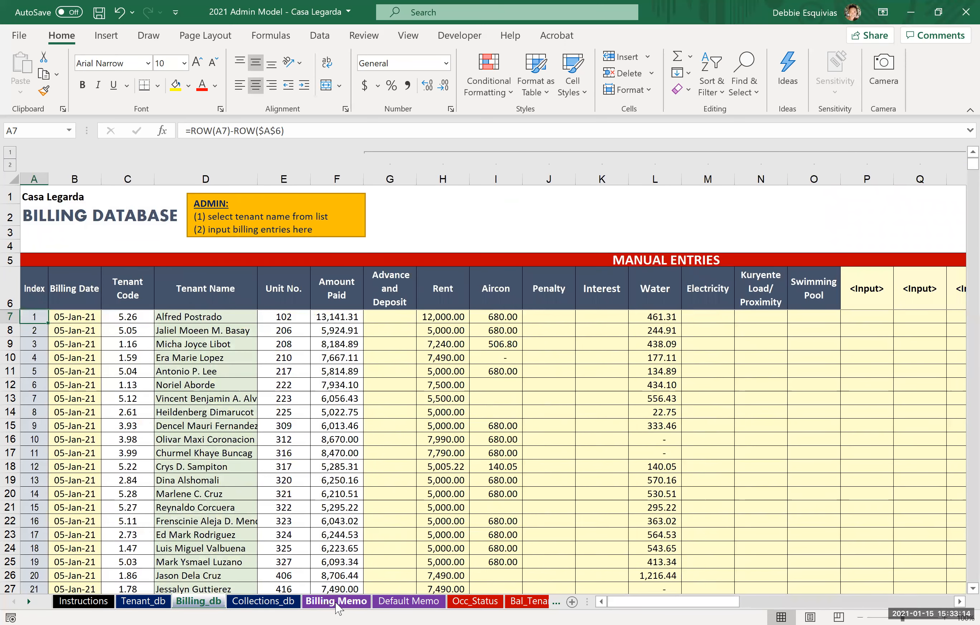
# Step: Examine the Billing Memo calculator's automatic charge rows, the Dorms.ph Billing row and the additional manual input rows
pyautogui.click(337, 601)
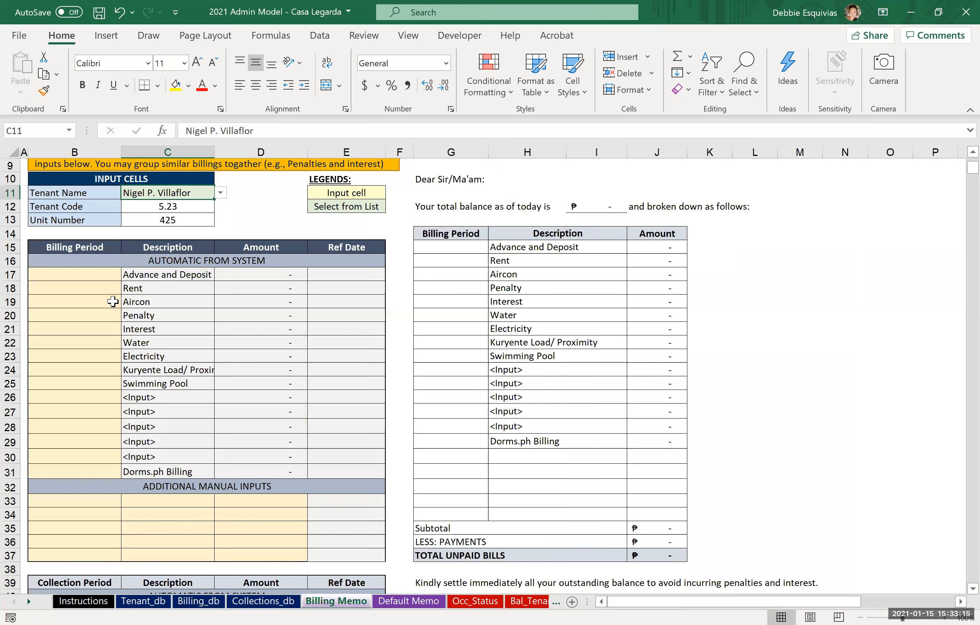
pyautogui.click(94, 277)
pyautogui.press('Down')
pyautogui.press('Down')
pyautogui.press('Down')
pyautogui.press('Up')
pyautogui.press('Up')
pyautogui.press('Up')
pyautogui.press('Up')
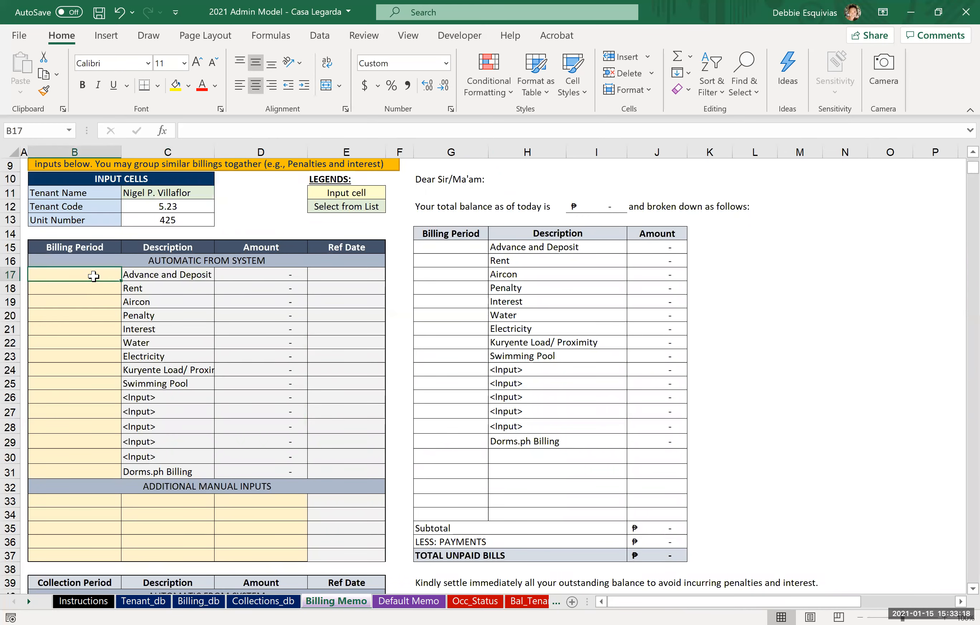
pyautogui.hotkey('shift', 'Down')
pyautogui.hotkey('shift', 'Down')
pyautogui.hotkey('shift', 'Down')
pyautogui.hotkey('shift', 'Down')
pyautogui.hotkey('shift', 'Down')
pyautogui.click(93, 276)
pyautogui.hotkey('shift', 'Down')
pyautogui.hotkey('shift', 'Down')
pyautogui.hotkey('shift', 'Down')
pyautogui.hotkey('shift', 'Down')
pyautogui.hotkey('shift', 'Down')
pyautogui.hotkey('shift', 'Down')
pyautogui.hotkey('shift', 'Down')
pyautogui.hotkey('shift', 'Down')
pyautogui.hotkey('shift', 'Down')
pyautogui.hotkey('shift', 'Down')
pyautogui.hotkey('shift', 'Down')
pyautogui.hotkey('shift', 'Down')
pyautogui.hotkey('shift', 'Down')
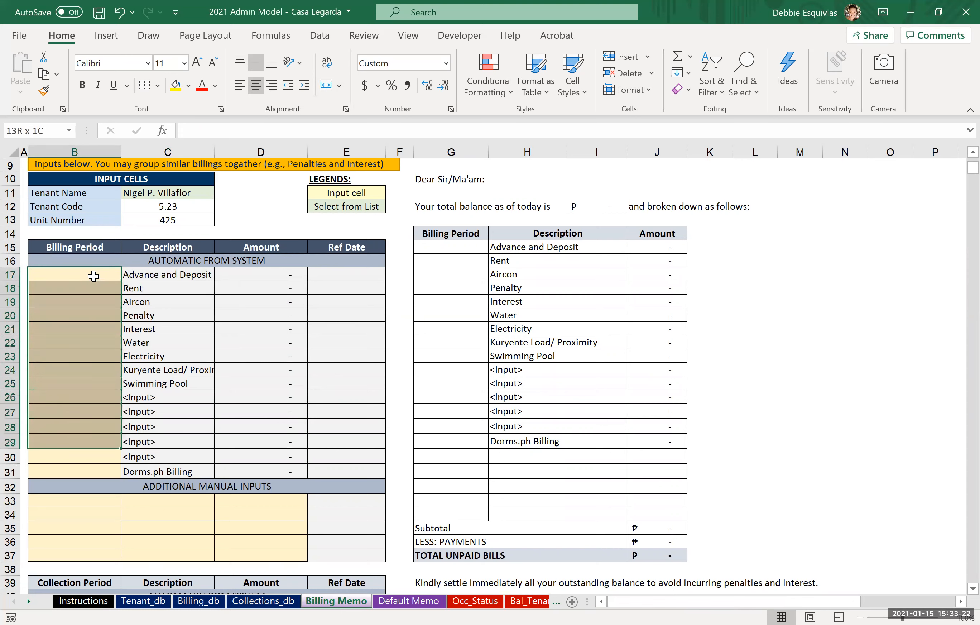
pyautogui.hotkey('shift', 'Right')
pyautogui.hotkey('shift', 'Right')
pyautogui.hotkey('shift', 'Right')
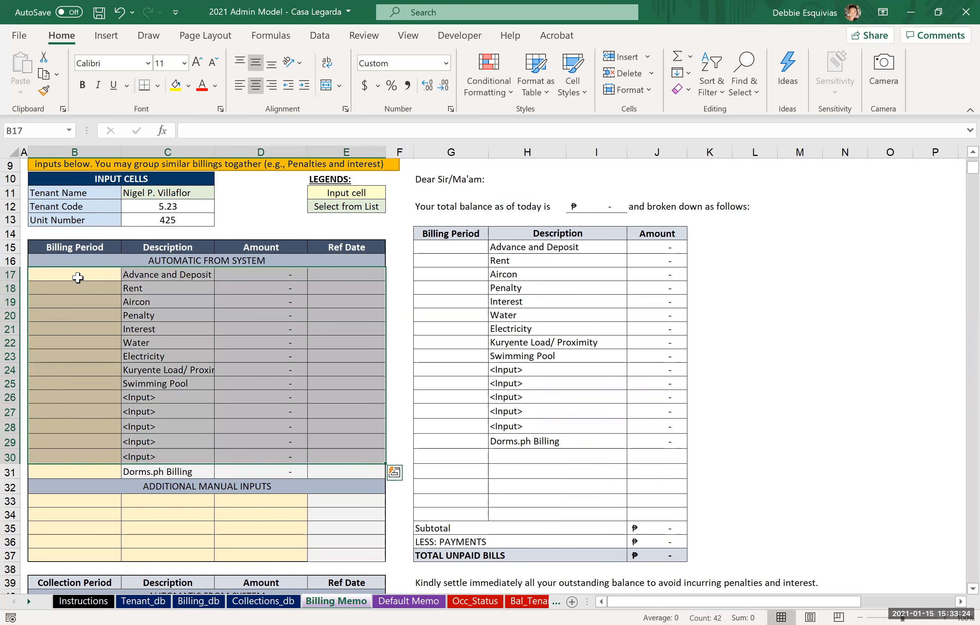
pyautogui.click(86, 469)
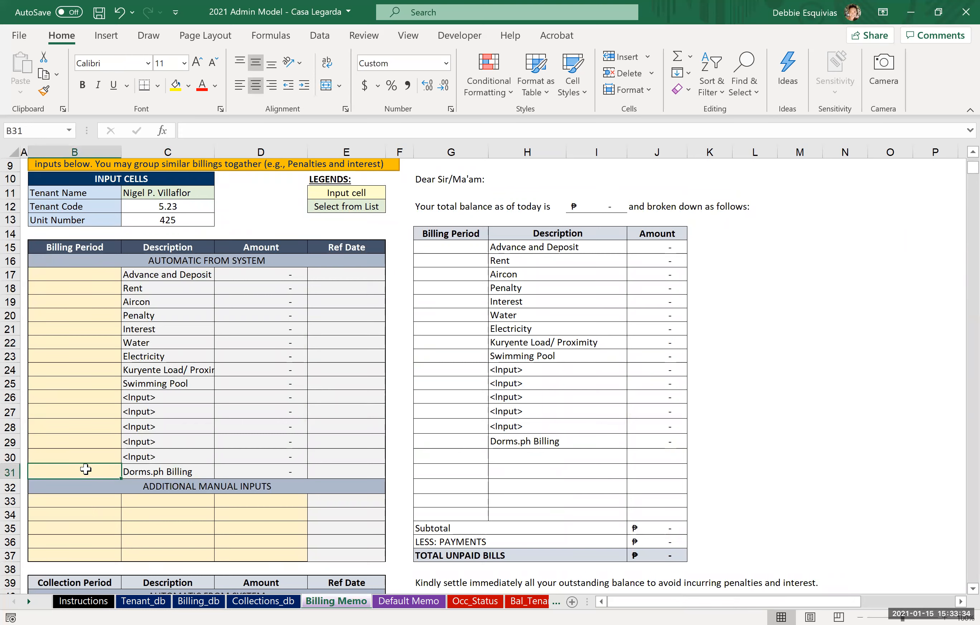
pyautogui.press('Down')
pyautogui.press('Down')
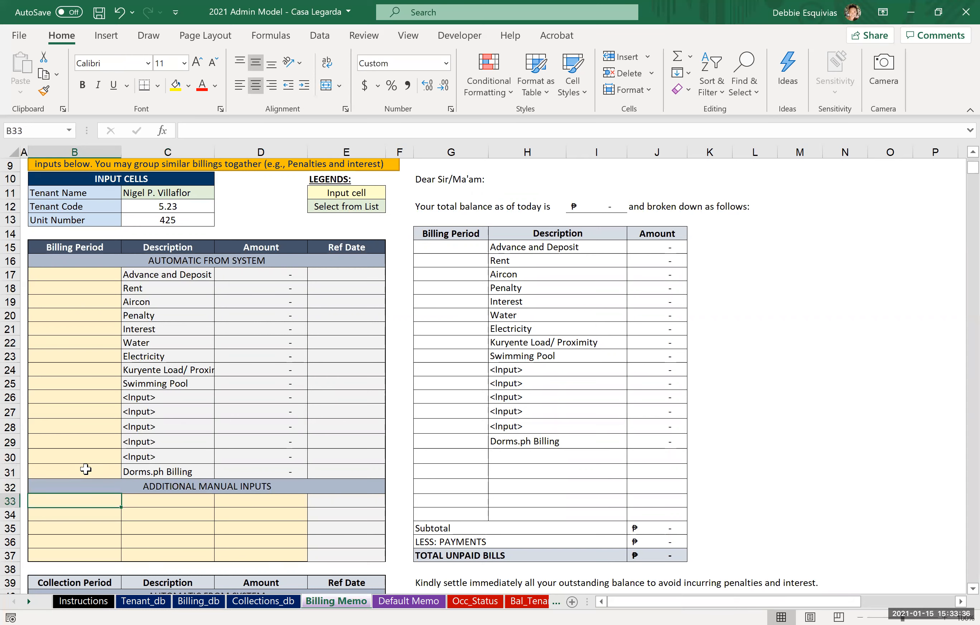
pyautogui.press('Up')
pyautogui.press('Down')
# Step: Enter 1/5/2021 as the billing period of the Rent row in the automatic section
pyautogui.click(92, 278)
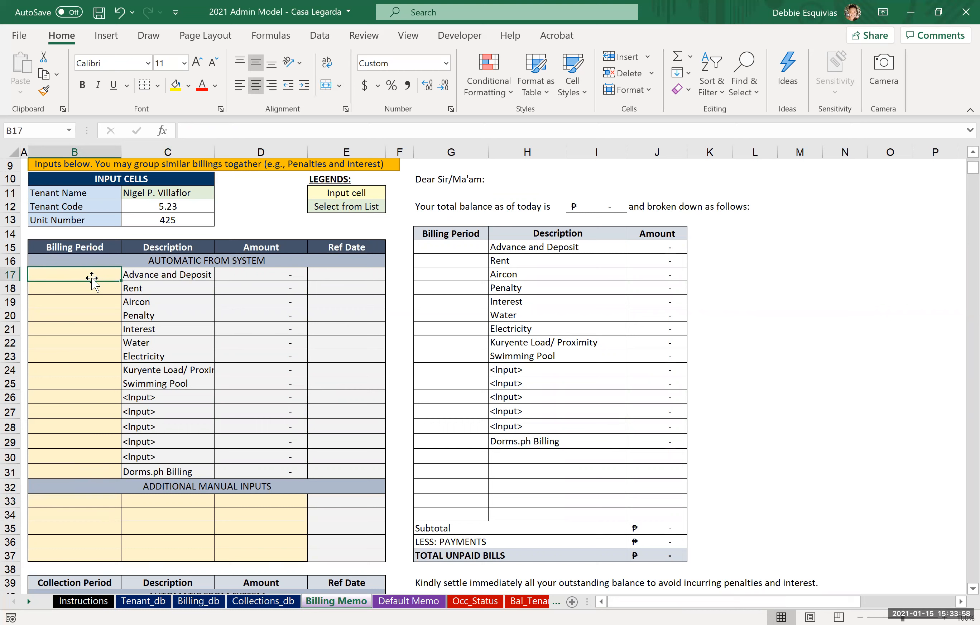
pyautogui.press('Down')
pyautogui.write('1/')
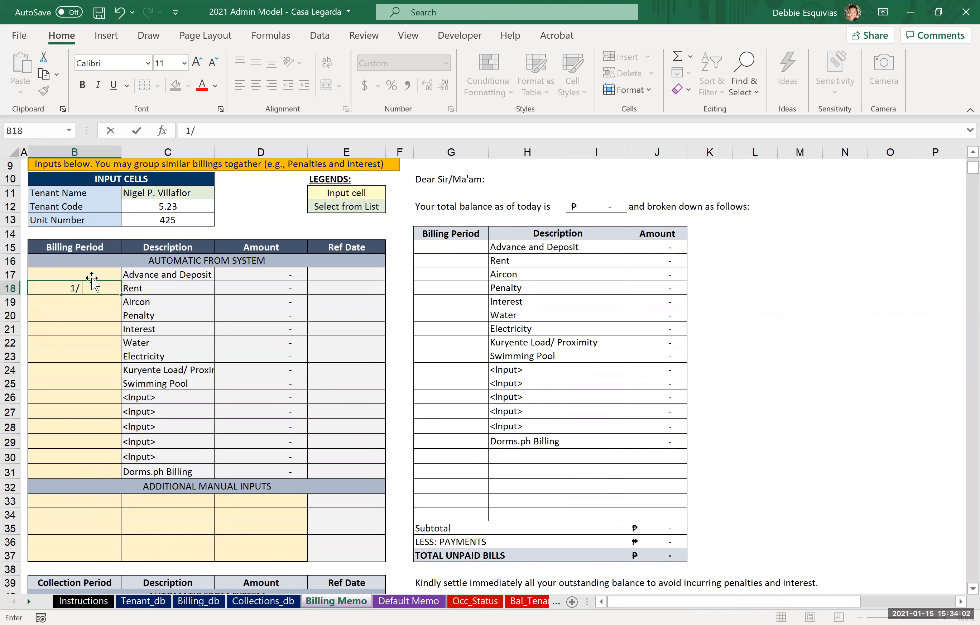
pyautogui.write('4')
pyautogui.press('BackSpace')
pyautogui.write('5/2021')
pyautogui.press('Return')
pyautogui.press('Up')
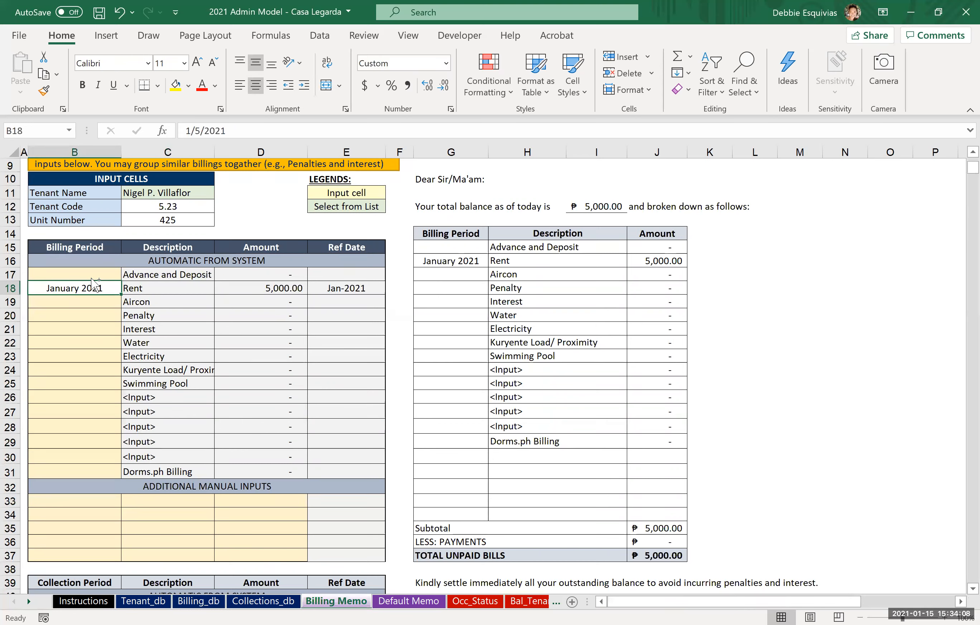
# Step: Copy the Rent billing period to the Aircon, Penalty, Interest, Water and Electricity rows
pyautogui.hotkey('ctrl', 'c')
pyautogui.press('Down')
pyautogui.hotkey('ctrl', 'v')
pyautogui.press('Down')
pyautogui.hotkey('ctrl', 'v')
pyautogui.press('Down')
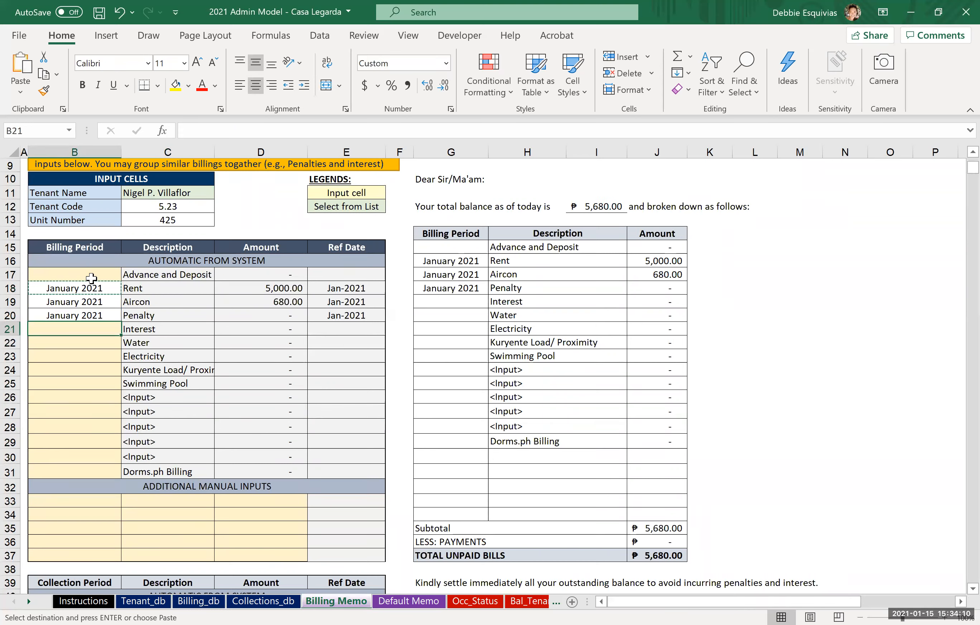
pyautogui.hotkey('ctrl', 'v')
pyautogui.press('Down')
pyautogui.hotkey('ctrl', 'v')
pyautogui.press('Down')
pyautogui.hotkey('ctrl', 'v')
pyautogui.press('Up')
pyautogui.press('Up')
pyautogui.press('Up')
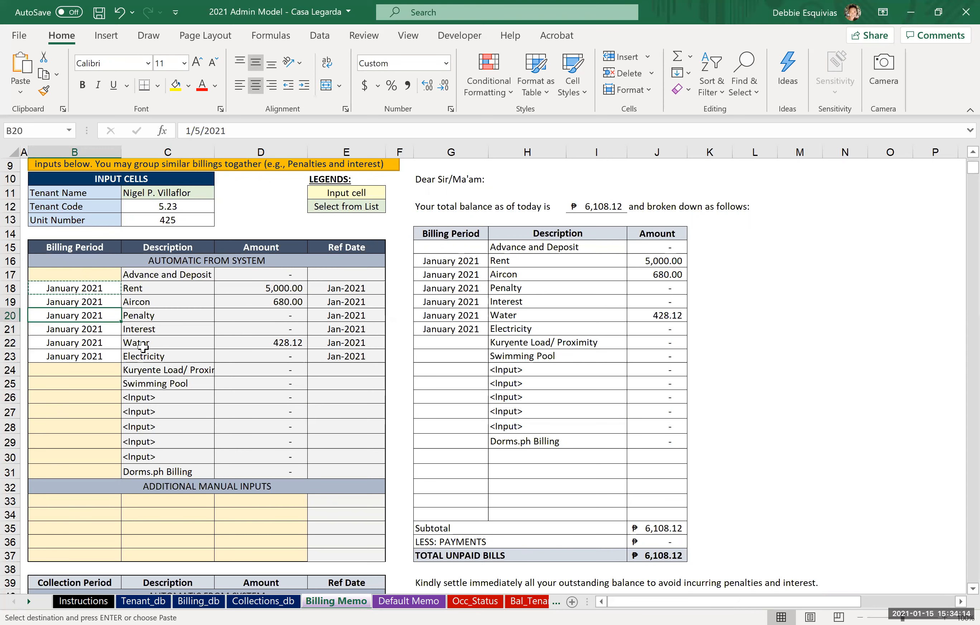
# Step: Enter 12/31/2020 as the billing period in the first additional manual input row
pyautogui.click(87, 504)
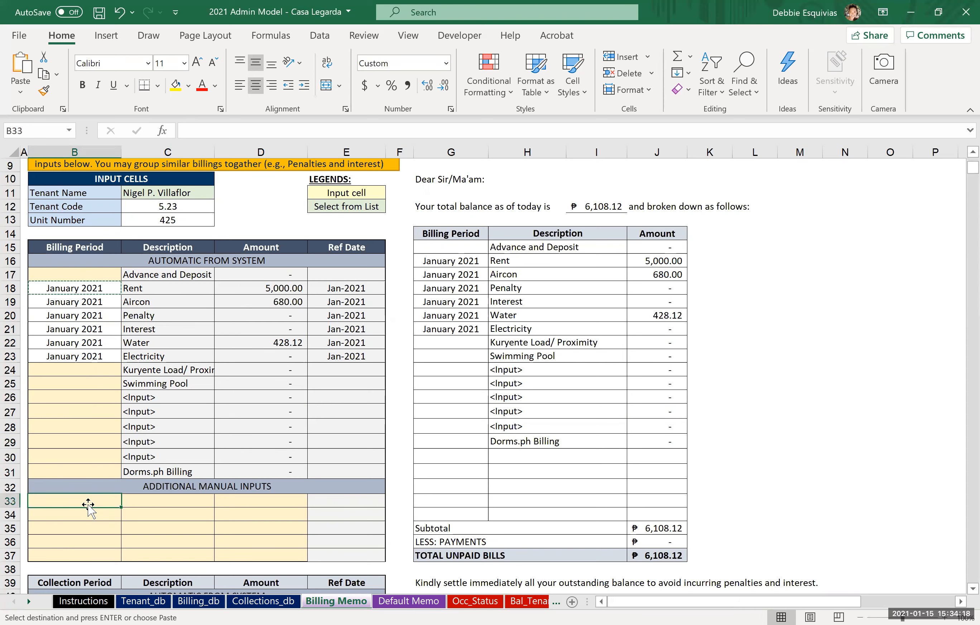
pyautogui.doubleClick(88, 504)
pyautogui.write('12/31/2020')
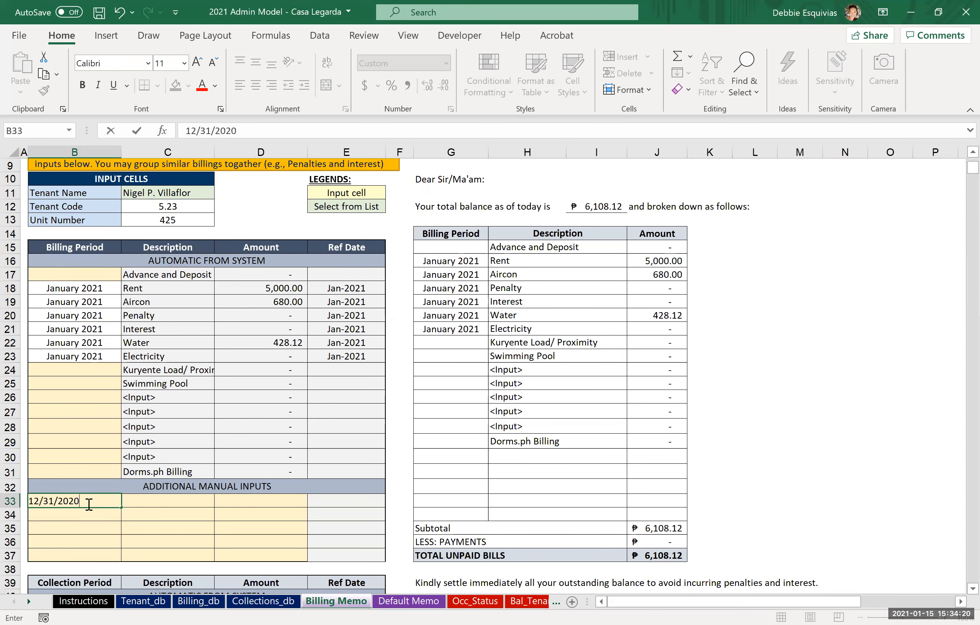
pyautogui.press('Return')
pyautogui.click(88, 504)
# Step: Describe the December 2020 manual entry as Rent with an amount of 5000
pyautogui.press('Right')
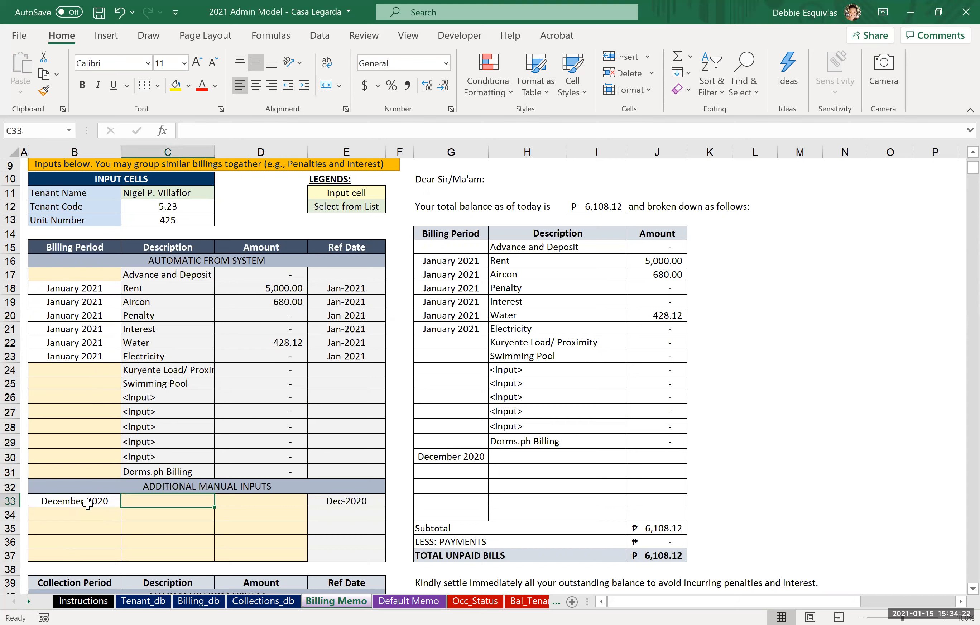
pyautogui.write('Rent')
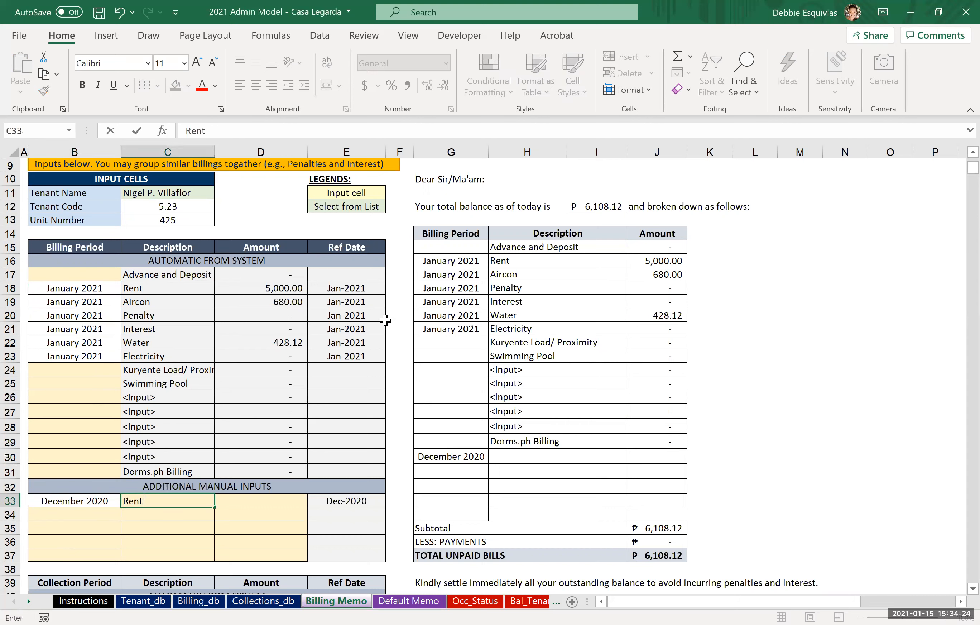
pyautogui.press('Right')
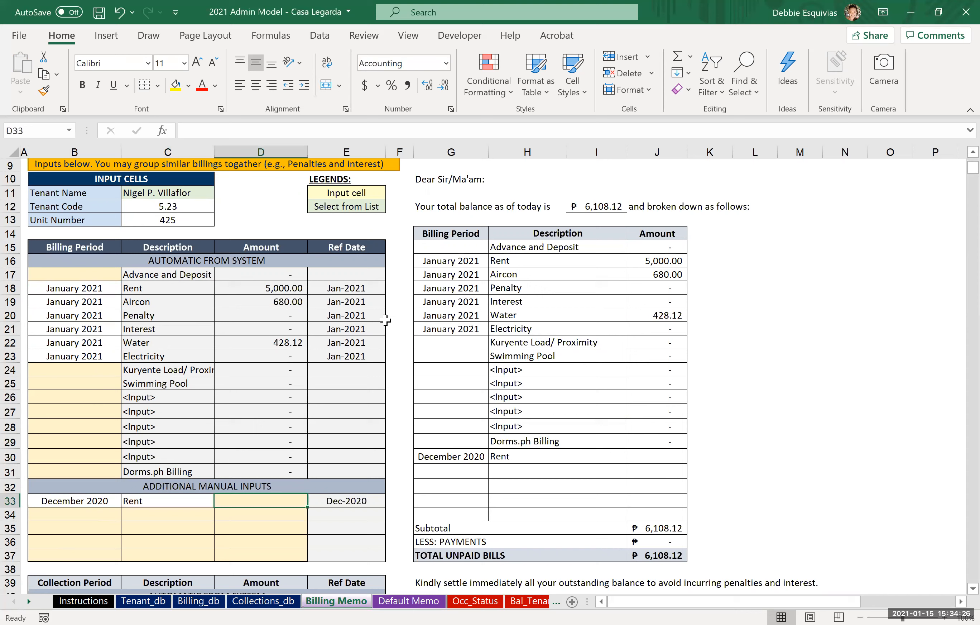
pyautogui.write('5000')
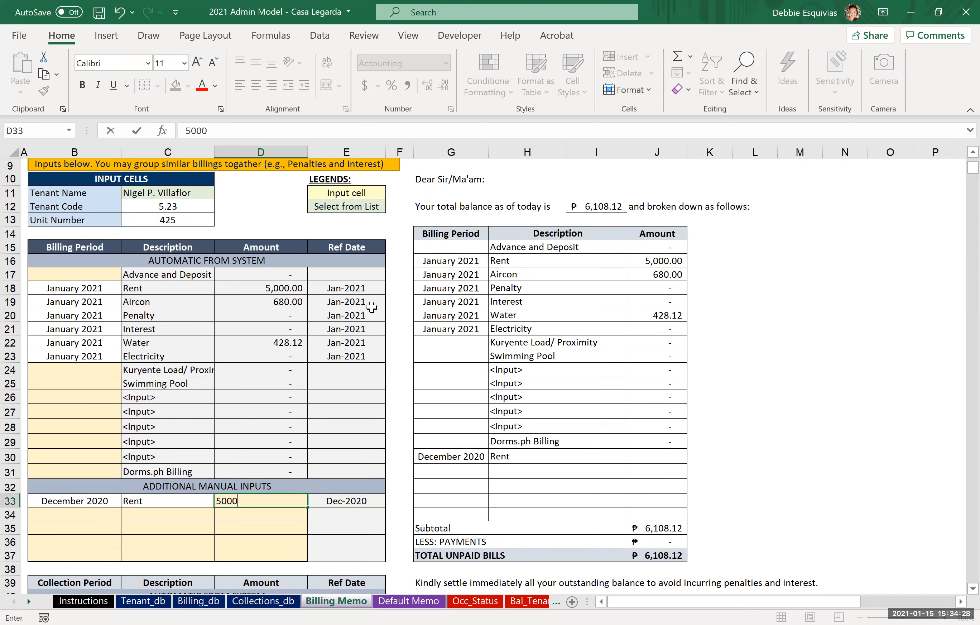
pyautogui.press('Return')
# Step: Add a second manual entry described as Penalties and Interest with an amount of 500
pyautogui.press('Left')
pyautogui.write('Penal')
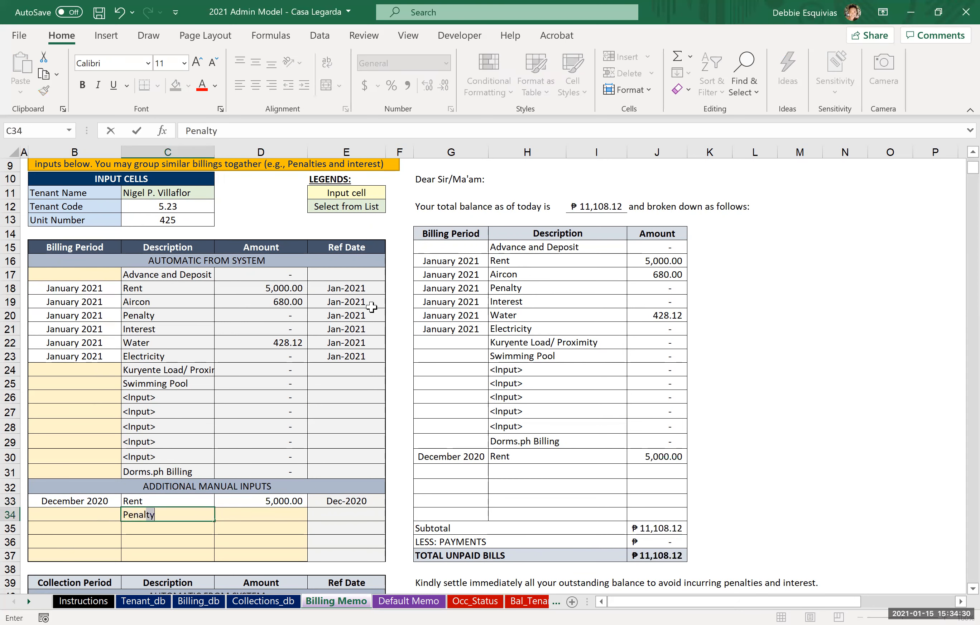
pyautogui.press('BackSpace')
pyautogui.write('t')
pyautogui.press('BackSpace')
pyautogui.write('i')
pyautogui.press('BackSpace')
pyautogui.write('tie and')
pyautogui.press('BackSpace')
pyautogui.press('BackSpace')
pyautogui.press('BackSpace')
pyautogui.press('BackSpace')
pyautogui.press('BackSpace')
pyautogui.press('BackSpace')
pyautogui.write('ies and Interest')
pyautogui.press('Tab')
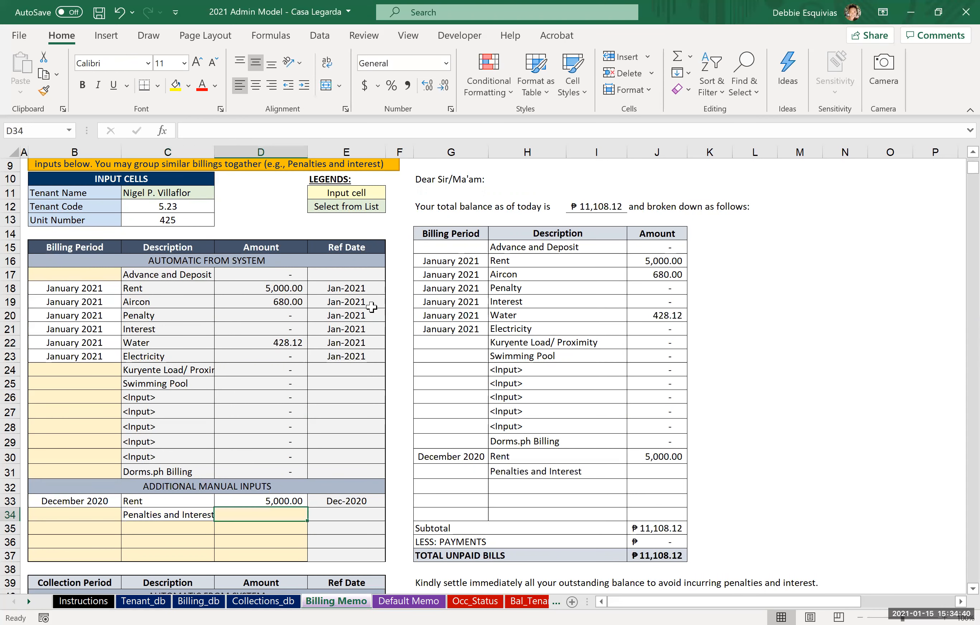
pyautogui.write('500')
pyautogui.press('Left')
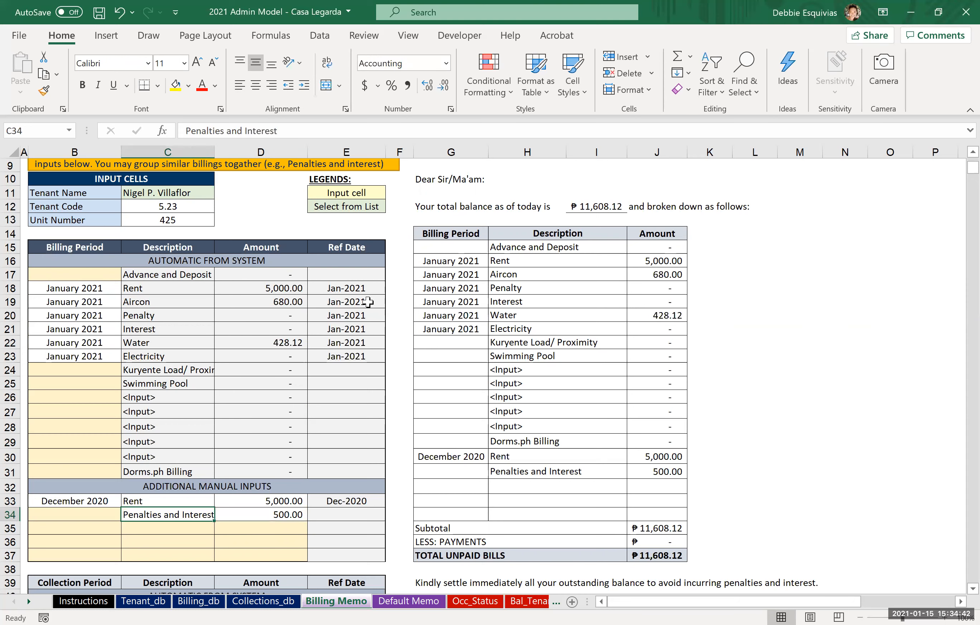
# Step: Copy the December 2020 billing period to the Penalties and Interest row
pyautogui.press('Left')
pyautogui.press('Up')
pyautogui.hotkey('ctrl', 'c')
pyautogui.press('Down')
pyautogui.hotkey('ctrl', 'v')
# Step: Replace the first manual entry's description with "Total unpaid balance from 2020" and enter 5000 as its amount
pyautogui.press('Right')
pyautogui.press('Up')
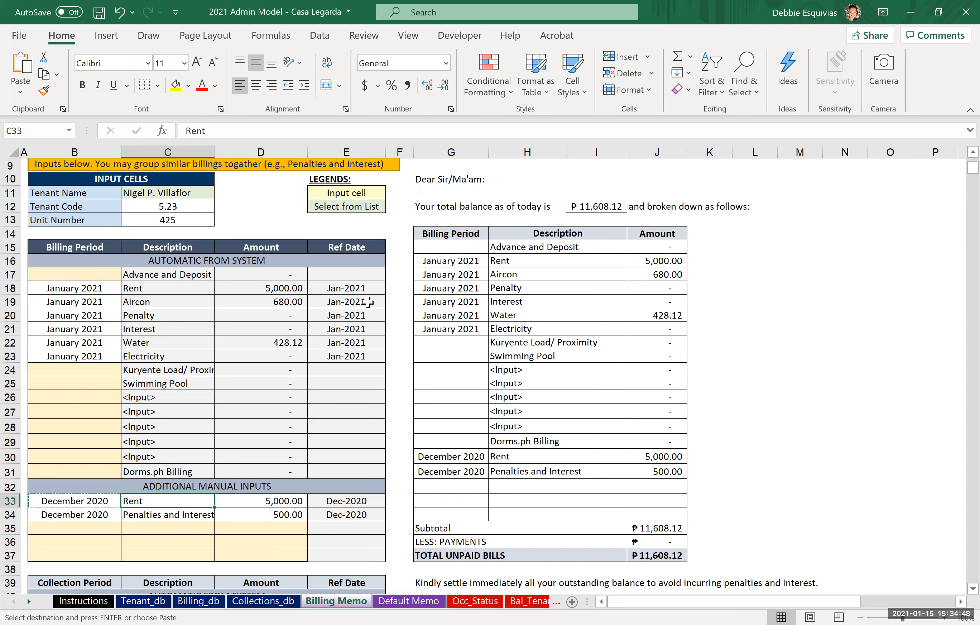
pyautogui.write('Total subto')
pyautogui.press('BackSpace')
pyautogui.press('BackSpace')
pyautogui.press('BackSpace')
pyautogui.press('BackSpace')
pyautogui.press('BackSpace')
pyautogui.press('BackSpace')
pyautogui.press('BackSpace')
pyautogui.press('BackSpace')
pyautogui.press('BackSpace')
pyautogui.write('tal outstanding')
pyautogui.press('BackSpace')
pyautogui.press('BackSpace')
pyautogui.press('BackSpace')
pyautogui.press('BackSpace')
pyautogui.press('BackSpace')
pyautogui.press('BackSpace')
pyautogui.press('BackSpace')
pyautogui.press('BackSpace')
pyautogui.press('BackSpace')
pyautogui.press('BackSpace')
pyautogui.press('BackSpace')
pyautogui.write('unpaid bal')
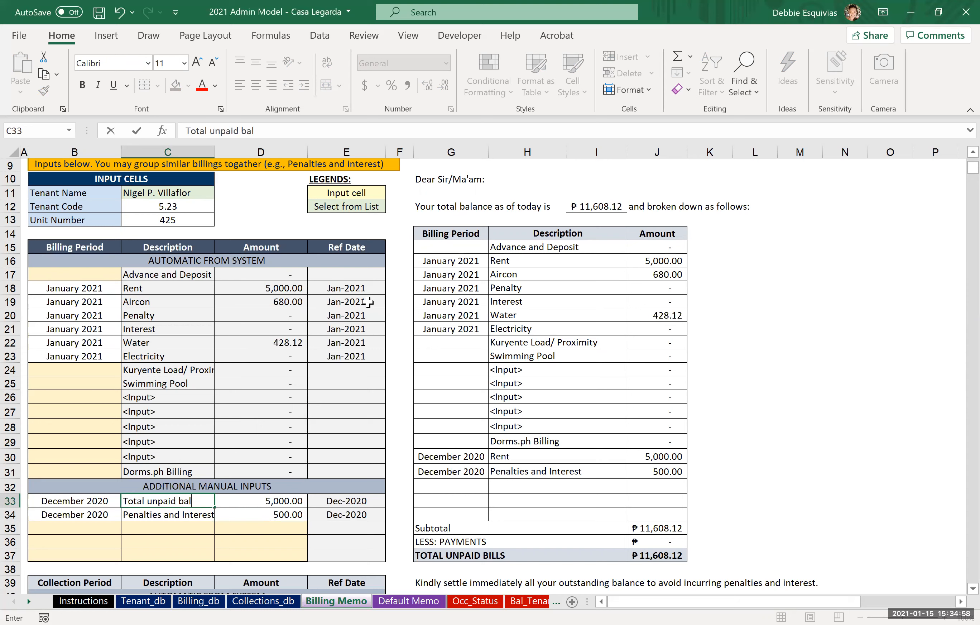
pyautogui.write('ance from 2020')
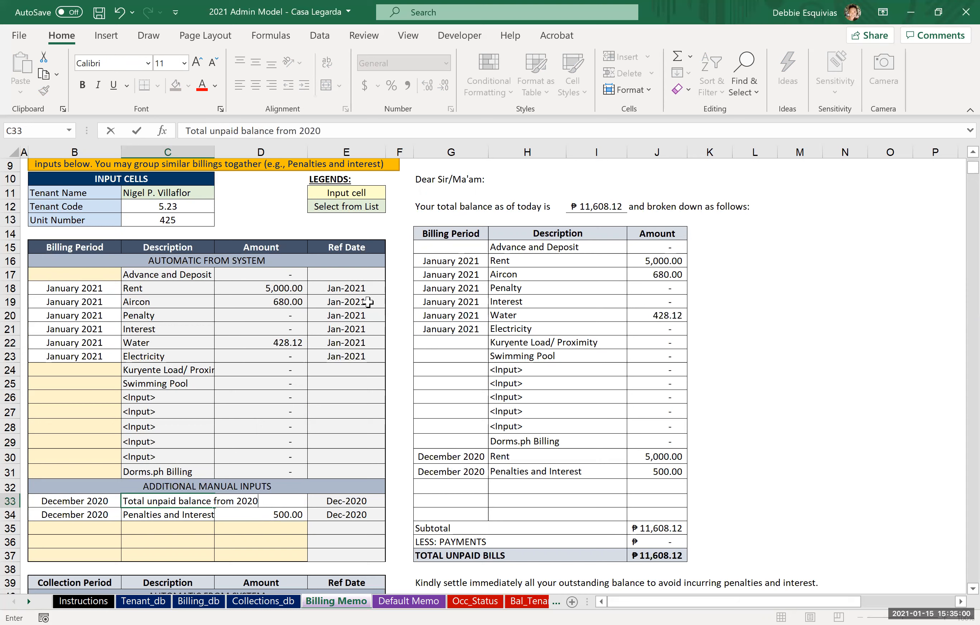
pyautogui.press('Tab')
pyautogui.write('5000')
pyautogui.hotkey('ctrl', 'Return')
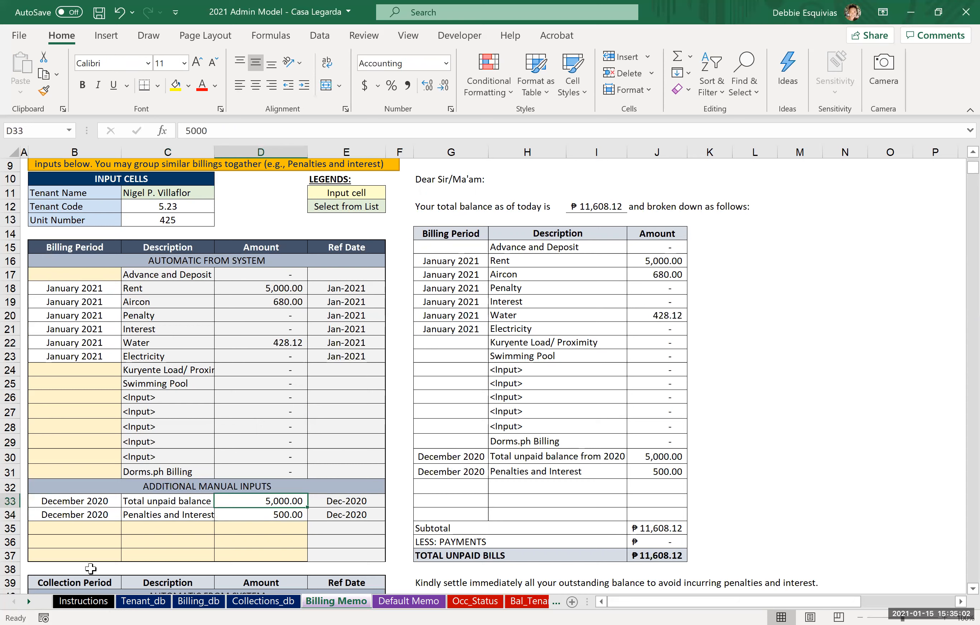
# Step: Clear the billing period, description and amount of the Penalties and Interest manual entry
pyautogui.click(88, 516)
pyautogui.hotkey('shift', 'Right')
pyautogui.hotkey('shift', 'Right')
pyautogui.press('Delete')
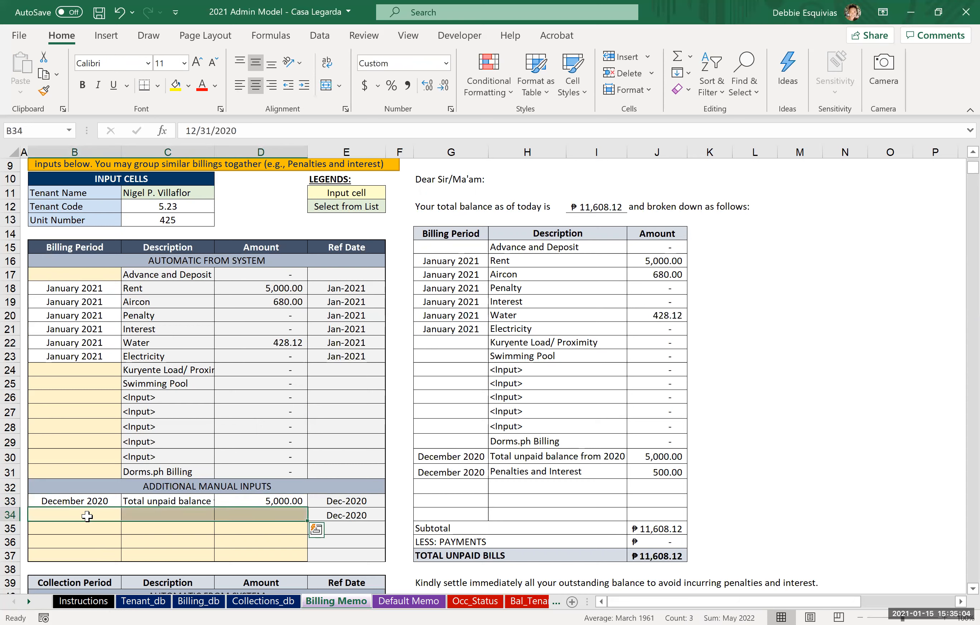
# Step: Review the tenant records in the Tenant_db sheet and return to the Billing Memo sheet
pyautogui.press('Right')
pyautogui.press('Right')
pyautogui.press('Up')
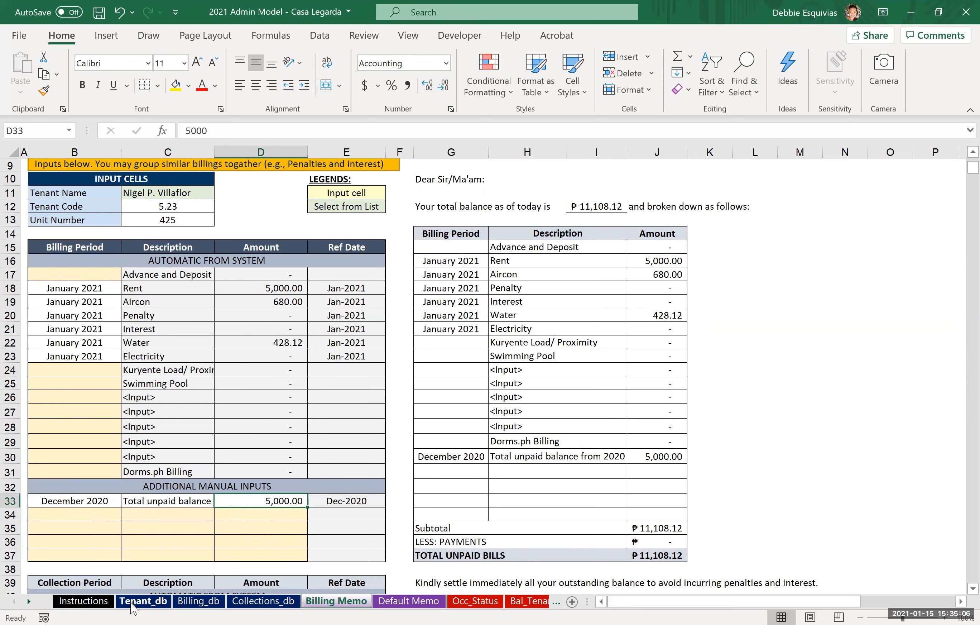
pyautogui.click(159, 605)
pyautogui.scroll(-2, 570, 245)
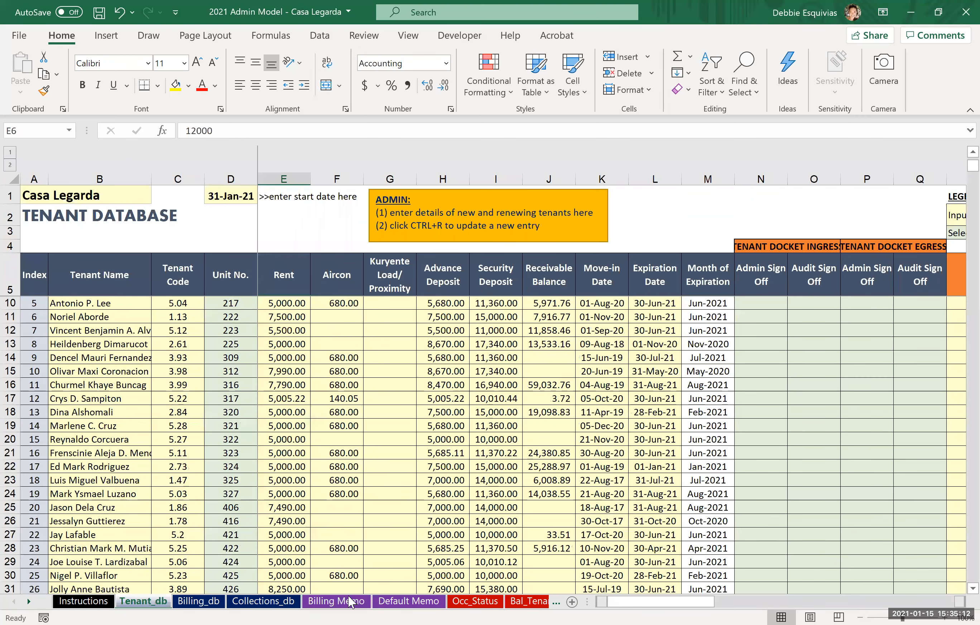
pyautogui.click(337, 601)
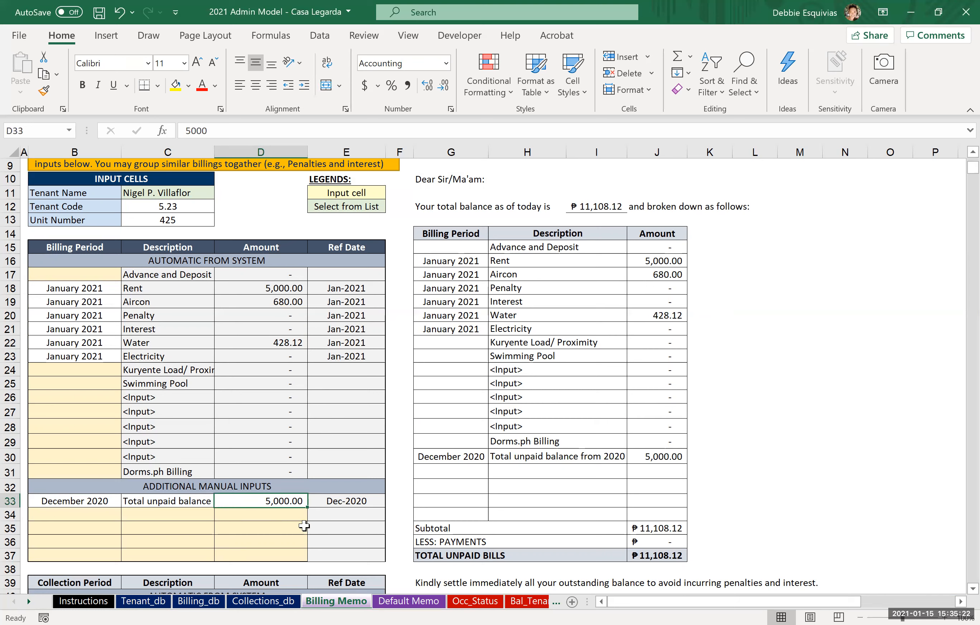
# Step: Set the collection period of the Manual collections row to 1/5/2021 in the billing calculator
pyautogui.scroll(-1, 547, 428)
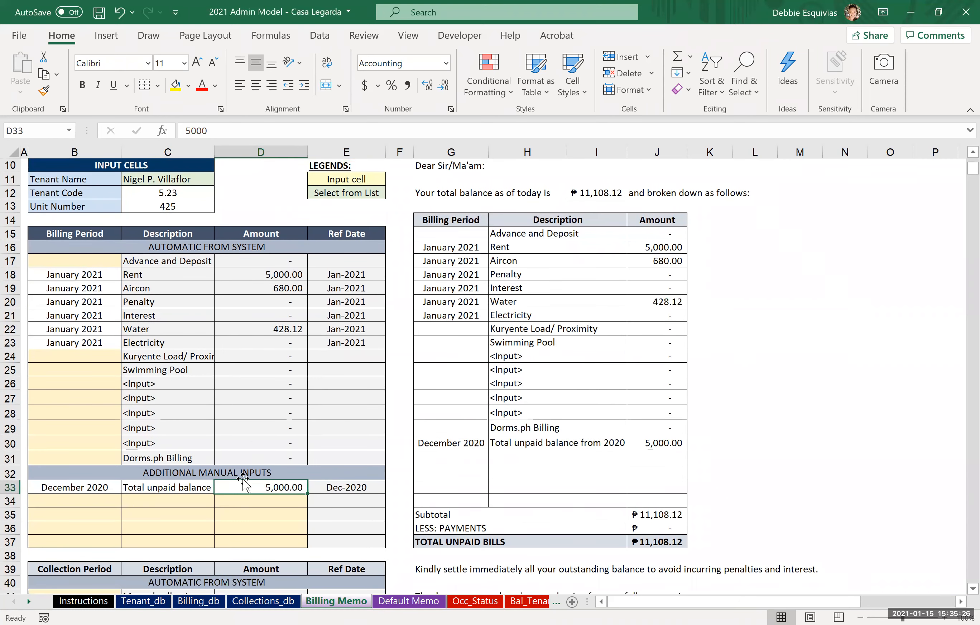
pyautogui.scroll(-2, 125, 553)
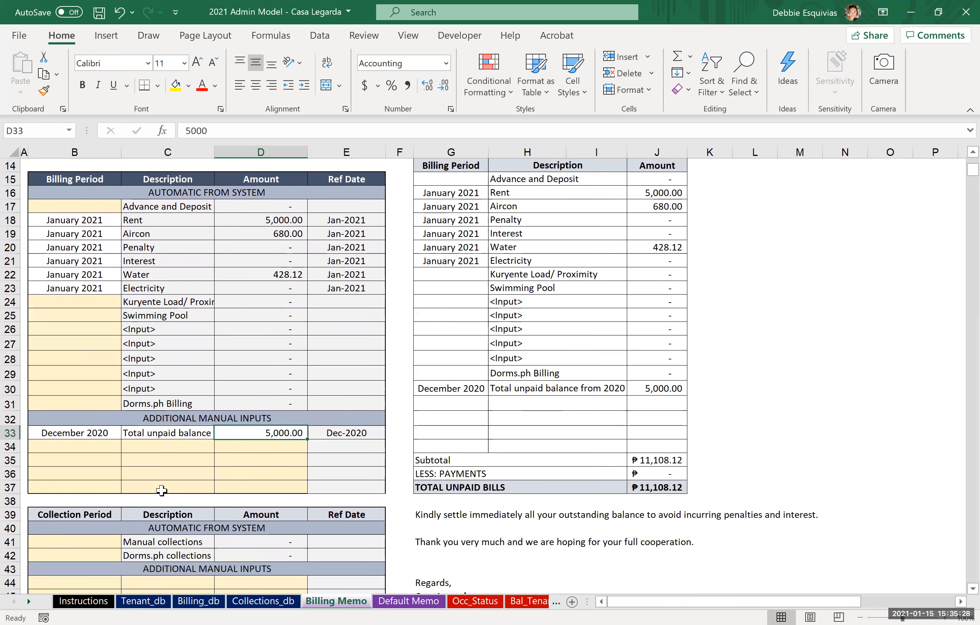
pyautogui.scroll(-2, 153, 500)
pyautogui.click(72, 492)
pyautogui.press('Up')
pyautogui.click(72, 488)
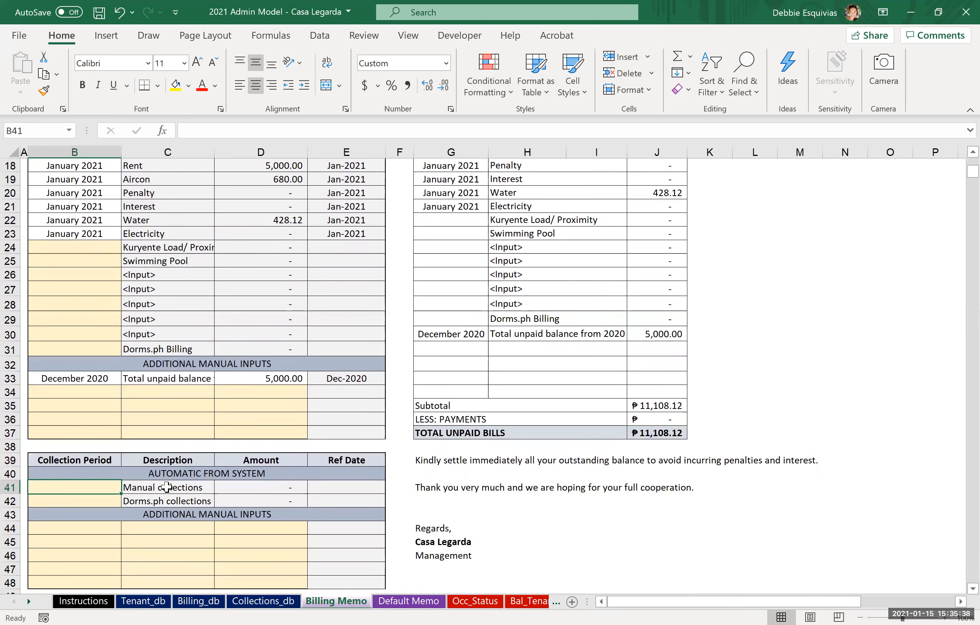
pyautogui.write('1/5/2021')
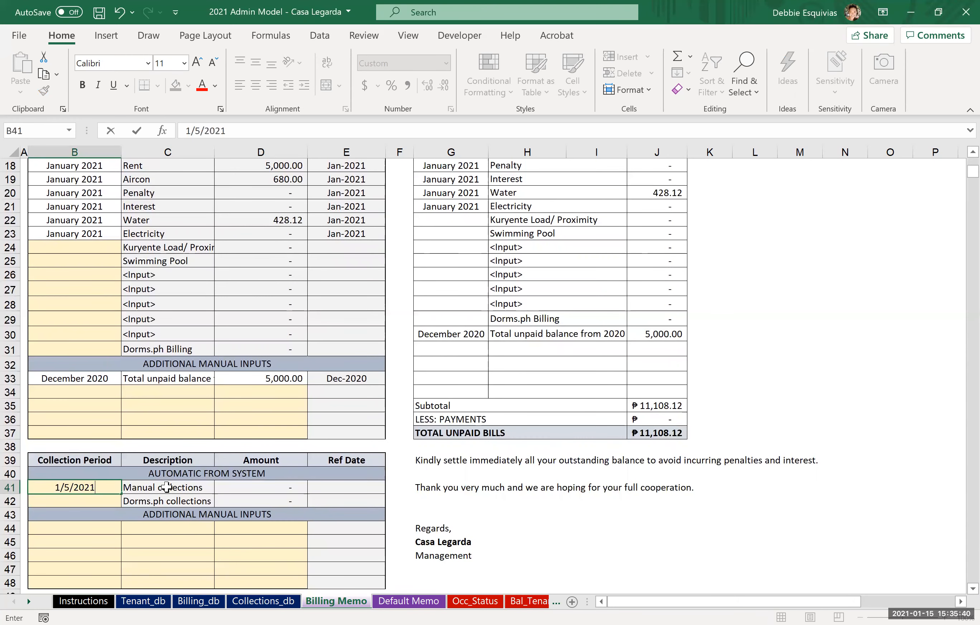
pyautogui.hotkey('ctrl', 'Return')
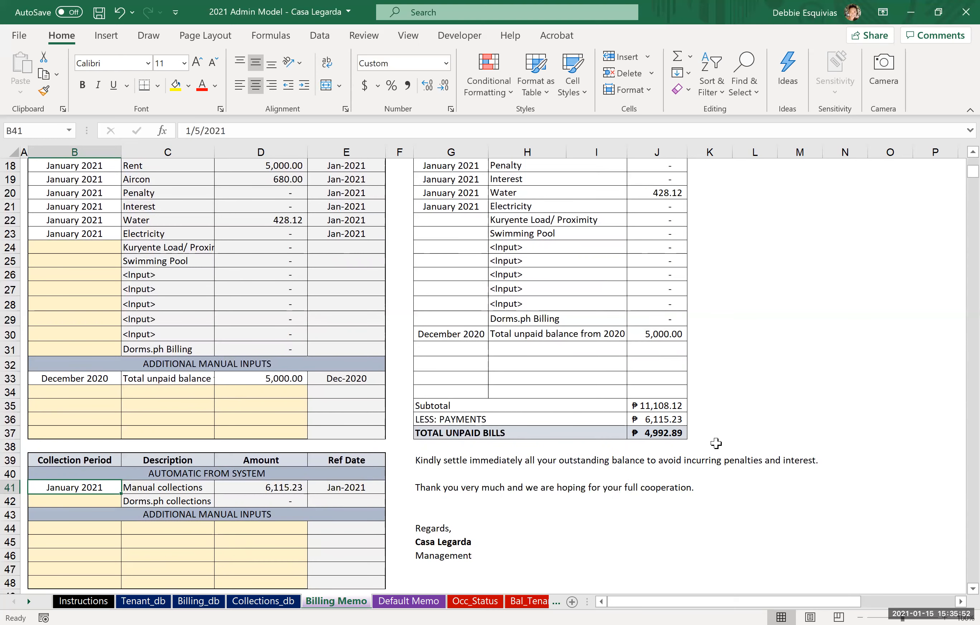
# Step: Preview the billing memo as it will print and return to the top of the sheet
pyautogui.scroll(5, 716, 443)
pyautogui.click(581, 247)
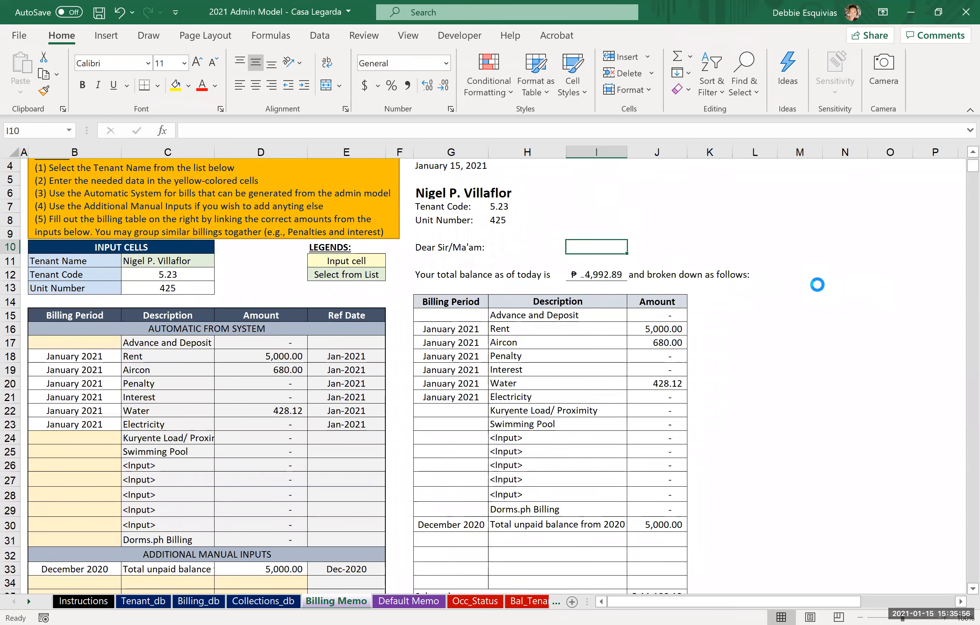
pyautogui.hotkey('ctrl', 'p')
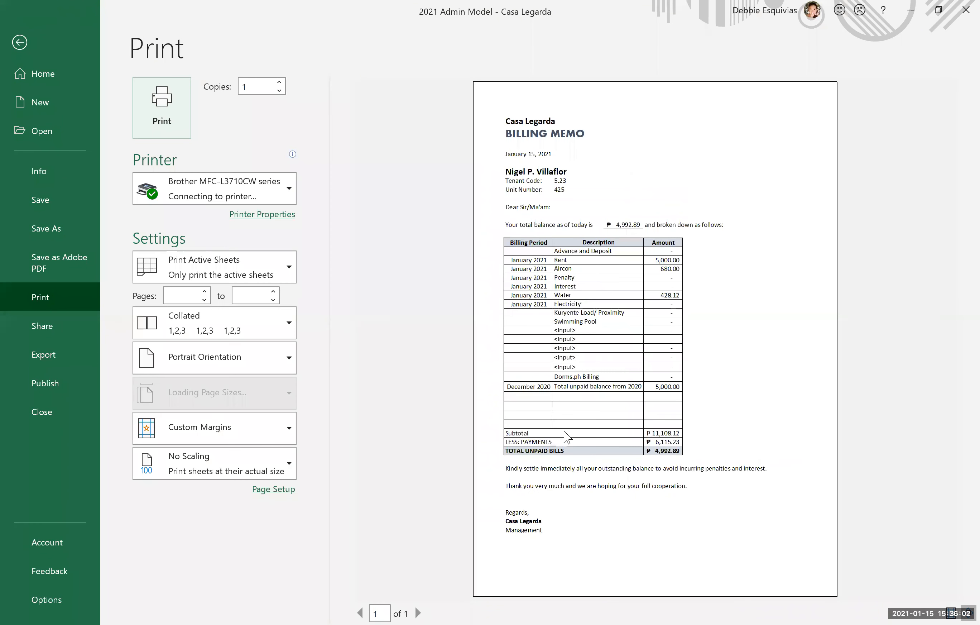
pyautogui.click(20, 41)
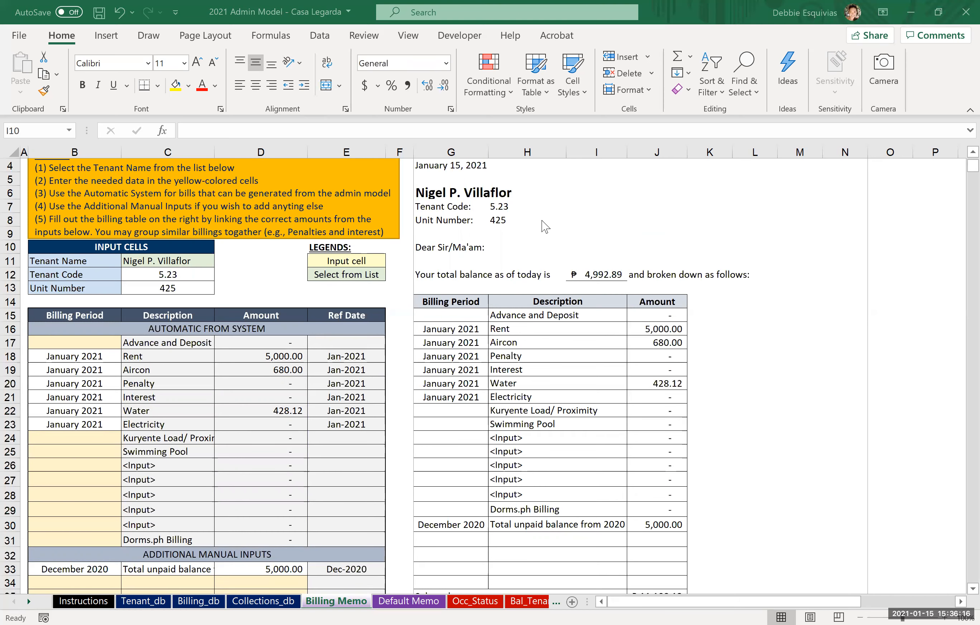
pyautogui.hotkey('ctrl', 'Home')
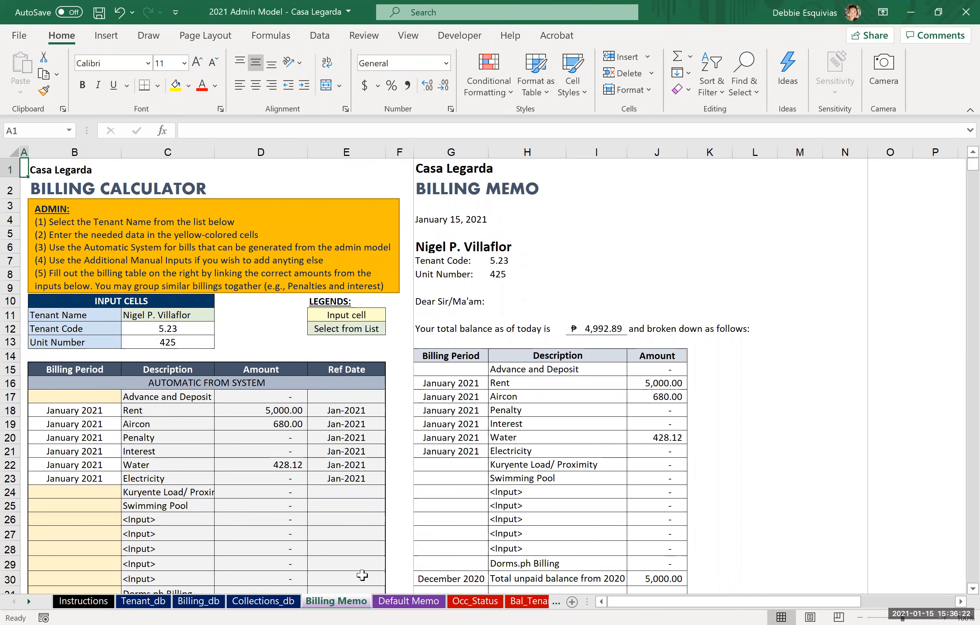
# Step: Open the Default Memo sheet and go to the Tenant Name cell of the penalty and interest calculator
pyautogui.click(405, 605)
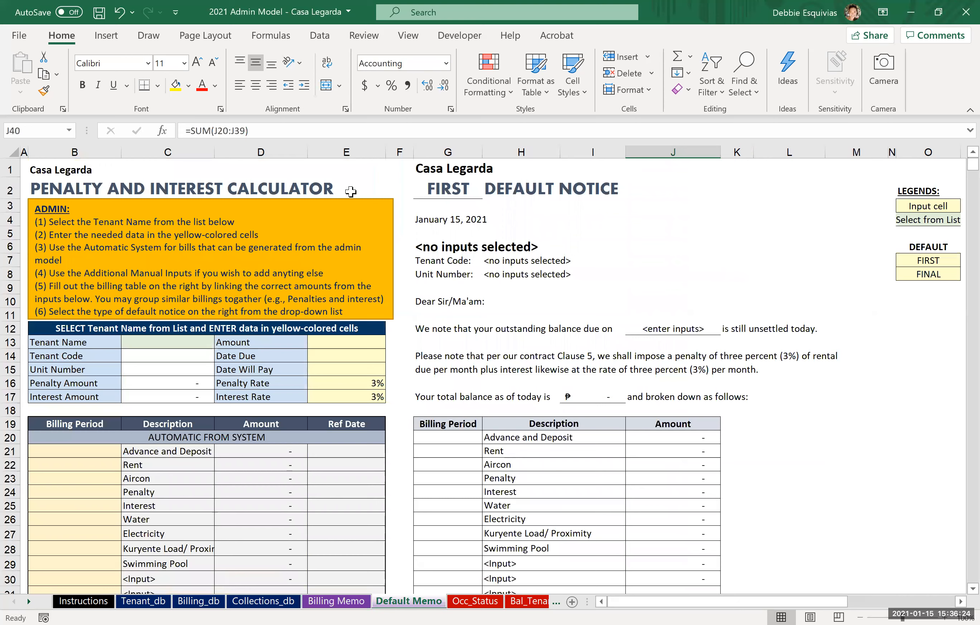
pyautogui.click(364, 162)
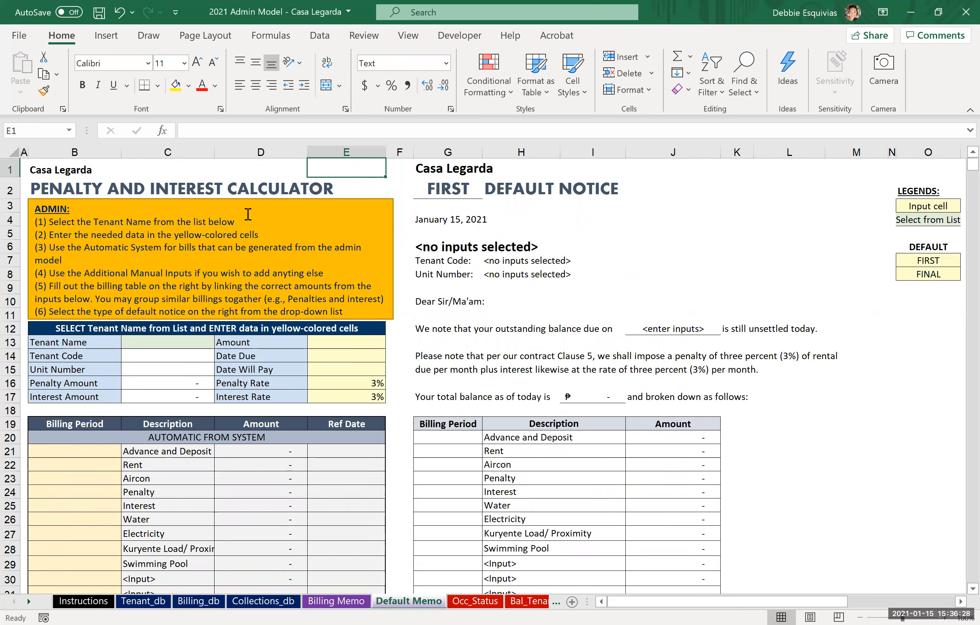
pyautogui.click(328, 371)
pyautogui.press('Up')
pyautogui.press('Up')
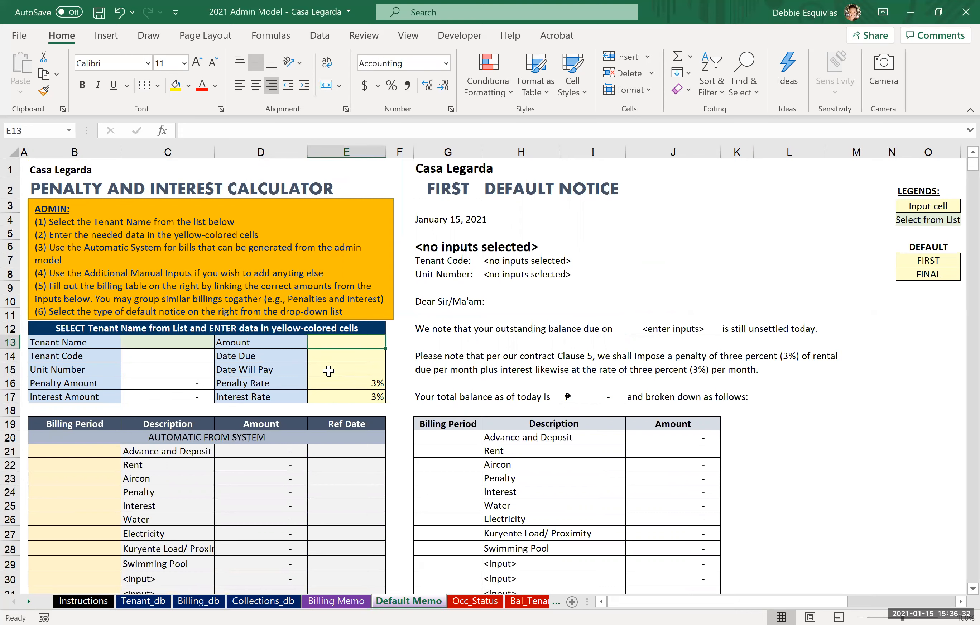
pyautogui.press('Left')
pyautogui.press('Left')
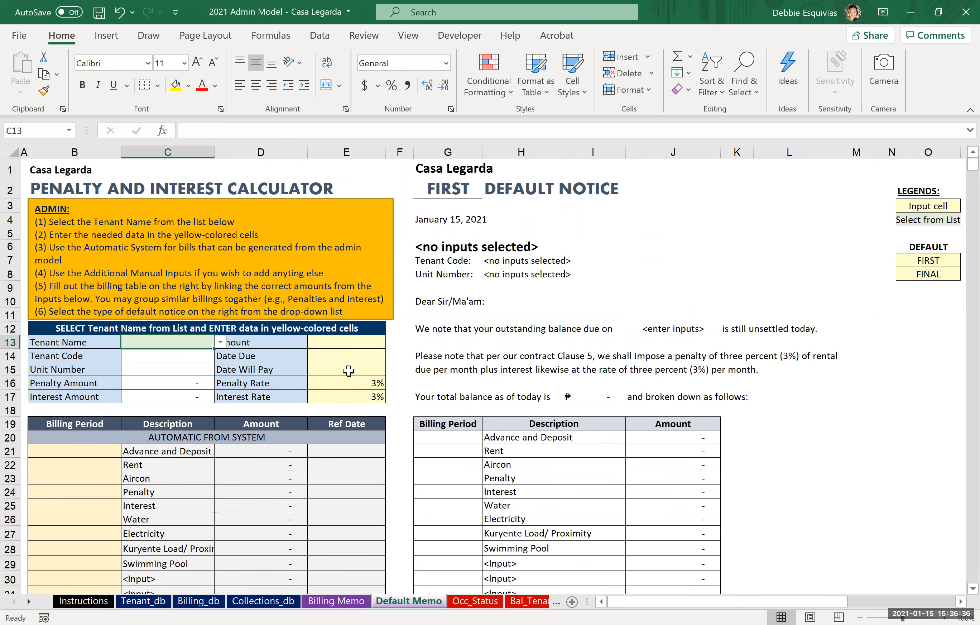
# Step: Check the latest entries in the Billing_db sheet down to the first empty row
pyautogui.click(199, 601)
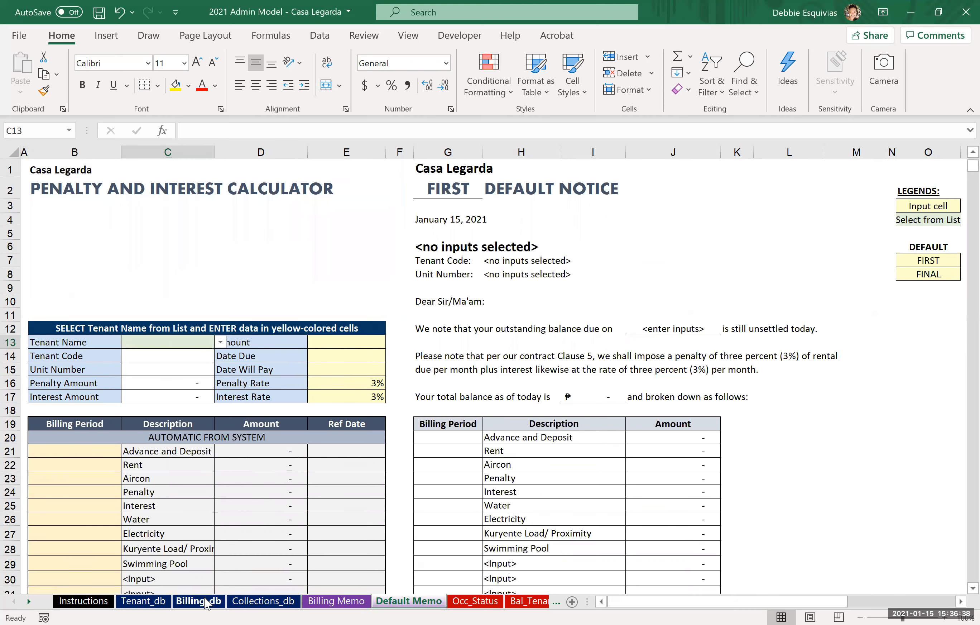
pyautogui.click(88, 499)
pyautogui.hotkey('ctrl', 'Down')
pyautogui.press('Down')
pyautogui.press('Down')
pyautogui.press('Up')
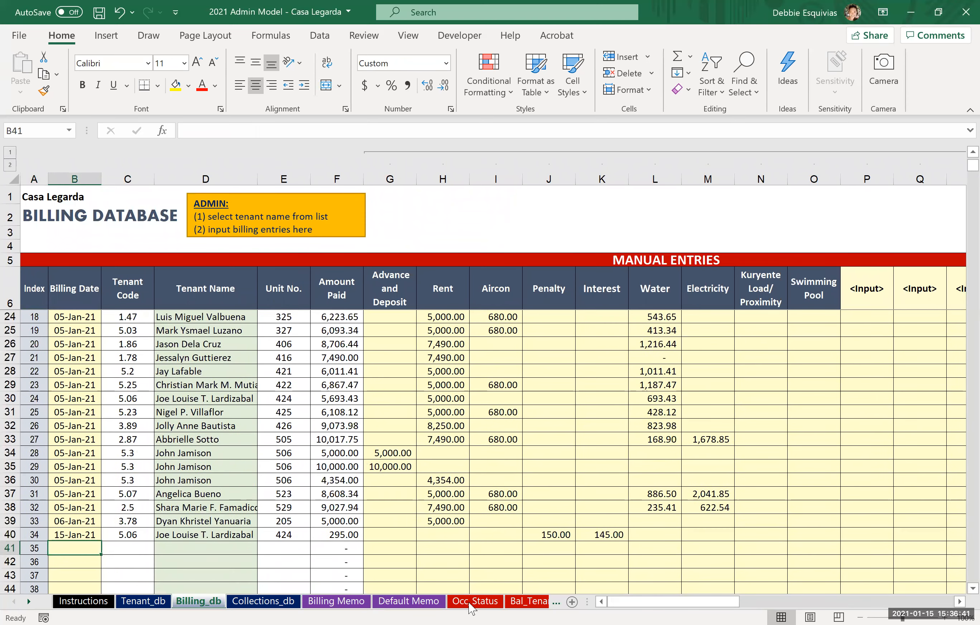
# Step: Choose the tenant of unit 505 as the tenant name in the Default Memo calculator
pyautogui.click(393, 602)
pyautogui.hotkey('alt', 'Down')
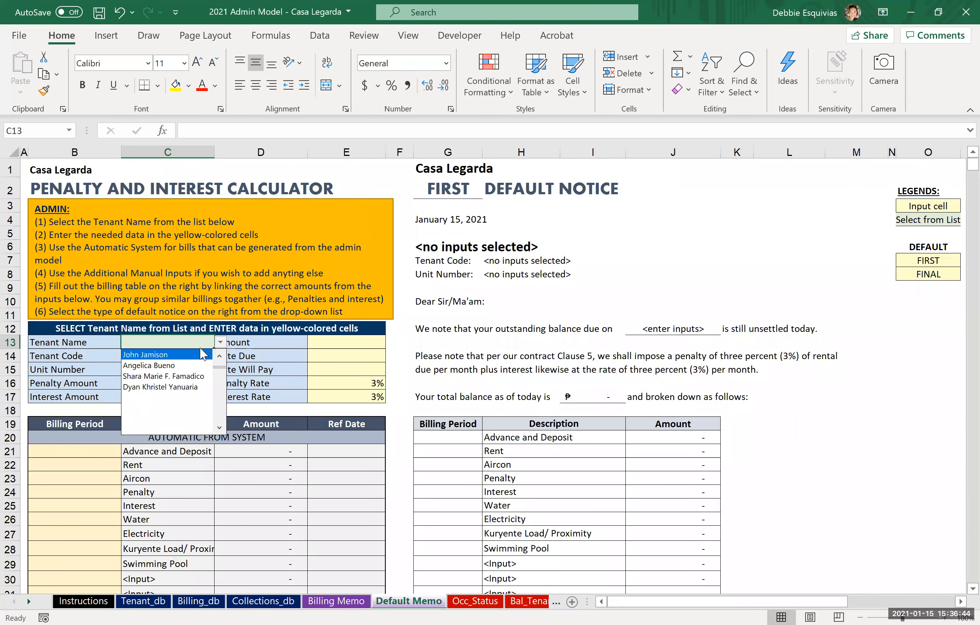
pyautogui.press('Up')
pyautogui.press('Up')
pyautogui.press('Return')
pyautogui.press('Down')
pyautogui.press('Down')
pyautogui.press('Down')
pyautogui.press('Right')
pyautogui.press('Up')
pyautogui.press('Up')
pyautogui.press('Up')
pyautogui.press('Right')
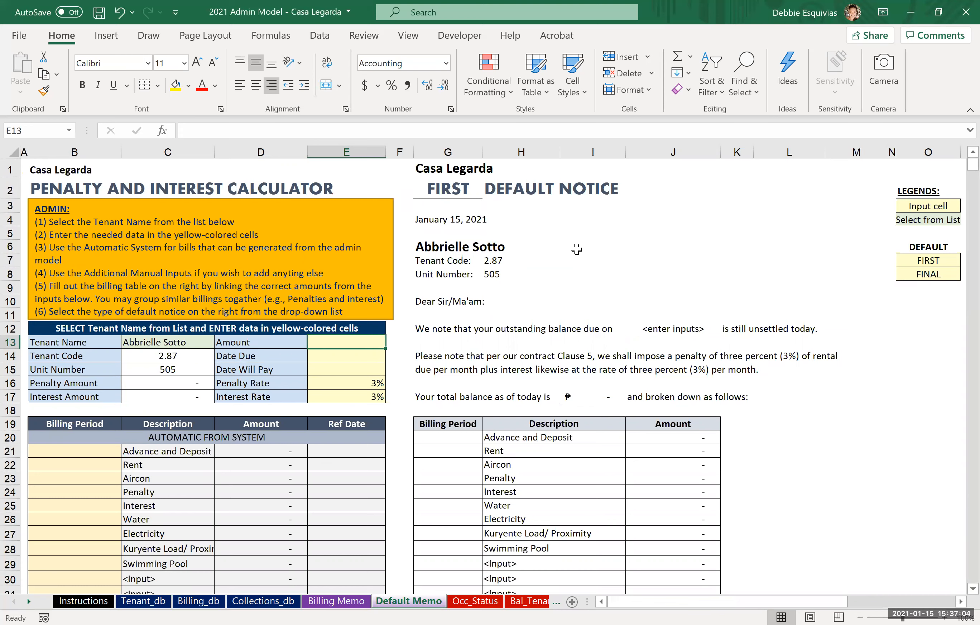
# Step: Switch the default notice type to FINAL and back to FIRST
pyautogui.click(477, 191)
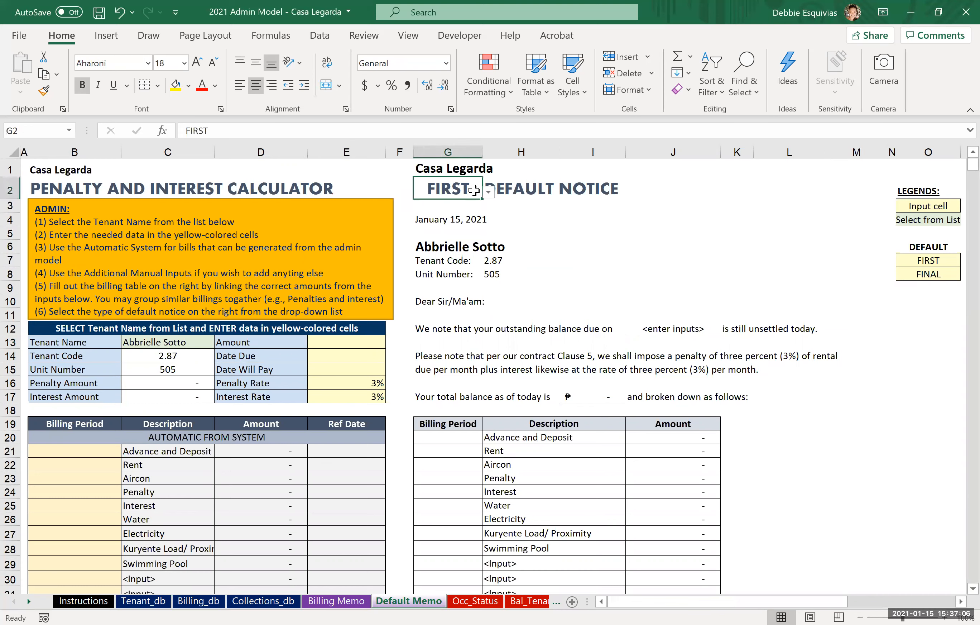
pyautogui.click(489, 191)
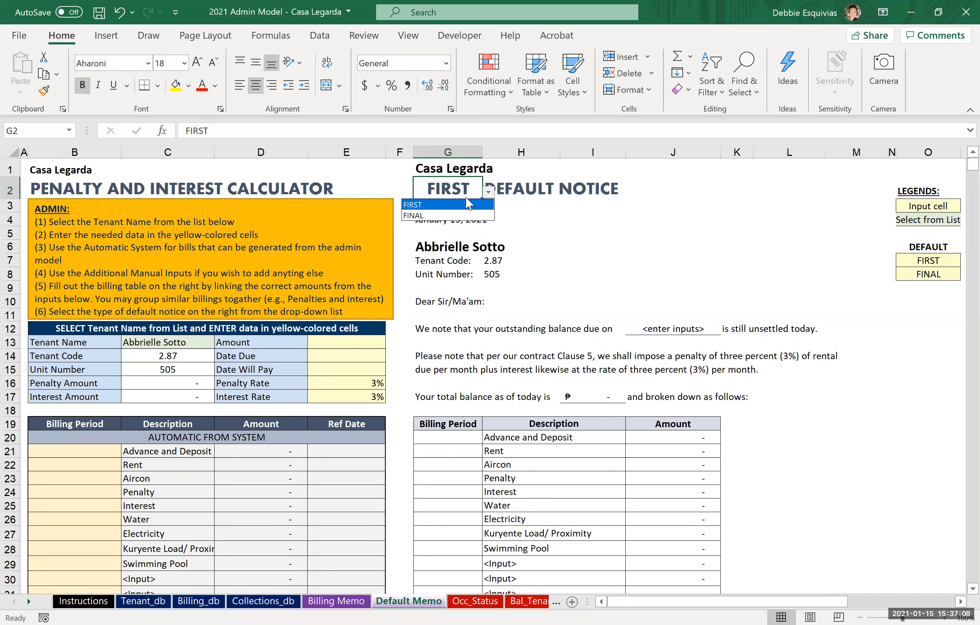
pyautogui.click(430, 216)
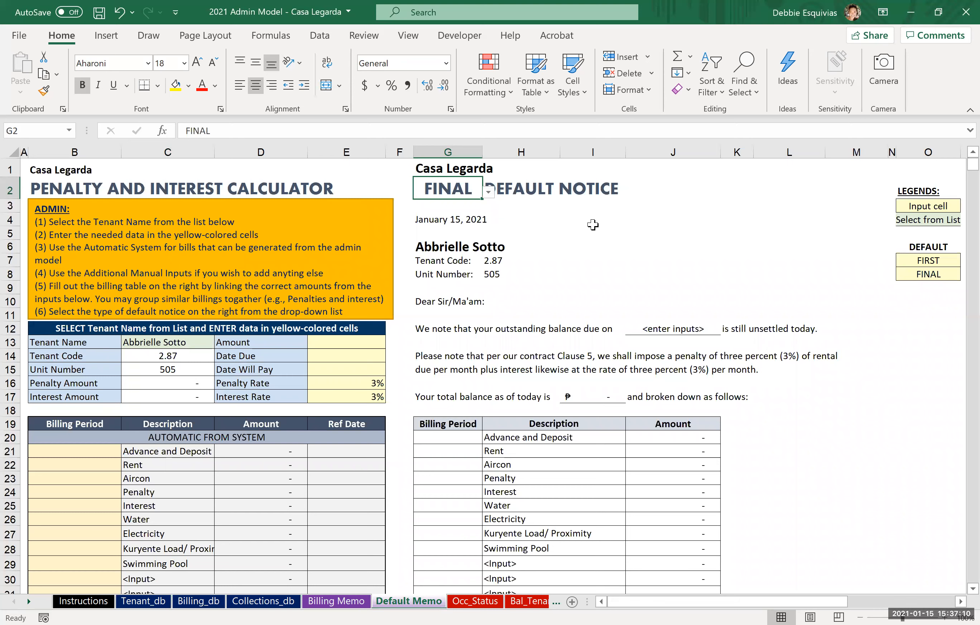
pyautogui.click(487, 192)
pyautogui.click(420, 205)
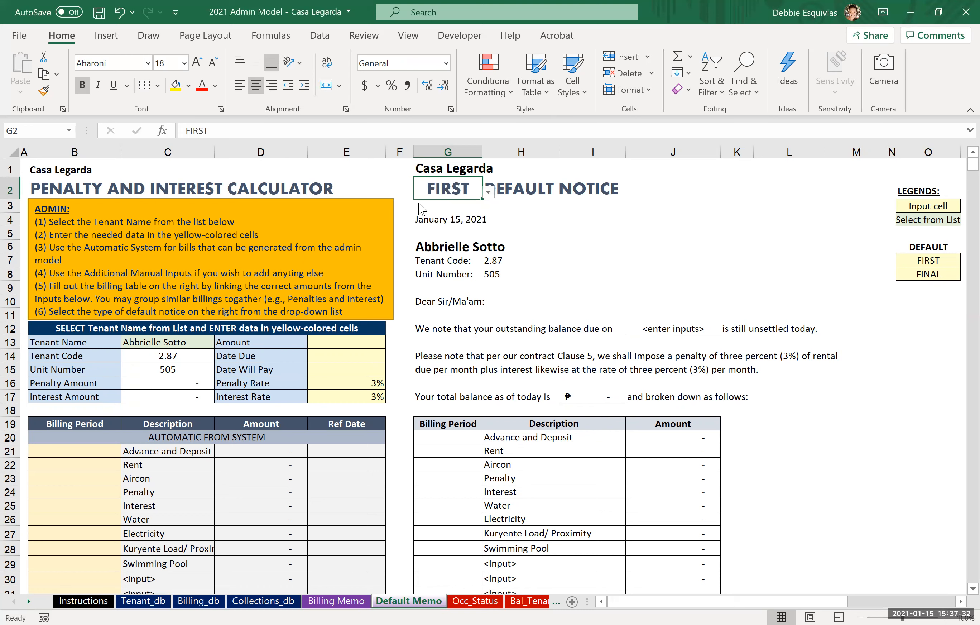
# Step: Enter 5000 as the amount and 1/5/2021 as the date due in the penalty and interest calculator
pyautogui.click(67, 453)
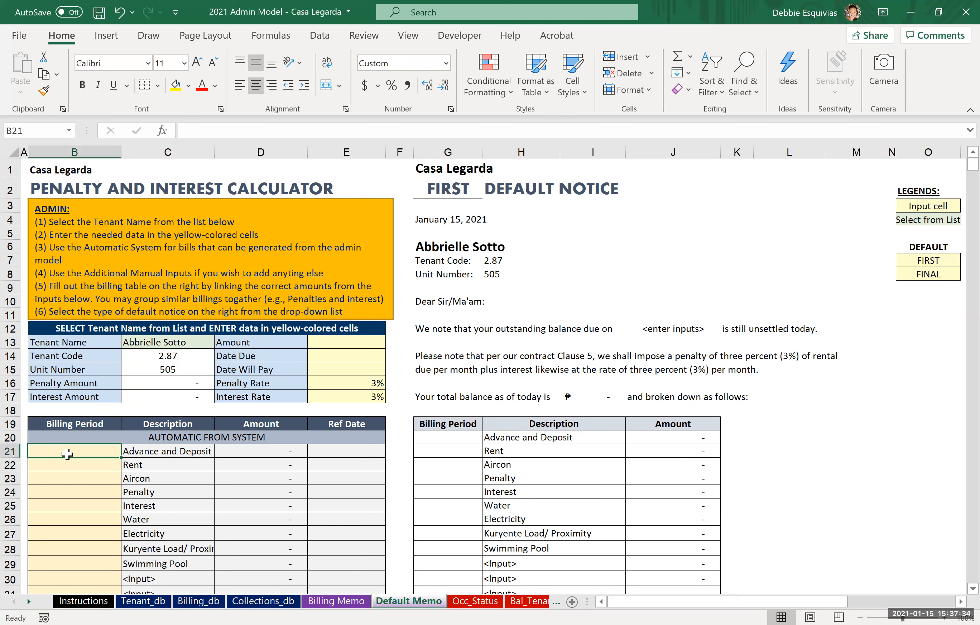
pyautogui.click(339, 343)
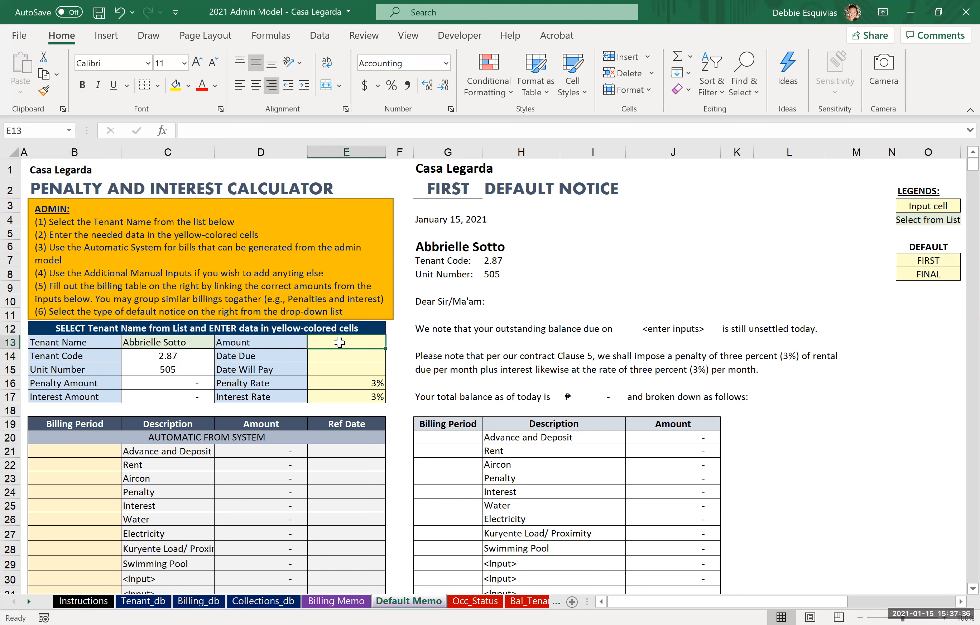
pyautogui.write('5000')
pyautogui.press('Return')
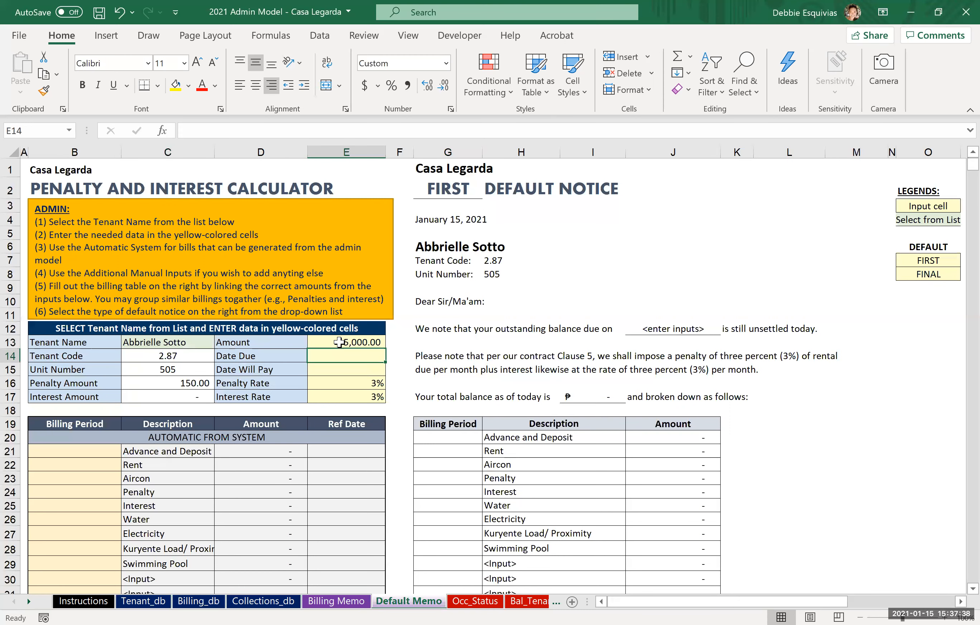
pyautogui.write('1/5')
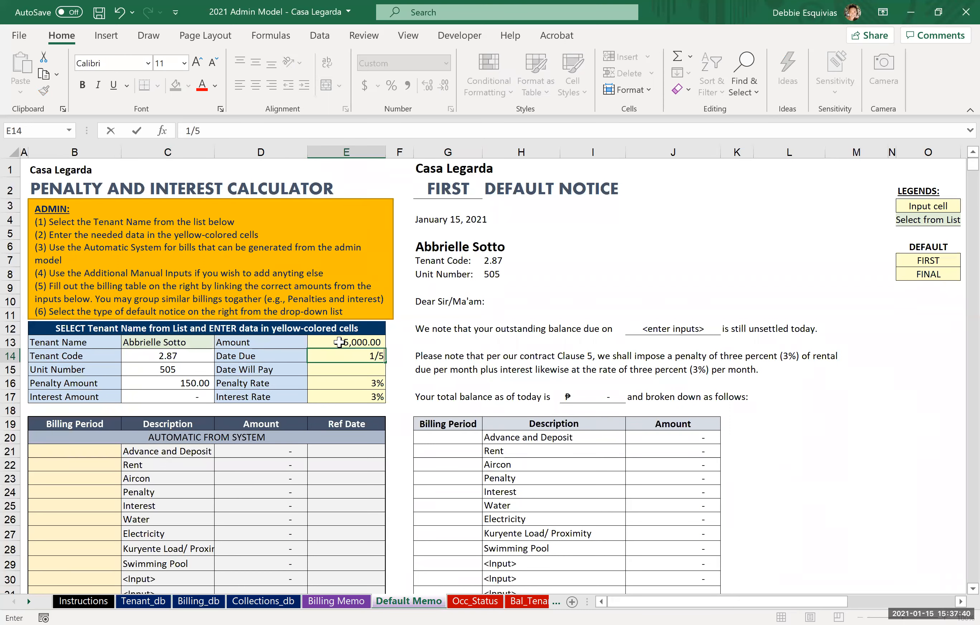
pyautogui.write('/2021')
pyautogui.press('Return')
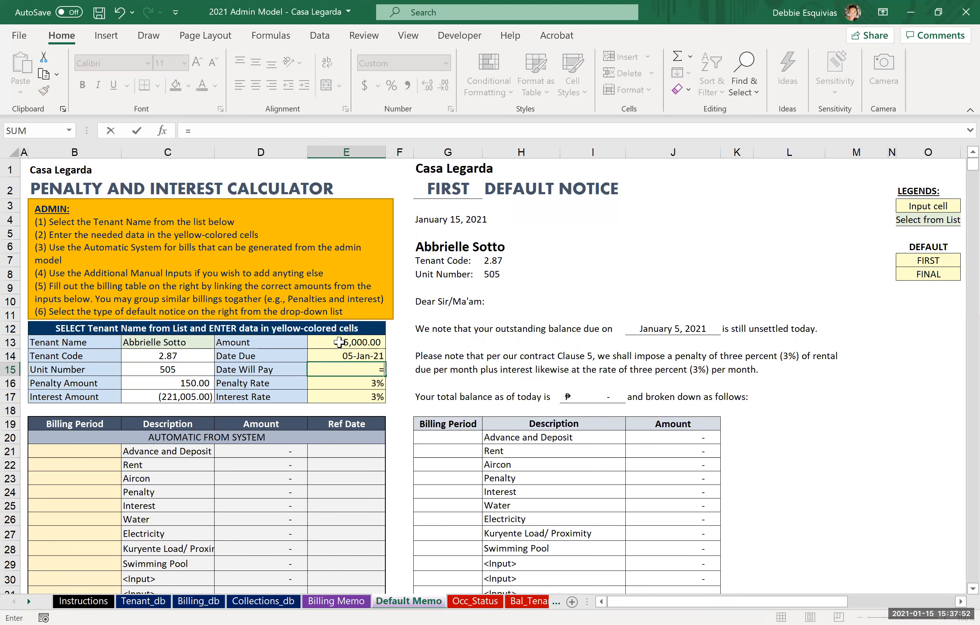
# Step: Set Date Will Pay to January 16, 2021 and check the penalty and interest amount cells
pyautogui.write('1/15/')
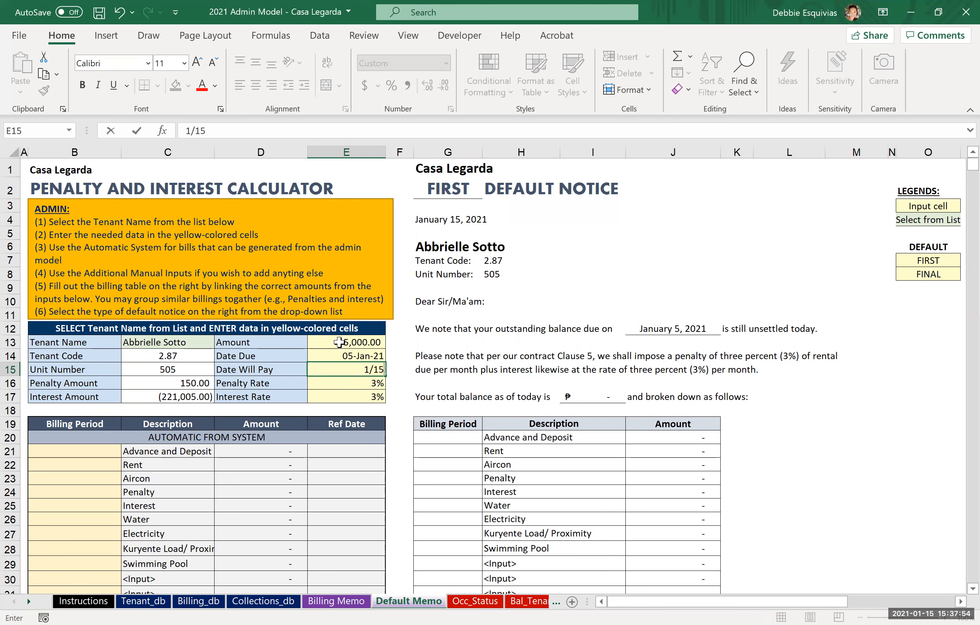
pyautogui.press('BackSpace')
pyautogui.press('BackSpace')
pyautogui.write('6/20')
pyautogui.press('Return')
pyautogui.press('Left')
pyautogui.press('Left')
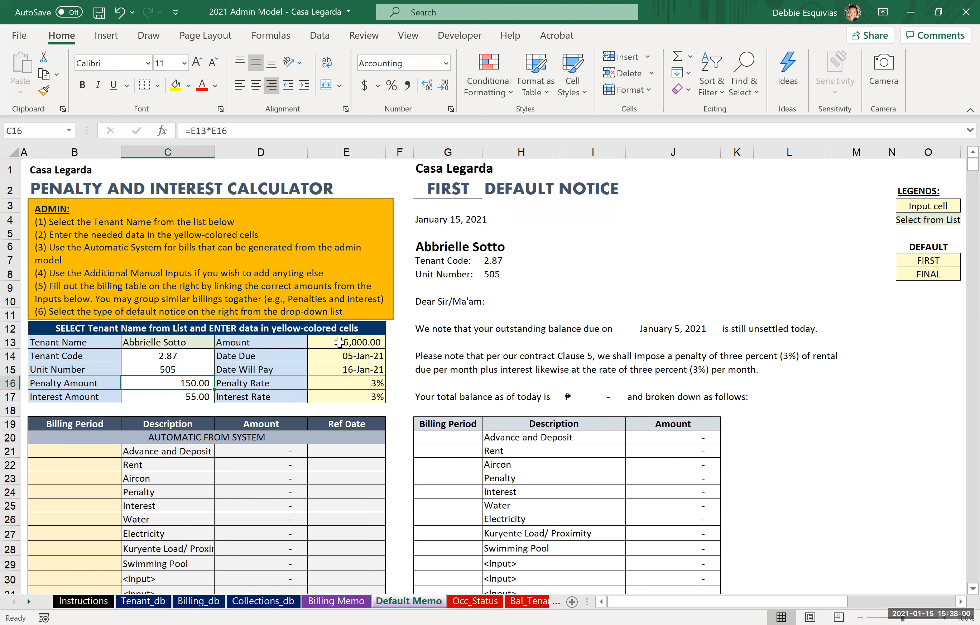
pyautogui.press('Down')
pyautogui.press('Up')
# Step: Start a new billing entry dated 1/16/2021 in the first empty row of the Billing_db sheet
pyautogui.click(155, 604)
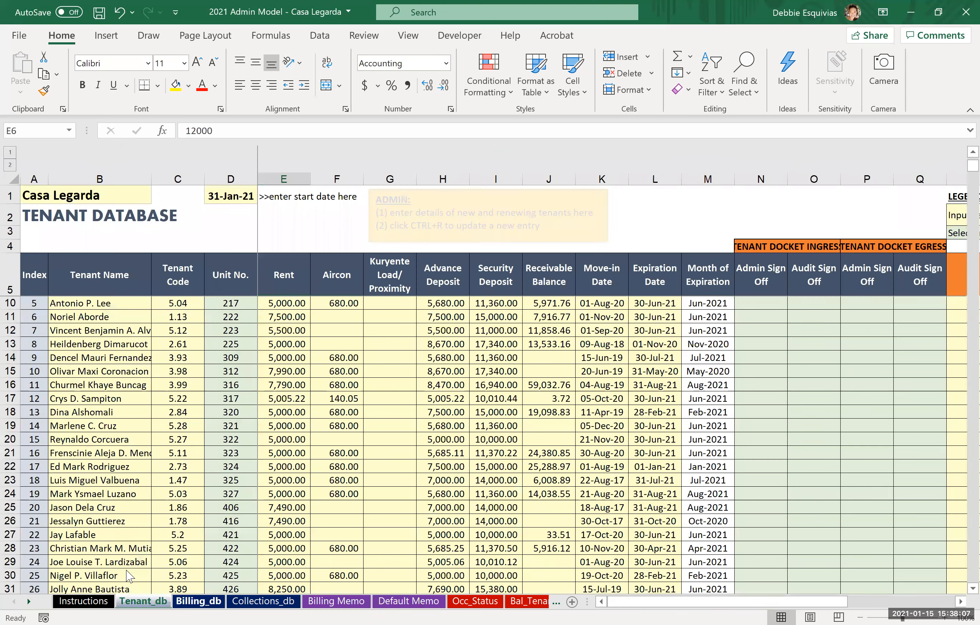
pyautogui.click(198, 601)
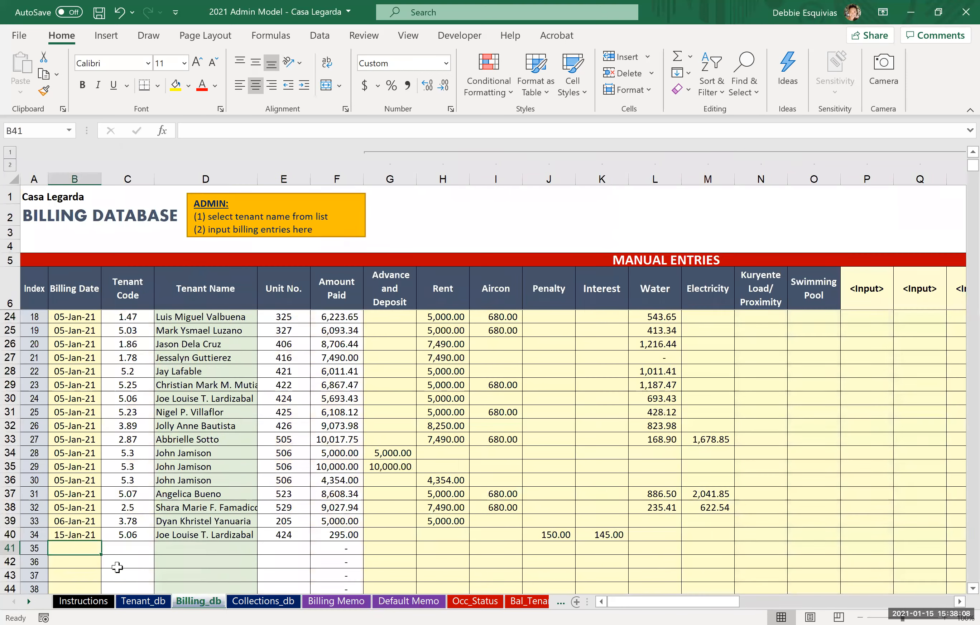
pyautogui.write('1/16/2021')
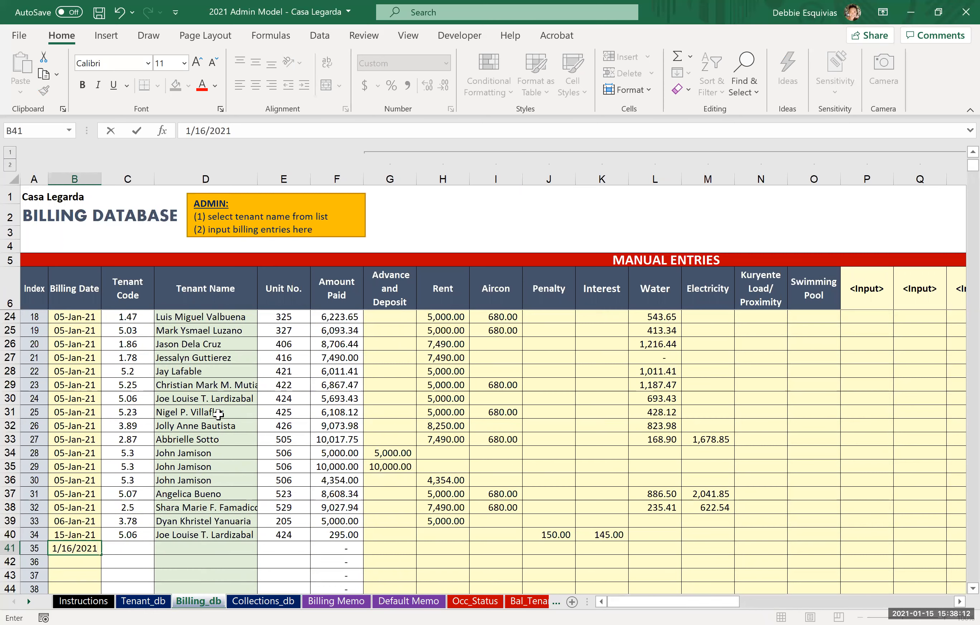
pyautogui.press('Tab')
pyautogui.press('Tab')
# Step: Choose the unit 505 tenant from the Tenant Name list for the new 16-Jan-21 billing entry
pyautogui.hotkey('alt', 'Down')
pyautogui.press('Up')
pyautogui.press('Up')
pyautogui.press('Up')
pyautogui.press('Up')
pyautogui.press('Up')
pyautogui.press('Up')
pyautogui.press('Up')
pyautogui.press('Up')
pyautogui.press('Up')
pyautogui.press('Up')
pyautogui.press('Up')
pyautogui.press('Up')
pyautogui.press('Up')
pyautogui.press('Up')
pyautogui.press('Up')
pyautogui.press('Up')
pyautogui.press('Up')
pyautogui.press('Up')
pyautogui.press('Up')
pyautogui.press('Up')
pyautogui.press('Up')
pyautogui.press('Up')
pyautogui.press('Up')
pyautogui.press('Up')
pyautogui.press('Up')
pyautogui.press('Up')
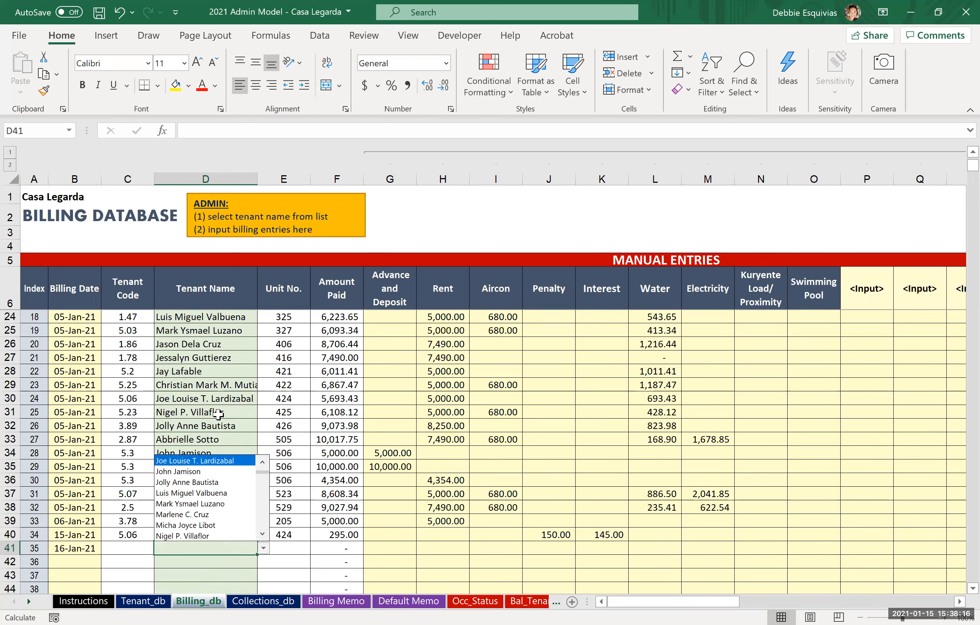
pyautogui.press('Up')
pyautogui.press('Up')
pyautogui.press('Up')
pyautogui.press('Up')
pyautogui.press('Up')
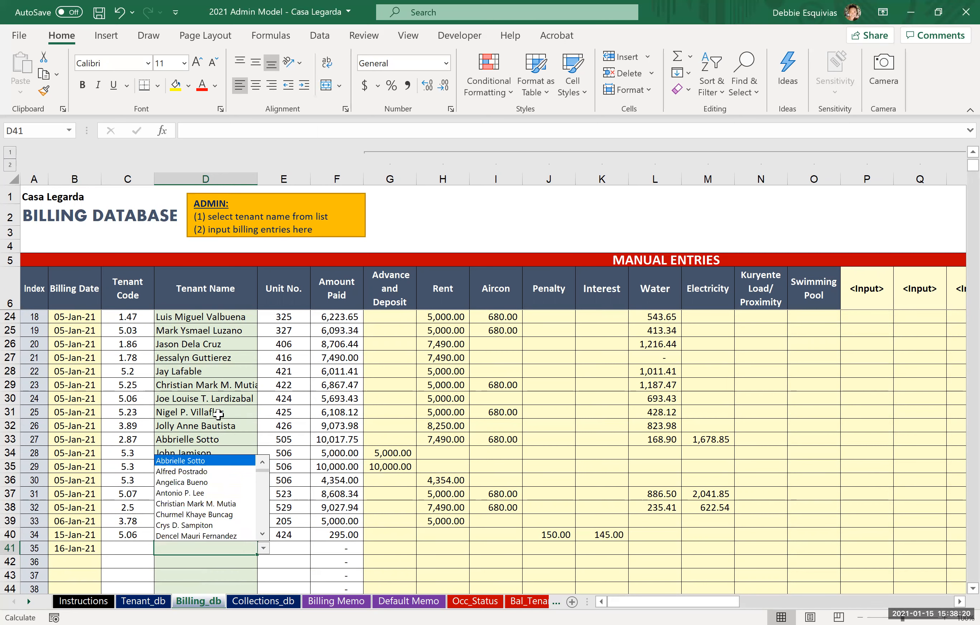
pyautogui.press('Return')
# Step: Look up the calculated charges in Default Memo and enter 150 as Penalty and 55 as Interest in the new Billing_db entry
pyautogui.press('Right')
pyautogui.press('Right')
pyautogui.press('Right')
pyautogui.press('Right')
pyautogui.press('Right')
pyautogui.press('Right')
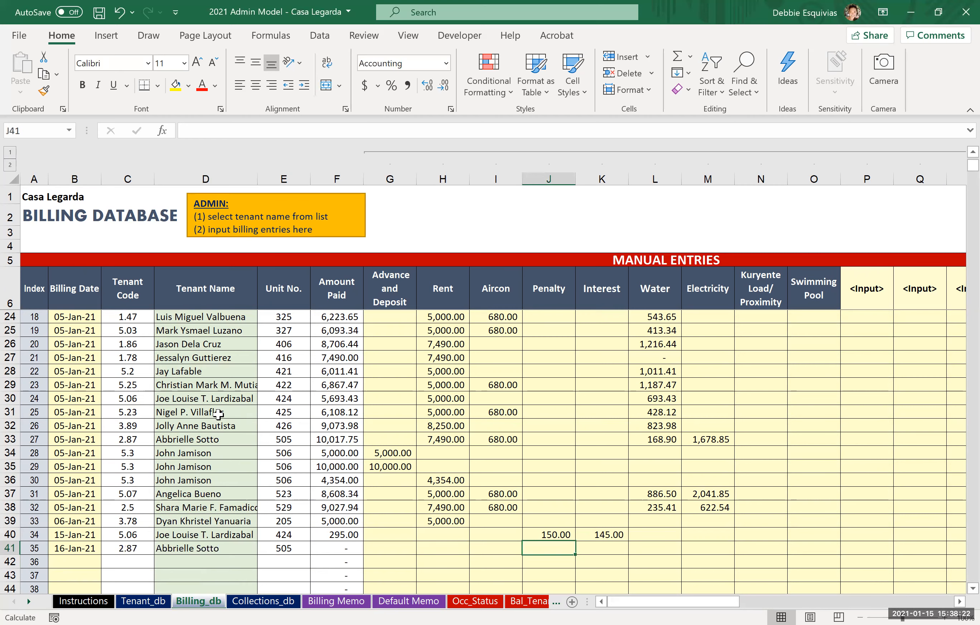
pyautogui.click(396, 602)
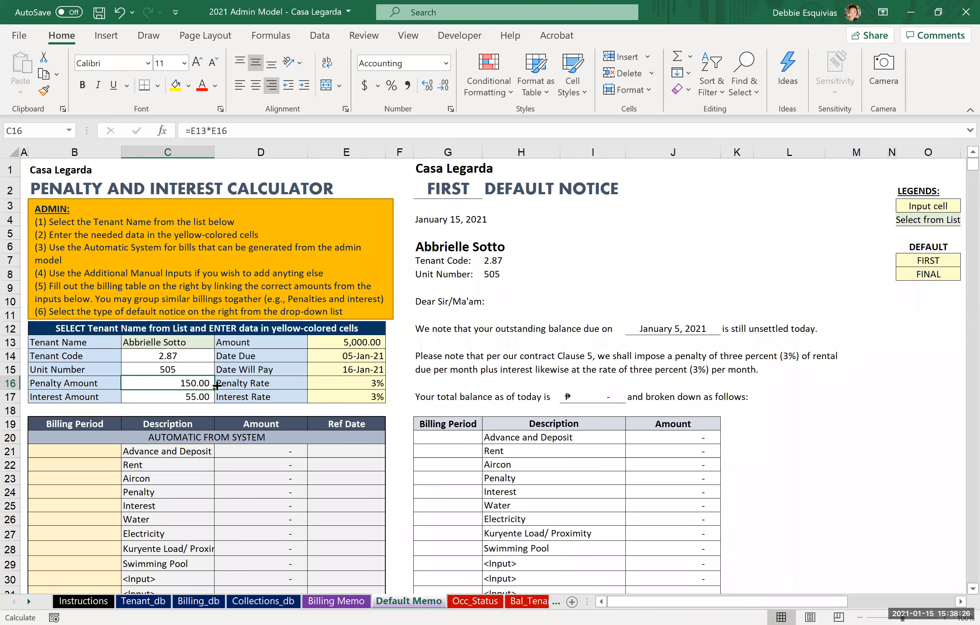
pyautogui.click(178, 602)
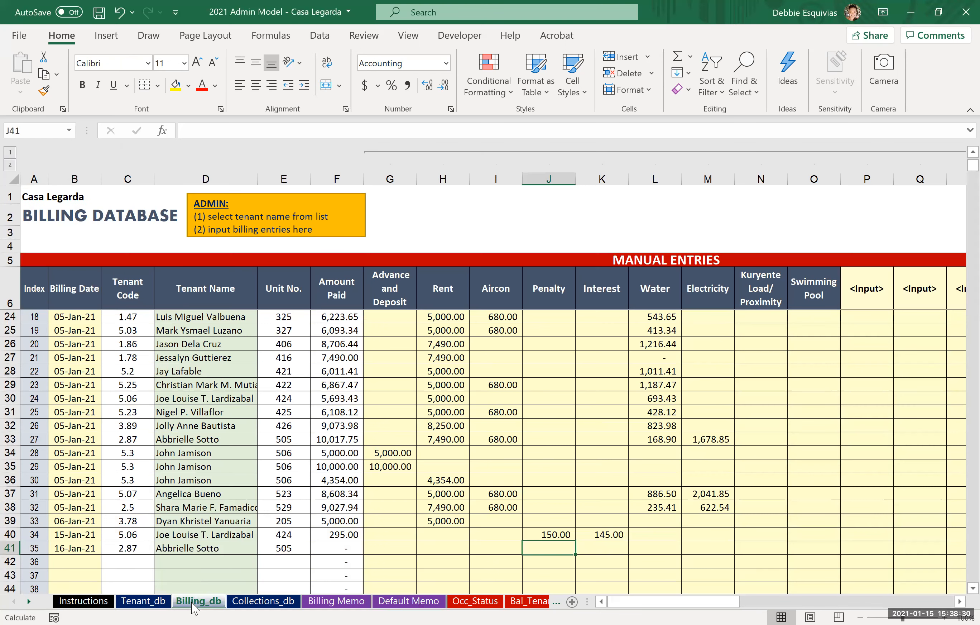
pyautogui.write('150')
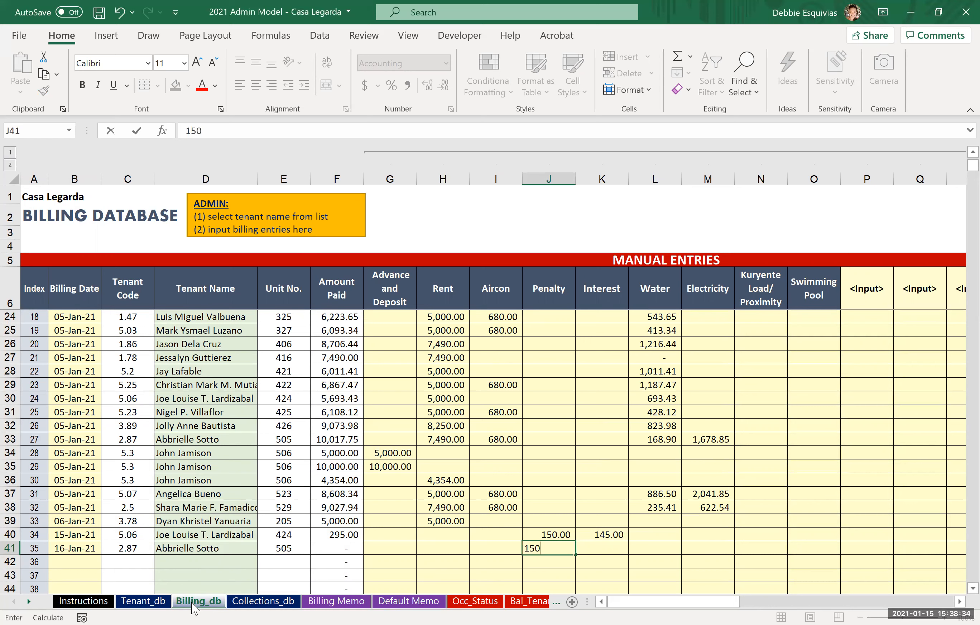
pyautogui.press('Tab')
pyautogui.write('55')
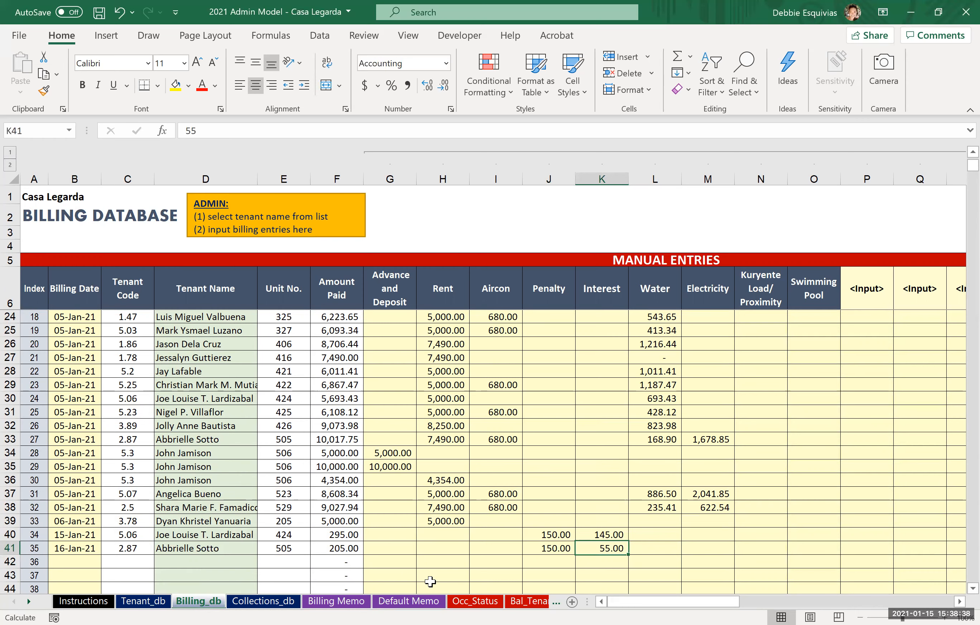
# Step: Enter 1/16/2021 as the Rent row's billing period in the Default Memo sheet's automatic billing table
pyautogui.click(418, 603)
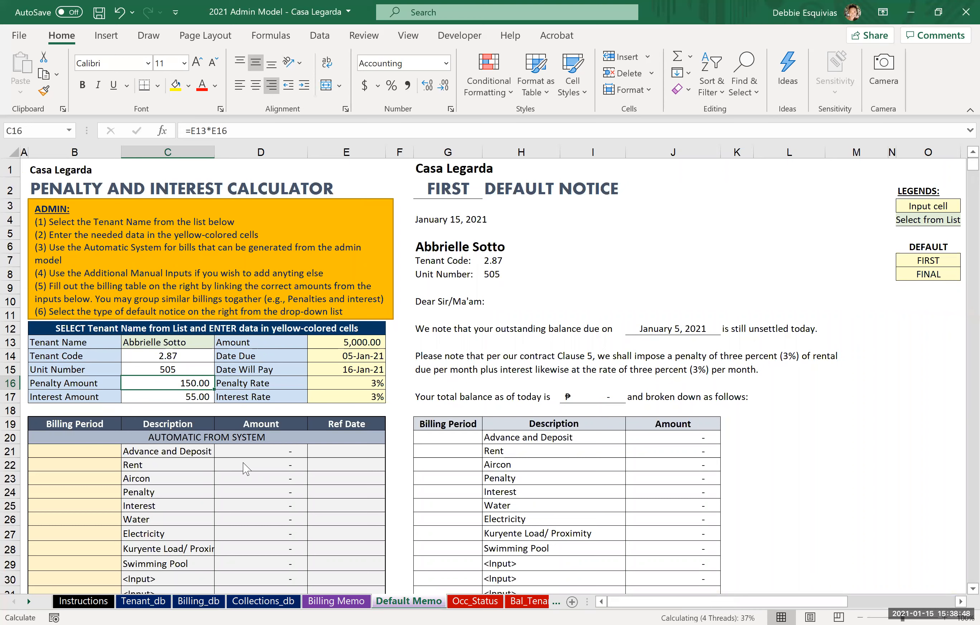
pyautogui.click(137, 462)
pyautogui.press('Left')
pyautogui.press('Up')
pyautogui.press('Down')
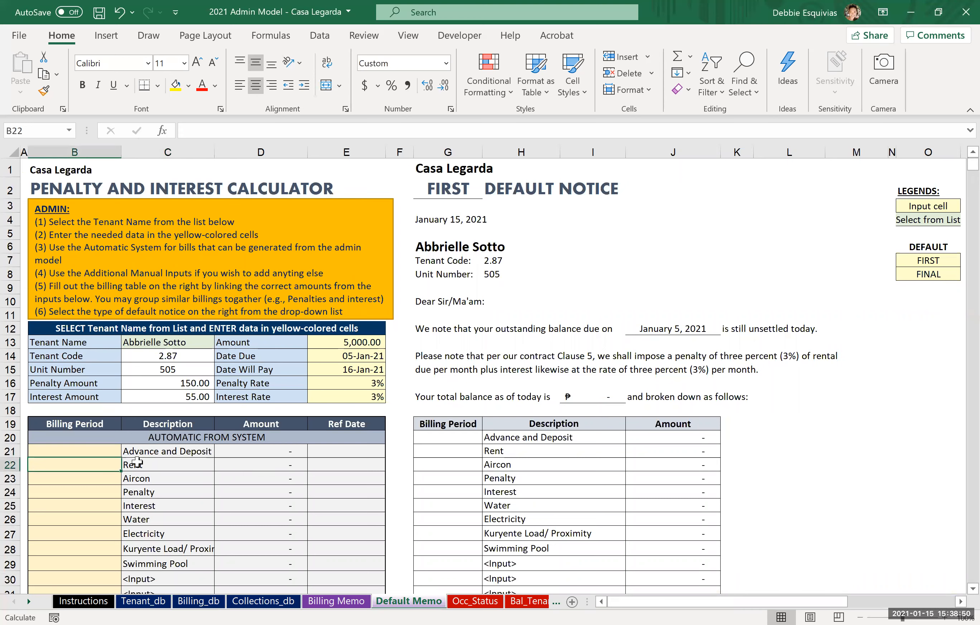
pyautogui.write('1/16/')
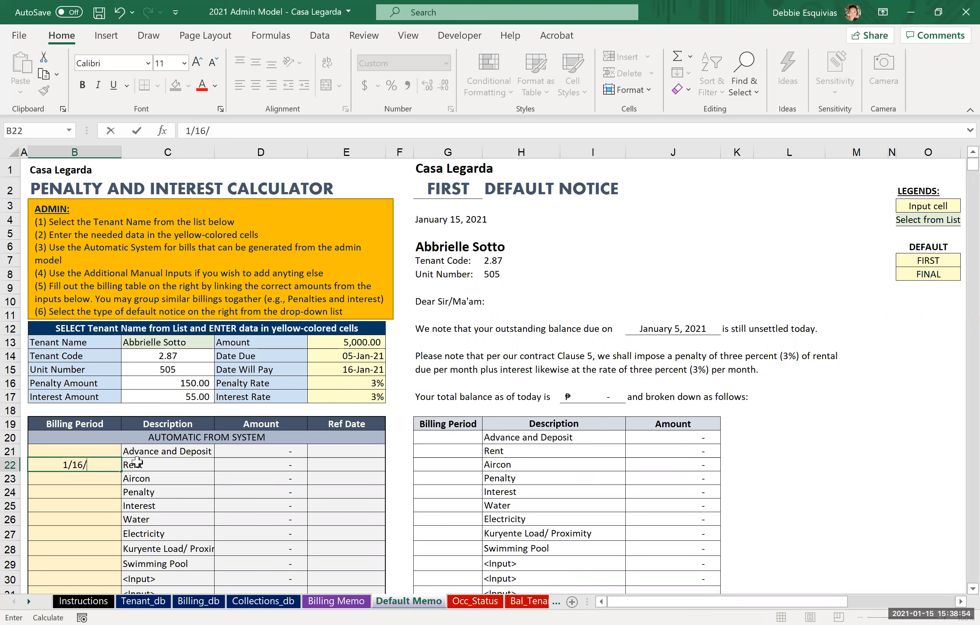
pyautogui.write('2021')
pyautogui.hotkey('ctrl', 'Return')
# Step: Copy the Rent row's billing period to the Aircon, Penalty, Interest, Water and Electricity rows
pyautogui.hotkey('ctrl', 'c')
pyautogui.press('Down')
pyautogui.hotkey('shift', 'Down')
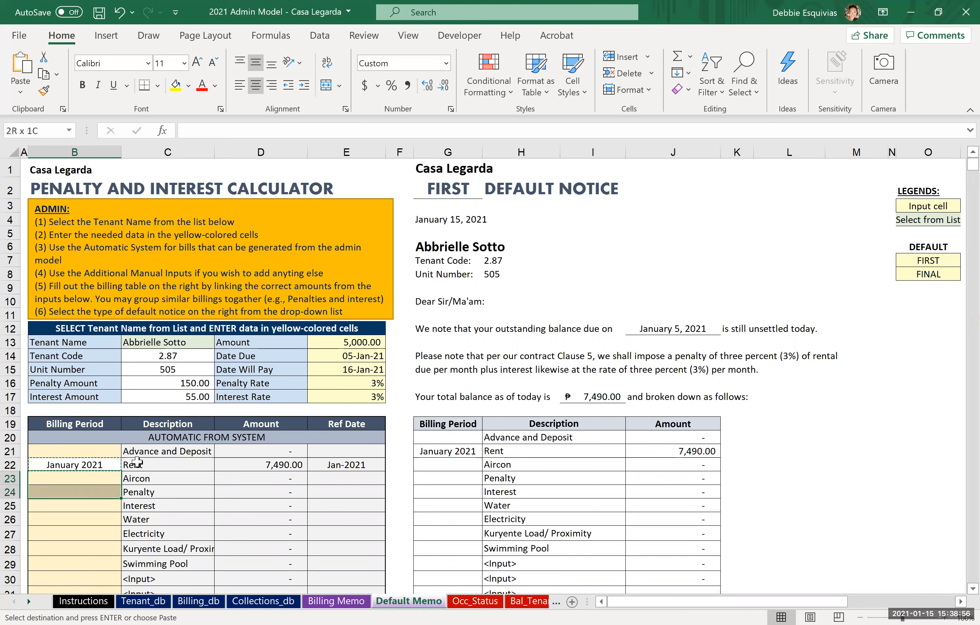
pyautogui.hotkey('shift', 'Down')
pyautogui.hotkey('shift', 'Down')
pyautogui.hotkey('shift', 'Down')
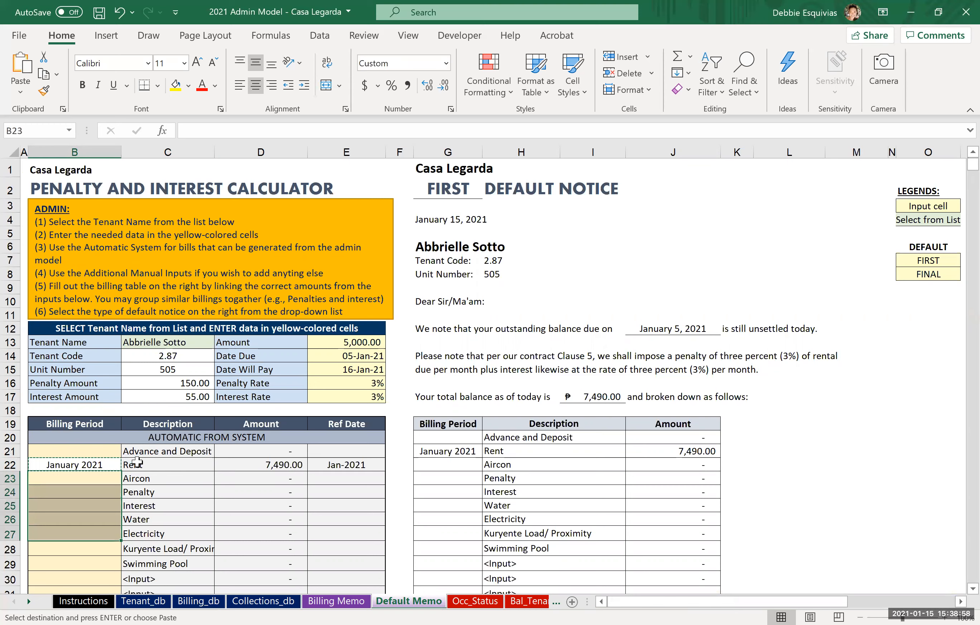
pyautogui.hotkey('ctrl', 'v')
pyautogui.press('Up')
pyautogui.press('Down')
pyautogui.press('Right')
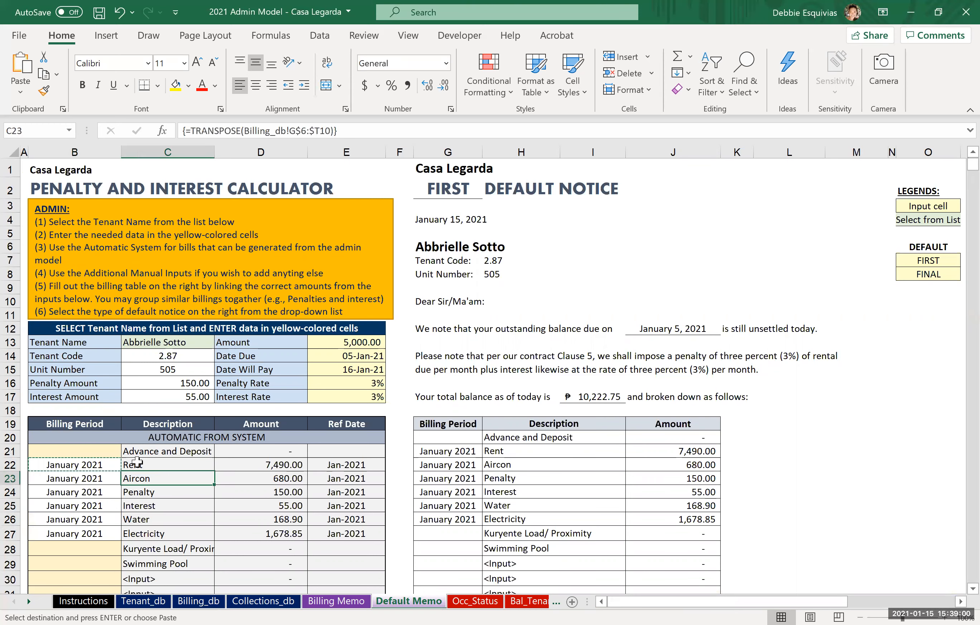
# Step: Set the Amount in the penalty and interest calculator to 7490
pyautogui.click(272, 477)
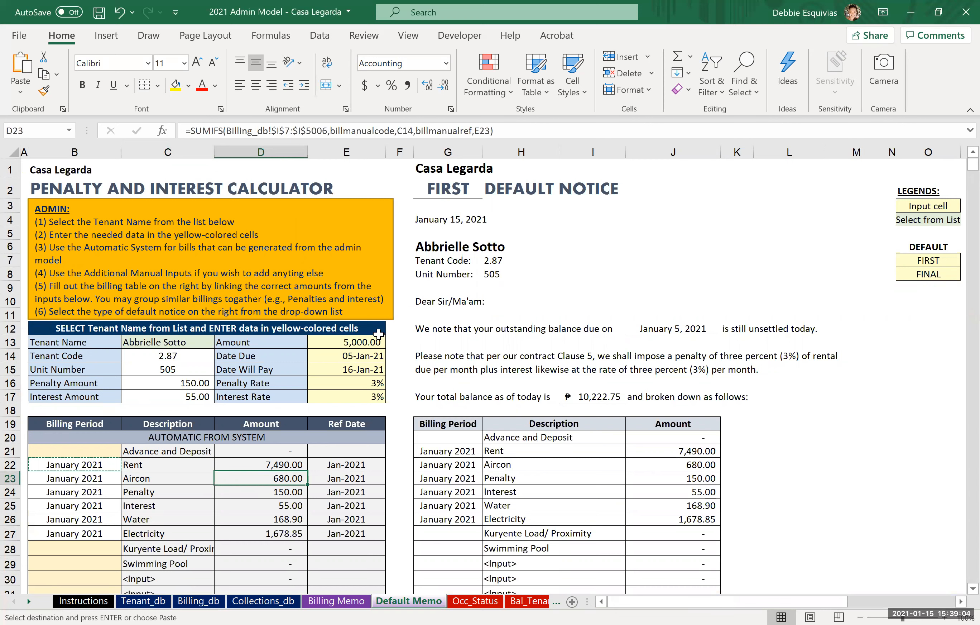
pyautogui.click(362, 344)
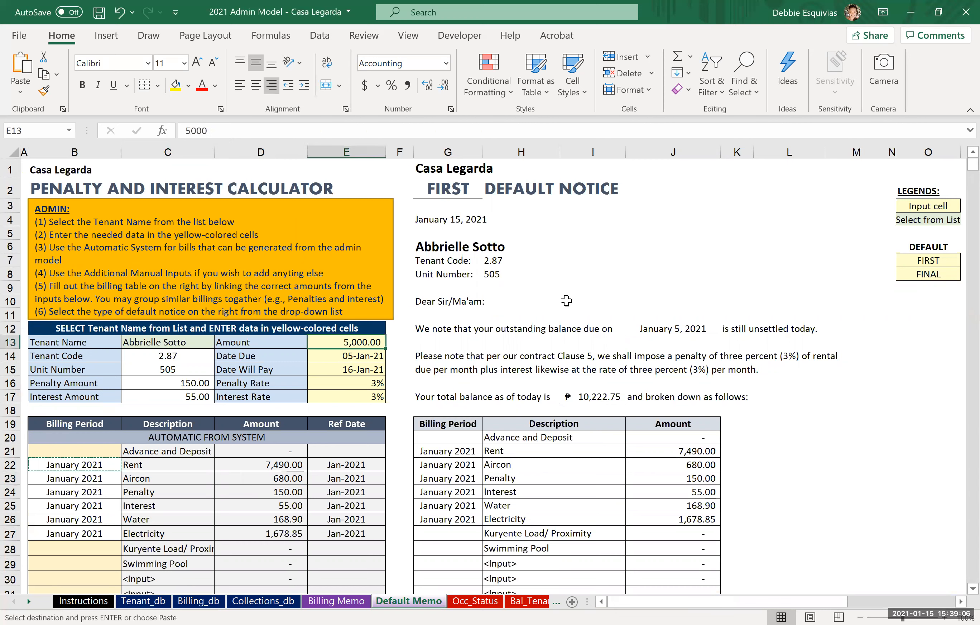
pyautogui.write('7490')
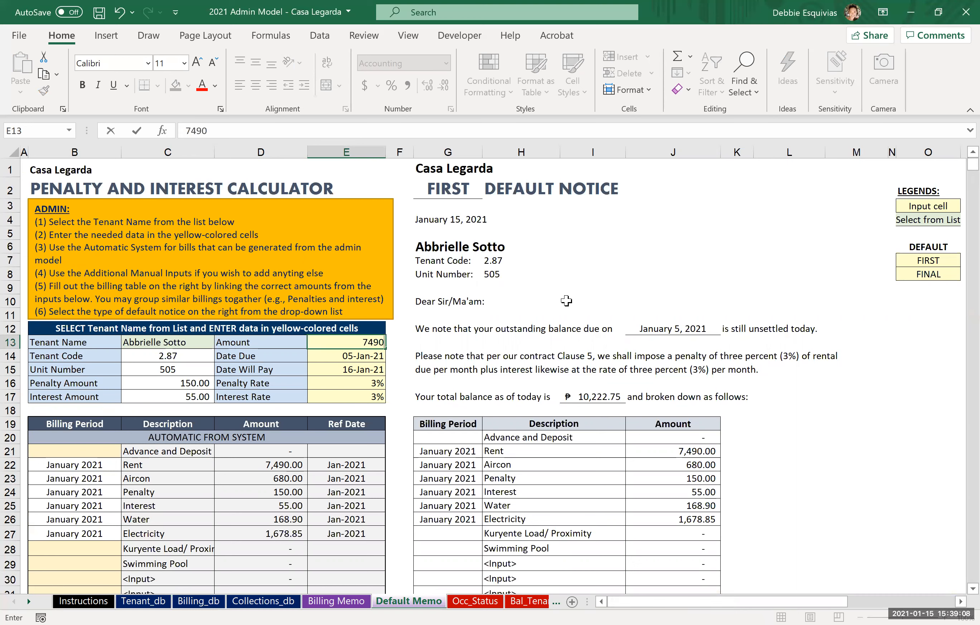
pyautogui.press('Return')
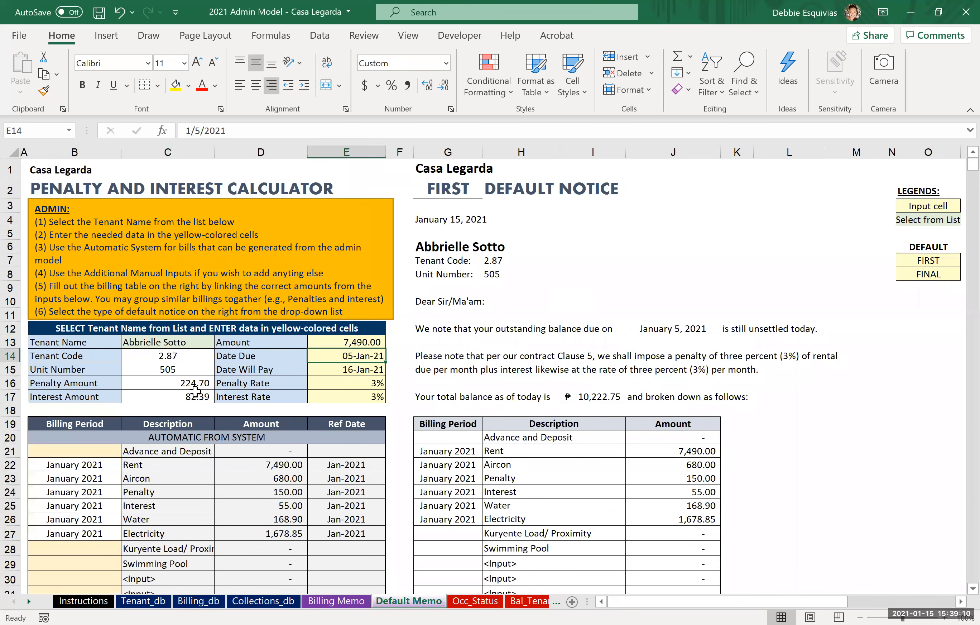
# Step: Update the Penalty of the 16-Jan-21 entry in Billing_db to the recalculated 224.70
pyautogui.click(200, 373)
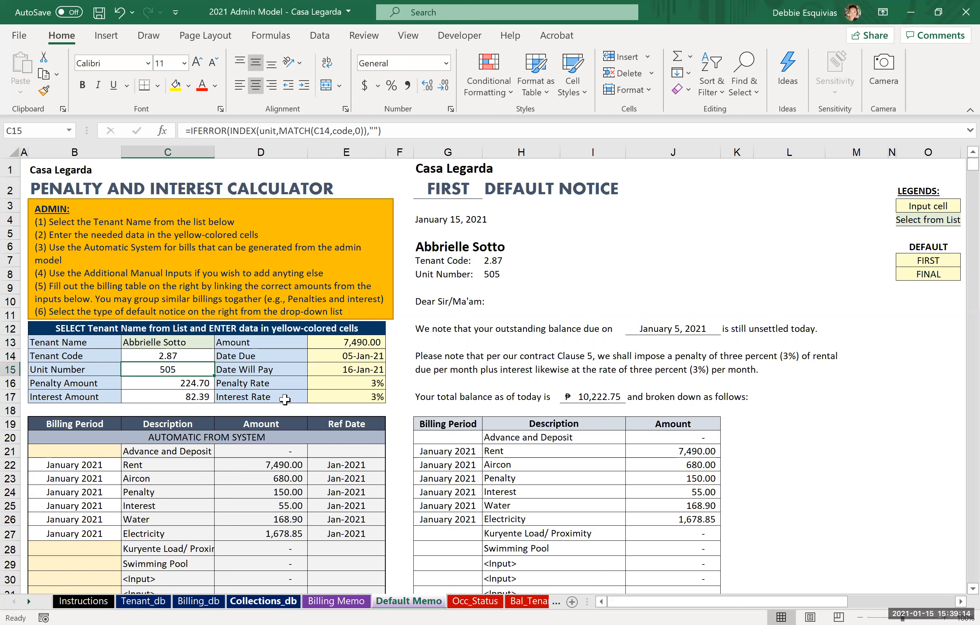
pyautogui.press('Down')
pyautogui.hotkey('ctrl', 'c')
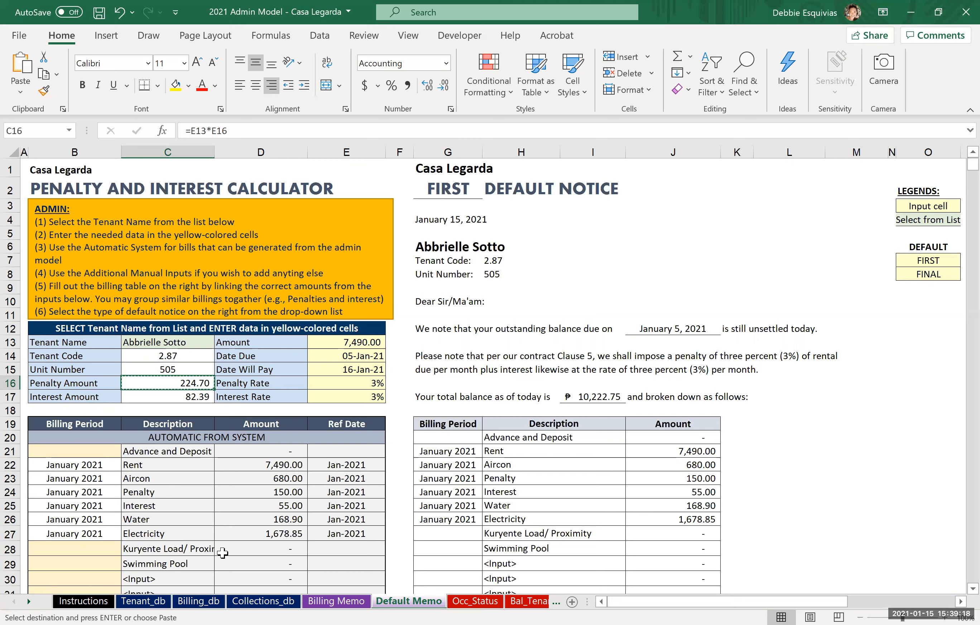
pyautogui.click(196, 603)
pyautogui.click(555, 545)
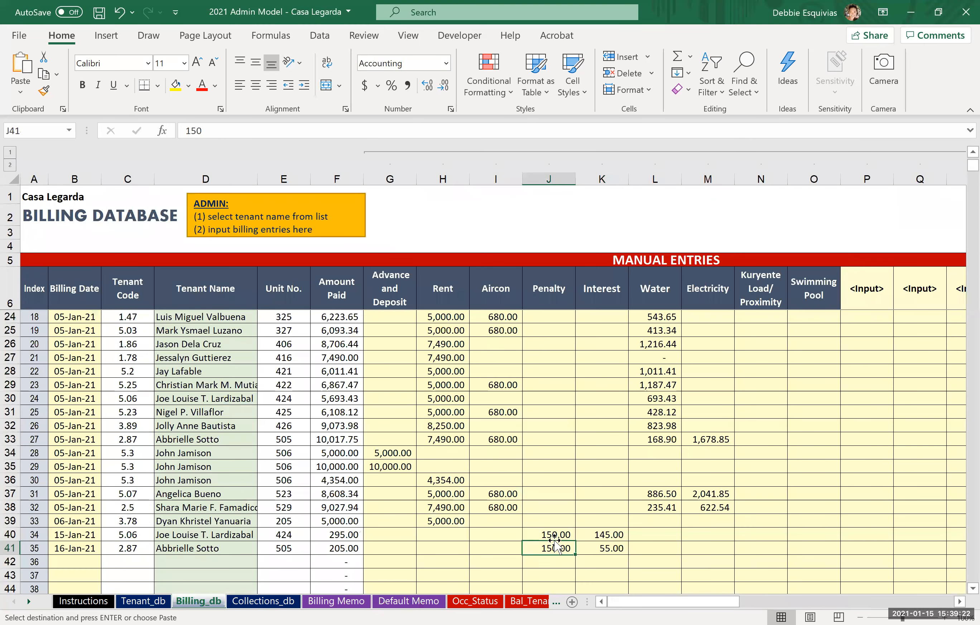
pyautogui.write('224.70')
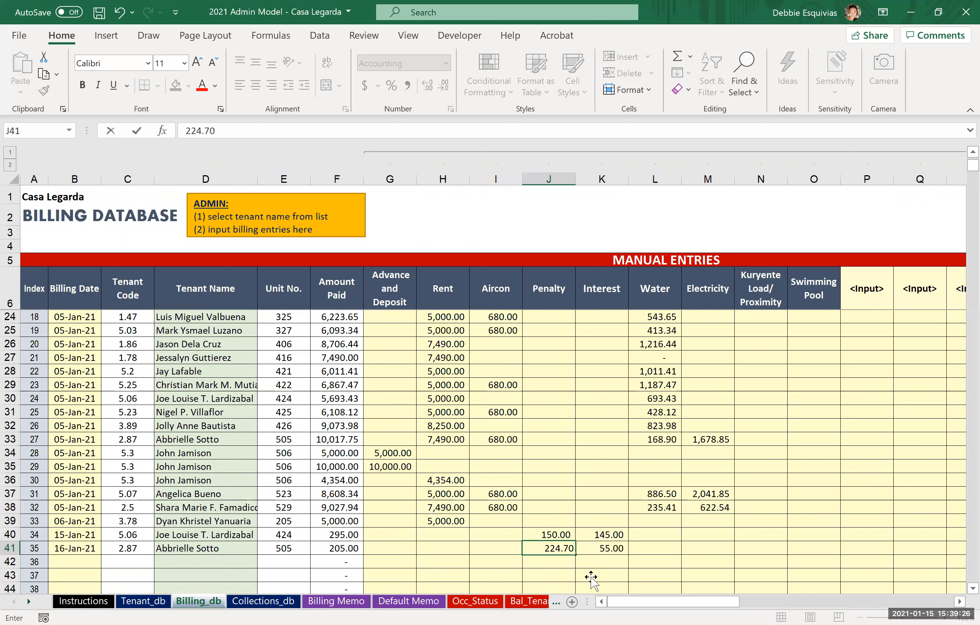
pyautogui.press('Tab')
# Step: Check the interest amount in Default Memo and set the 16-Jan-21 entry's Interest in Billing_db to 82.39
pyautogui.click(398, 602)
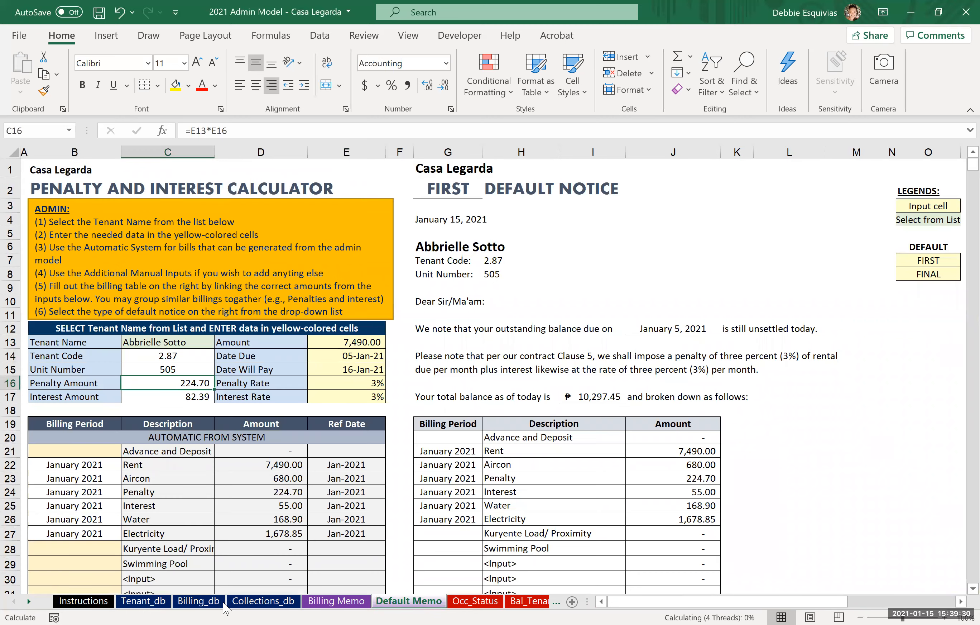
pyautogui.click(222, 603)
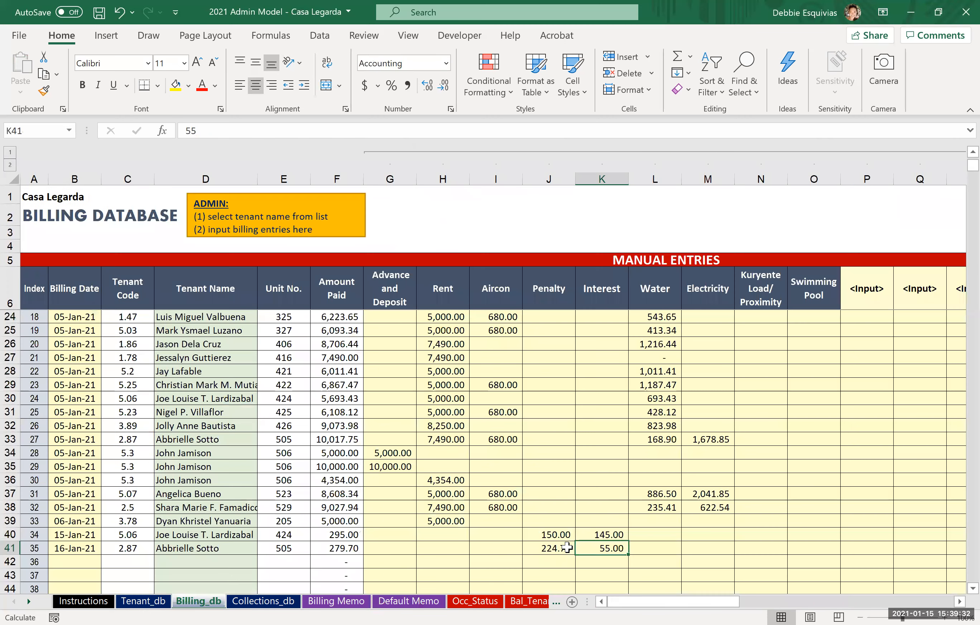
pyautogui.write('82.39')
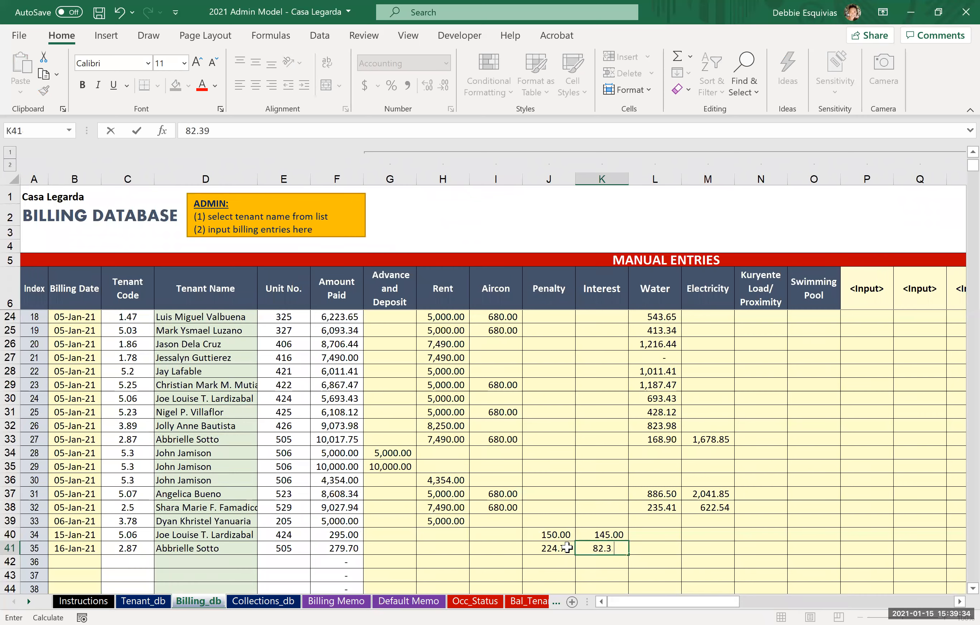
pyautogui.press('Return')
# Step: Enter 1/16/2021 as the collection period for Manual collections in the Default Memo sheet
pyautogui.click(408, 601)
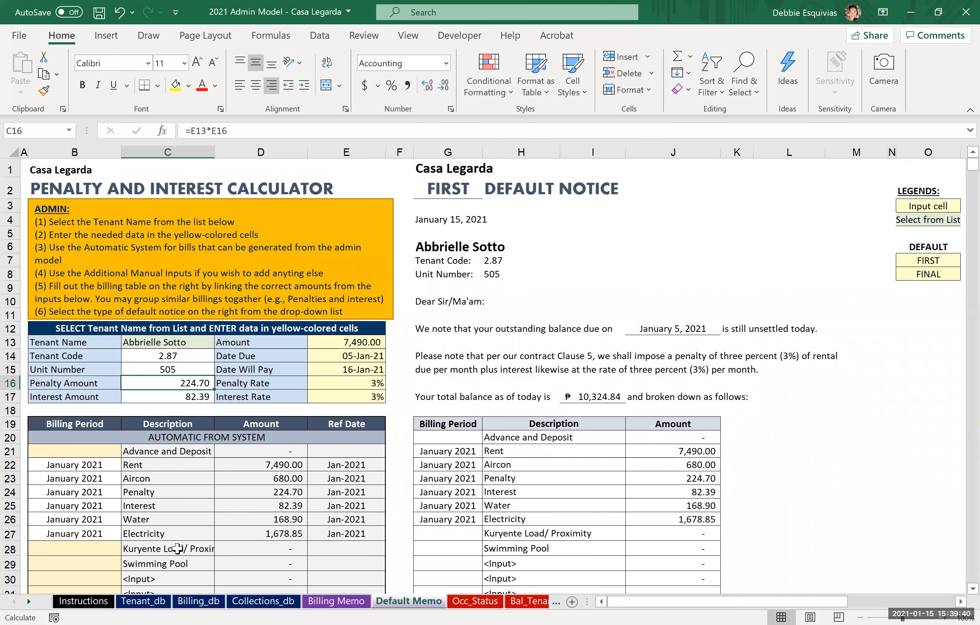
pyautogui.scroll(-2, 177, 549)
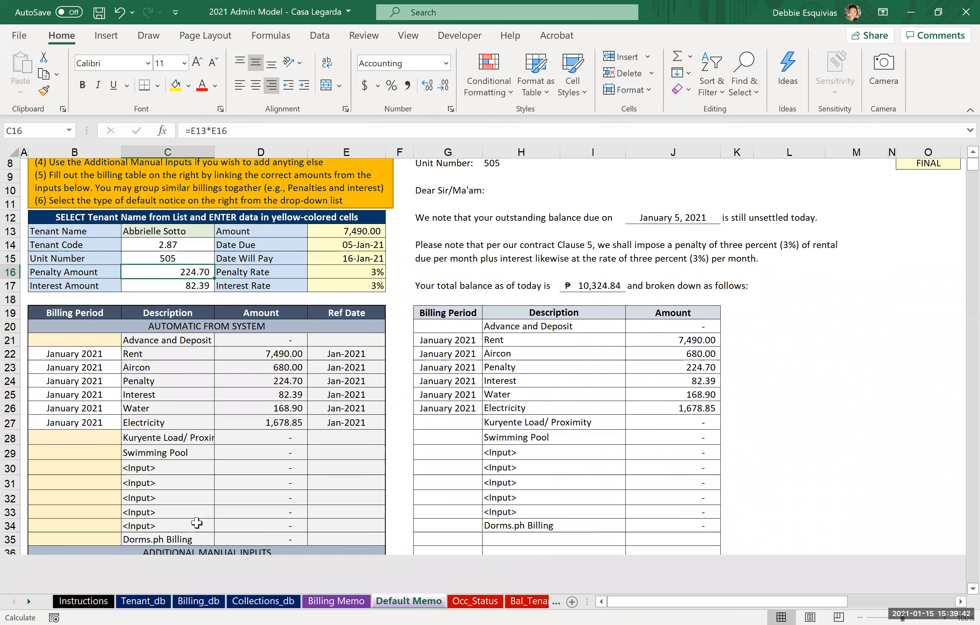
pyautogui.click(120, 552)
pyautogui.press('Down')
pyautogui.press('Down')
pyautogui.press('Down')
pyautogui.scroll(-4, 120, 553)
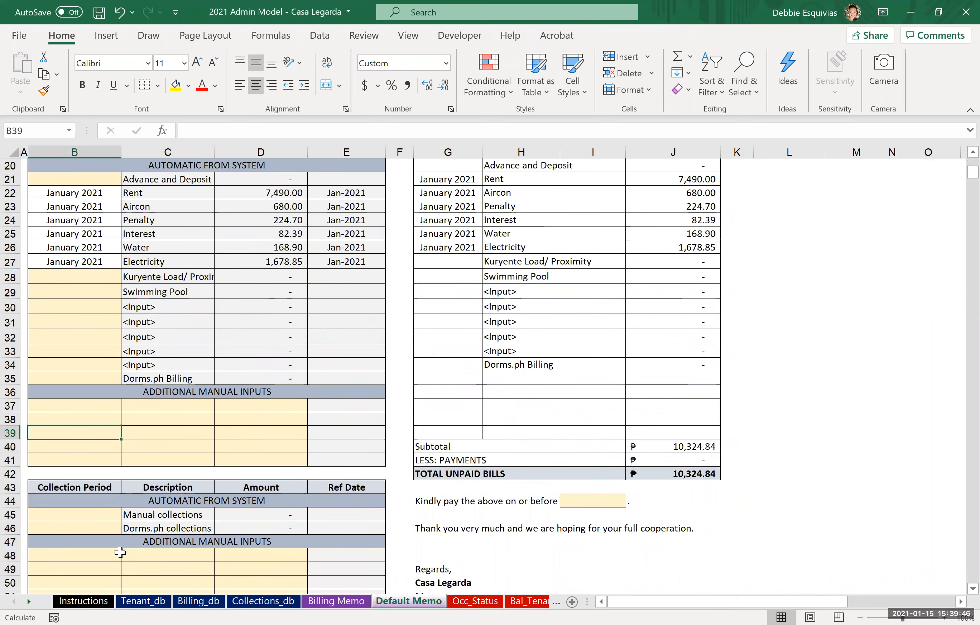
pyautogui.press('Down')
pyautogui.press('Down')
pyautogui.press('Down')
pyautogui.press('Down')
pyautogui.press('Down')
pyautogui.press('Down')
pyautogui.write('1')
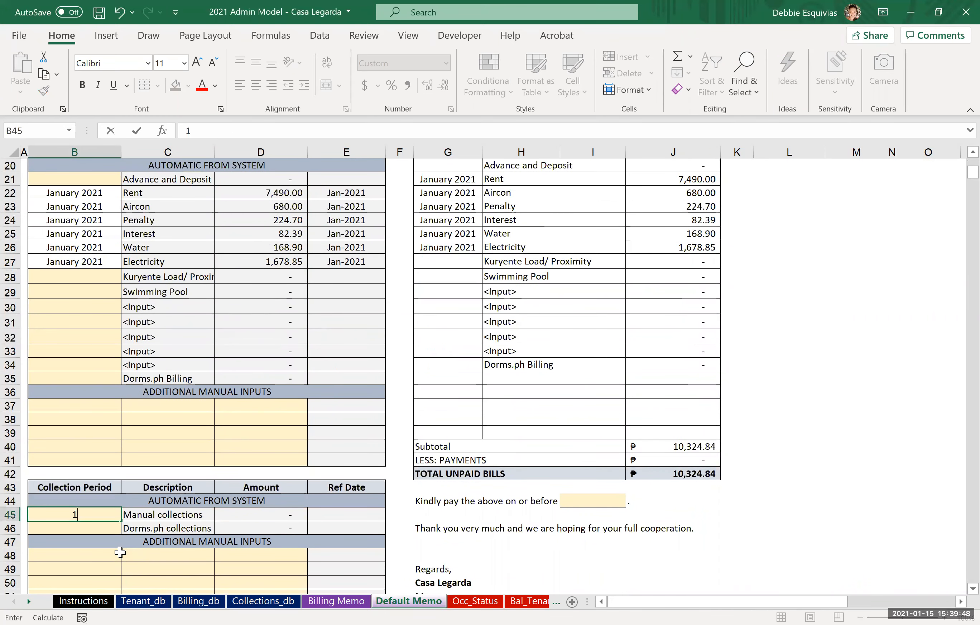
pyautogui.write('/16/2021')
pyautogui.press('Return')
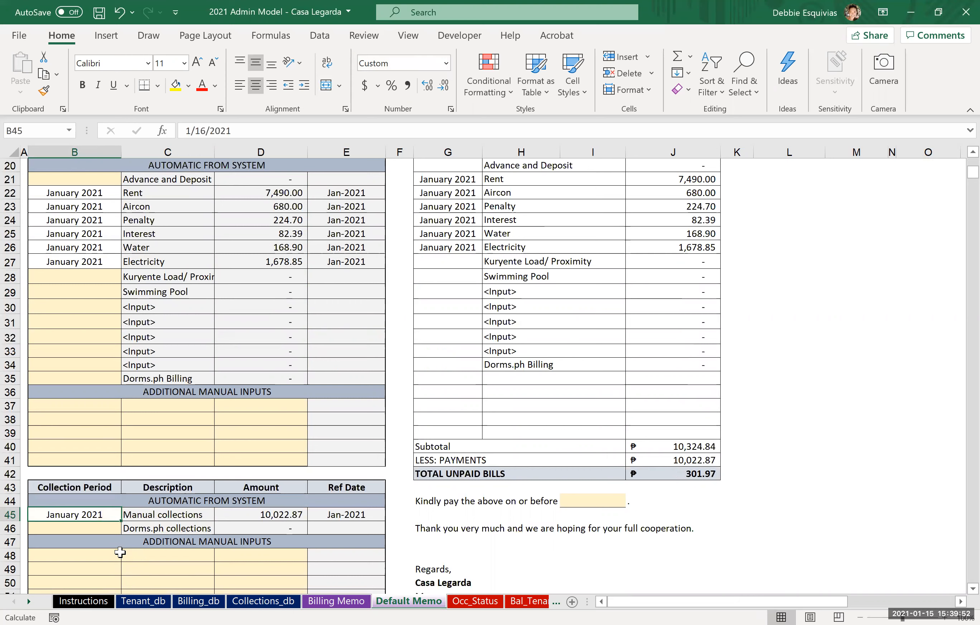
# Step: Check the manual collections amount and the combined penalty and interest against the notice's total unpaid bills
pyautogui.click(278, 516)
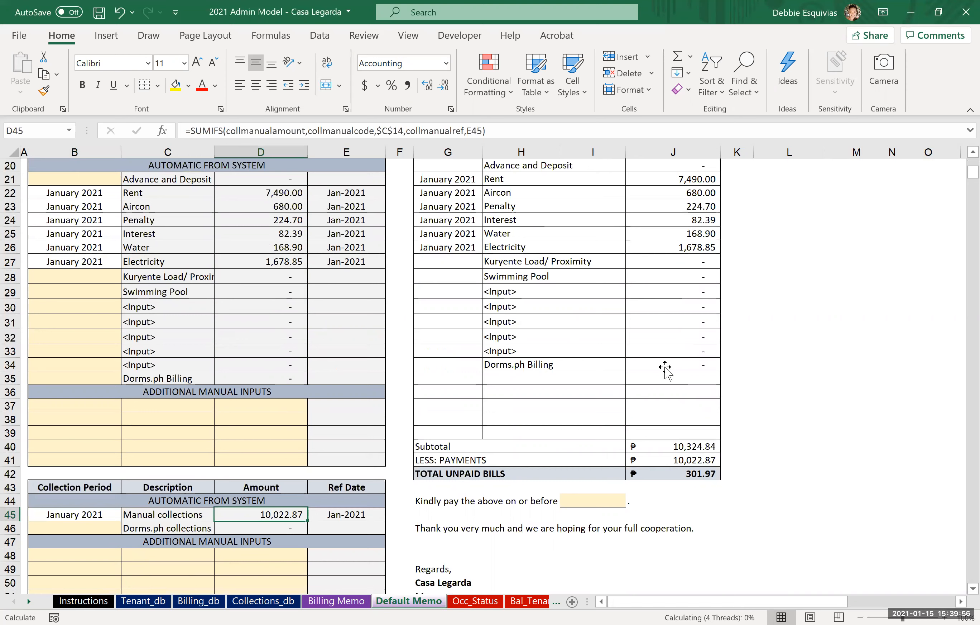
pyautogui.click(289, 233)
pyautogui.hotkey('shift', 'Up')
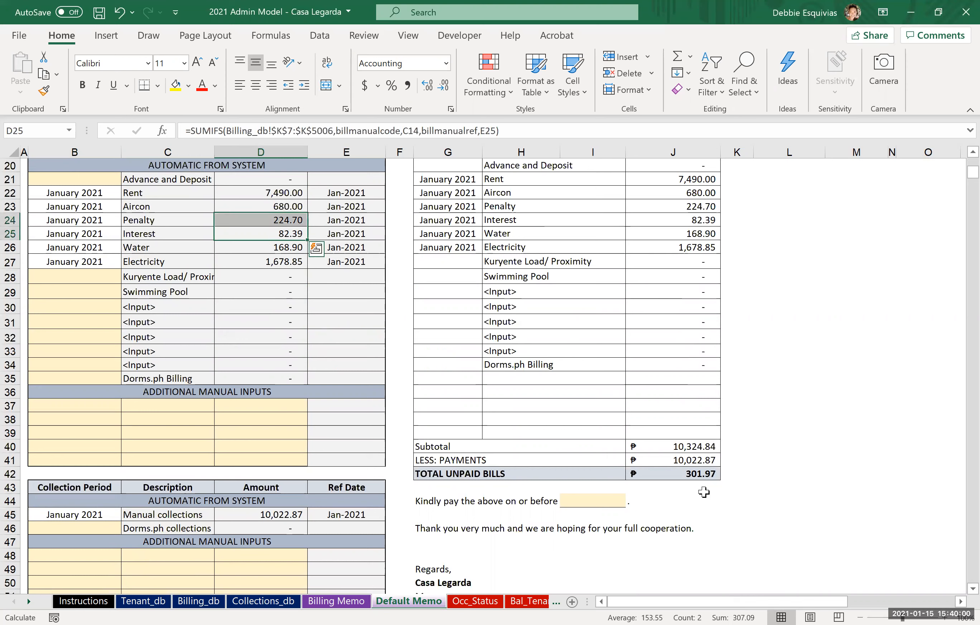
# Step: Review the default notice's billing breakdown and total balance, and briefly open its print preview
pyautogui.click(667, 291)
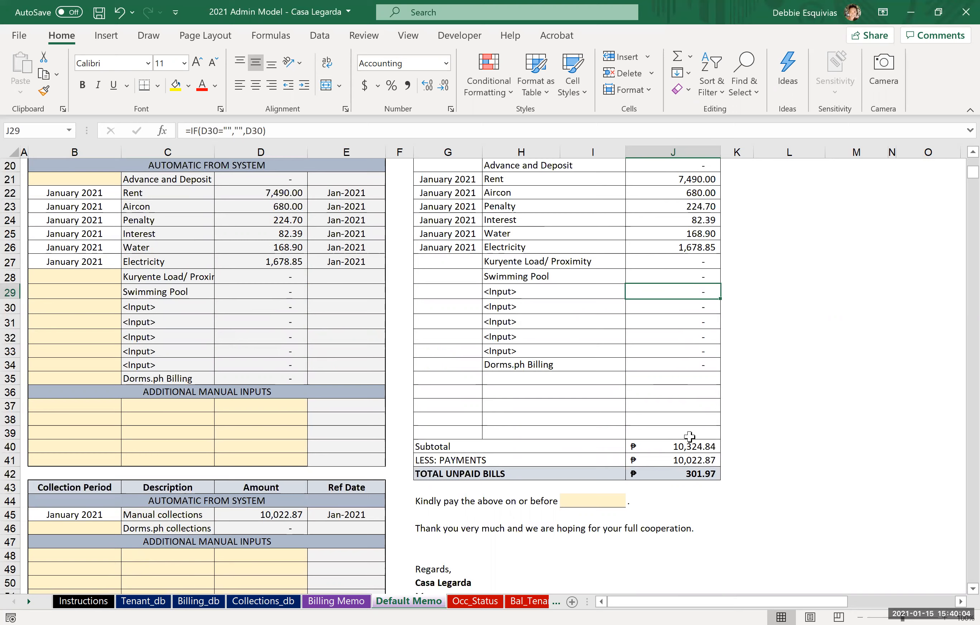
pyautogui.scroll(2, 683, 427)
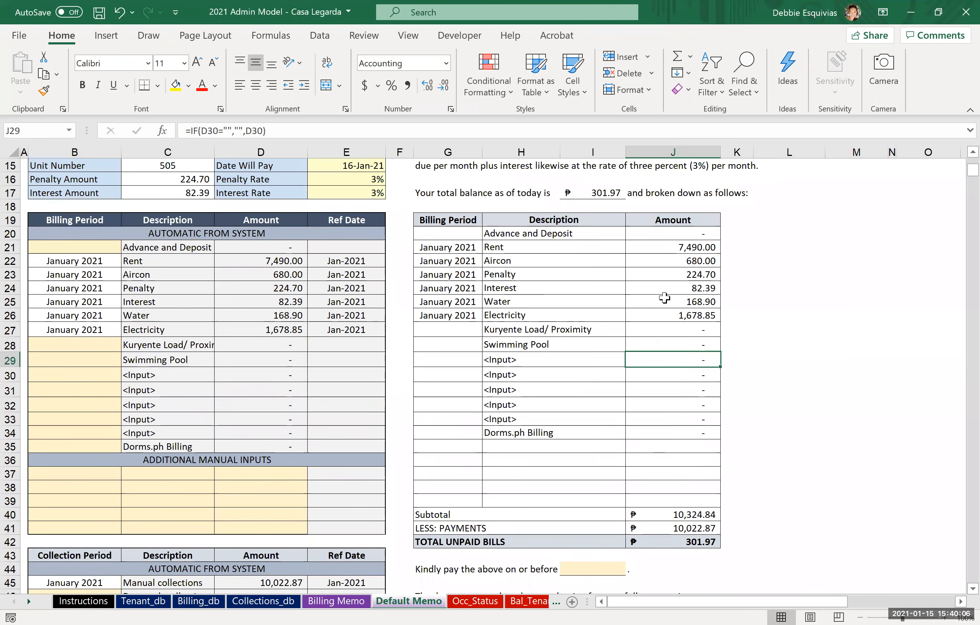
pyautogui.scroll(5, 664, 297)
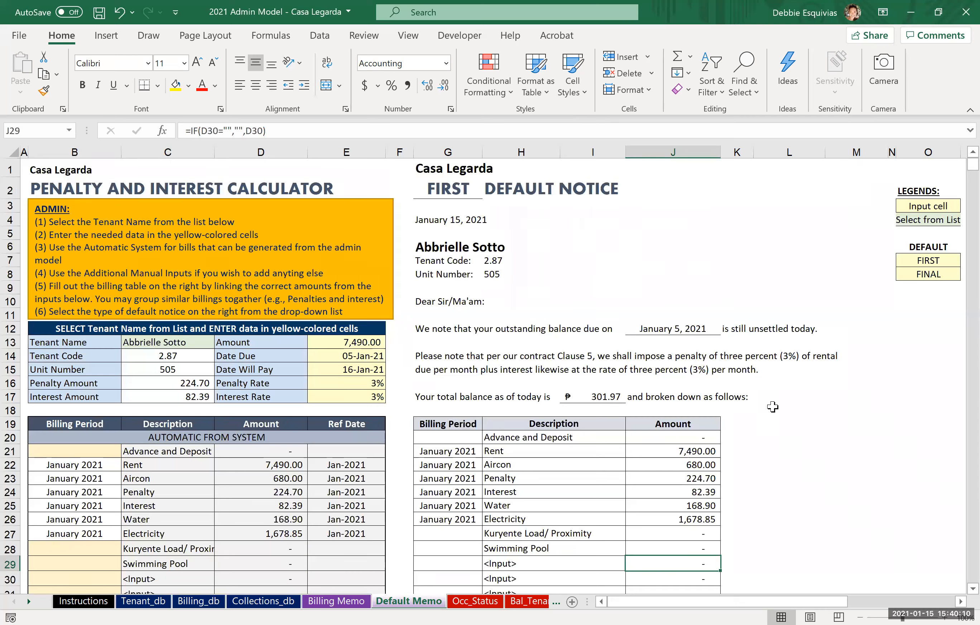
pyautogui.hotkey('ctrl', 'p')
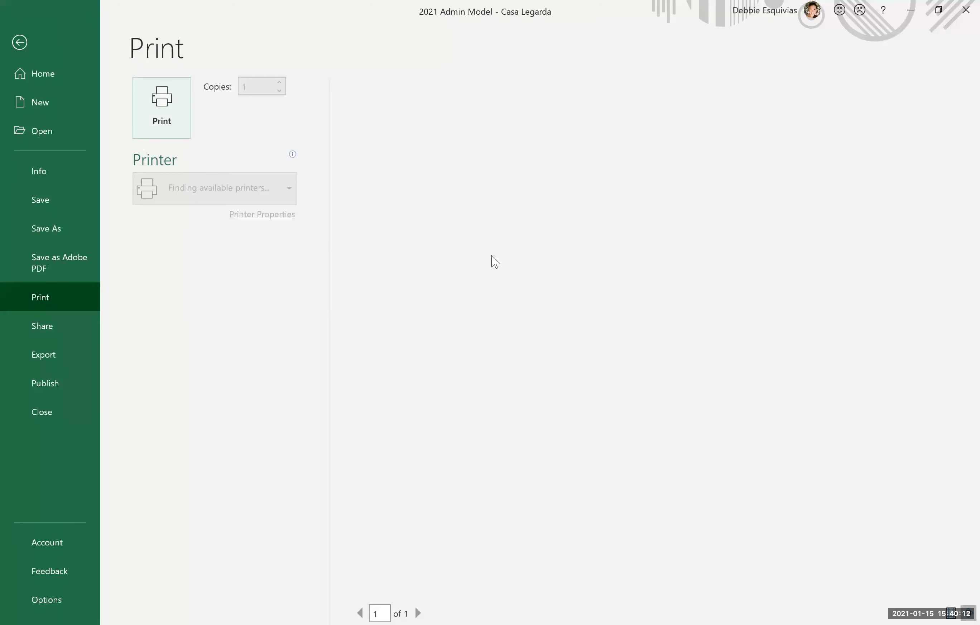
pyautogui.press('Escape')
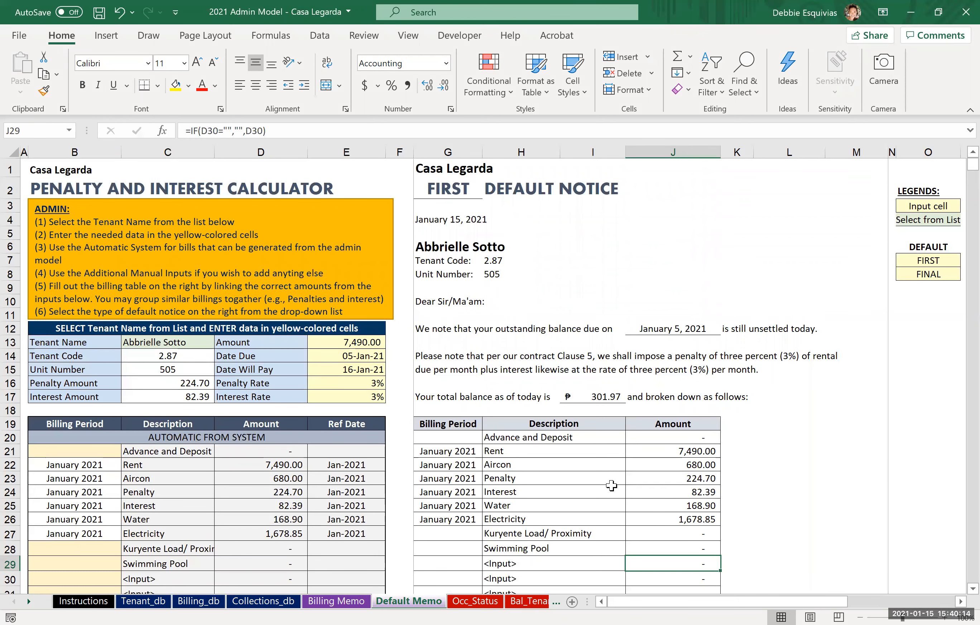
# Step: Set the notice's "Kindly pay the above on or before" date to 1/20/2021
pyautogui.scroll(-6, 611, 486)
pyautogui.click(578, 504)
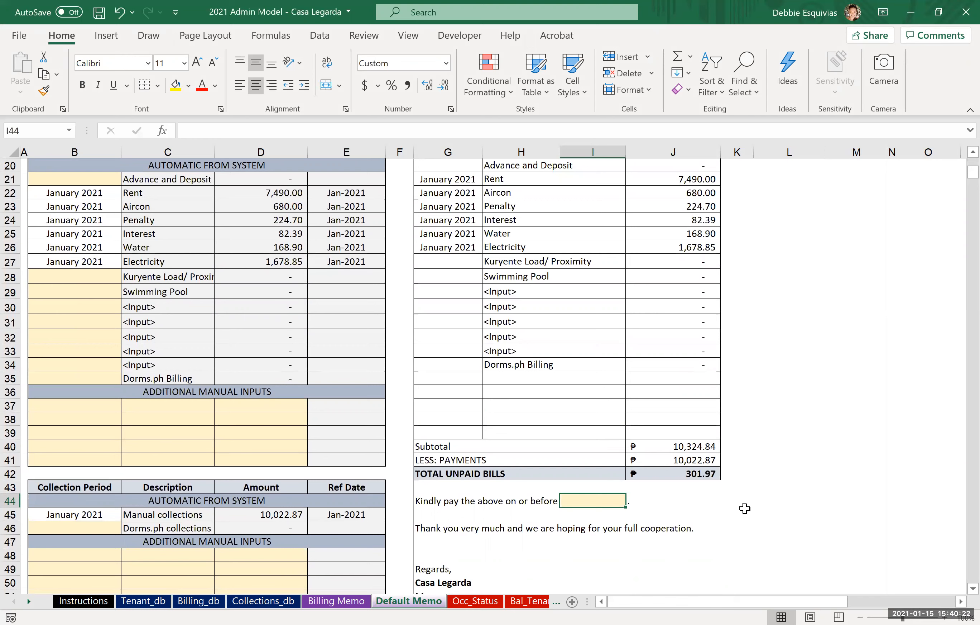
pyautogui.write('1/')
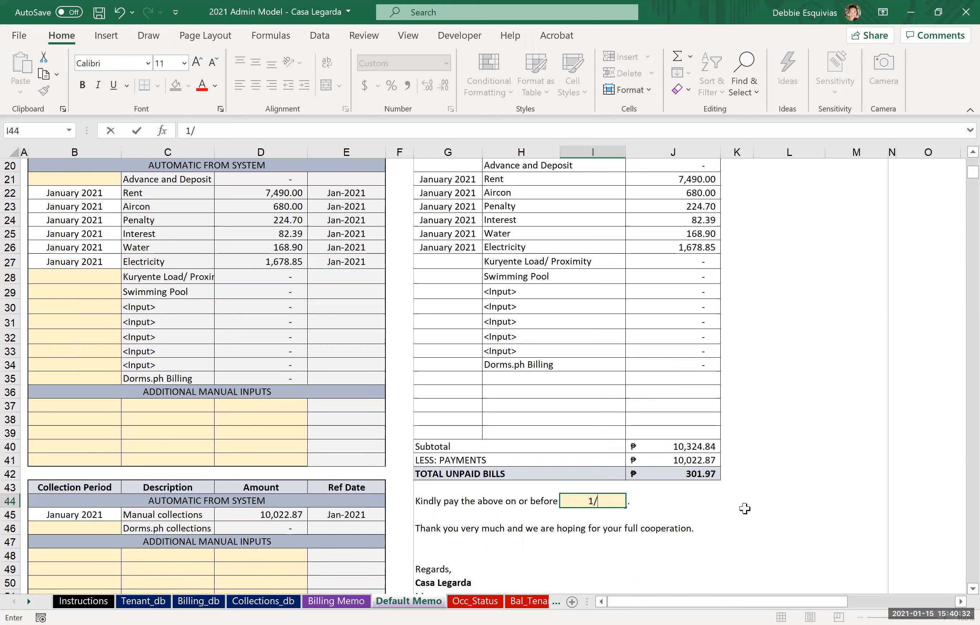
pyautogui.write('20/2021')
pyautogui.hotkey('ctrl', 'Return')
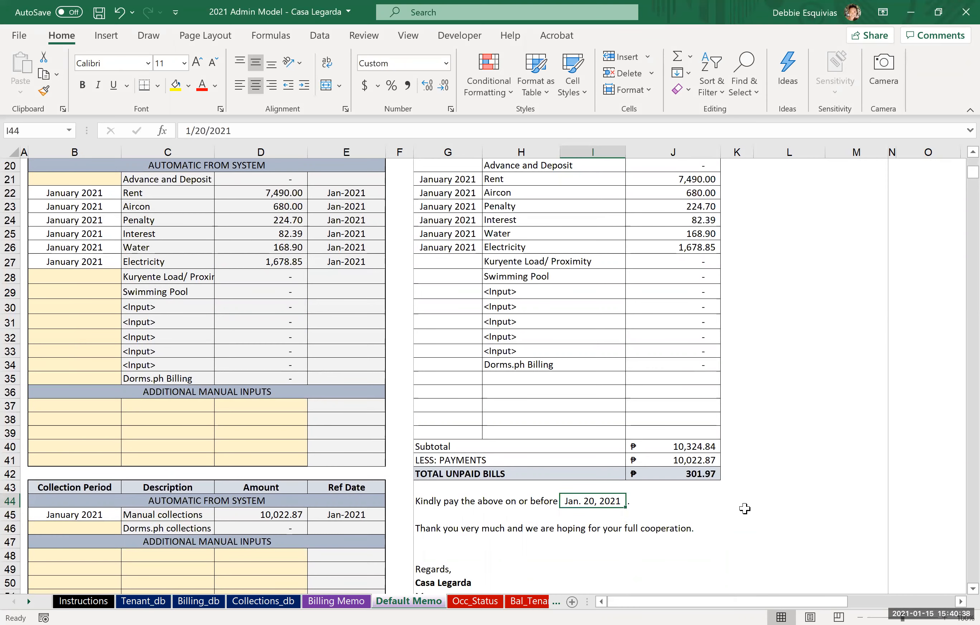
# Step: Change the default notice type in the heading to FINAL
pyautogui.scroll(6, 744, 509)
pyautogui.click(467, 188)
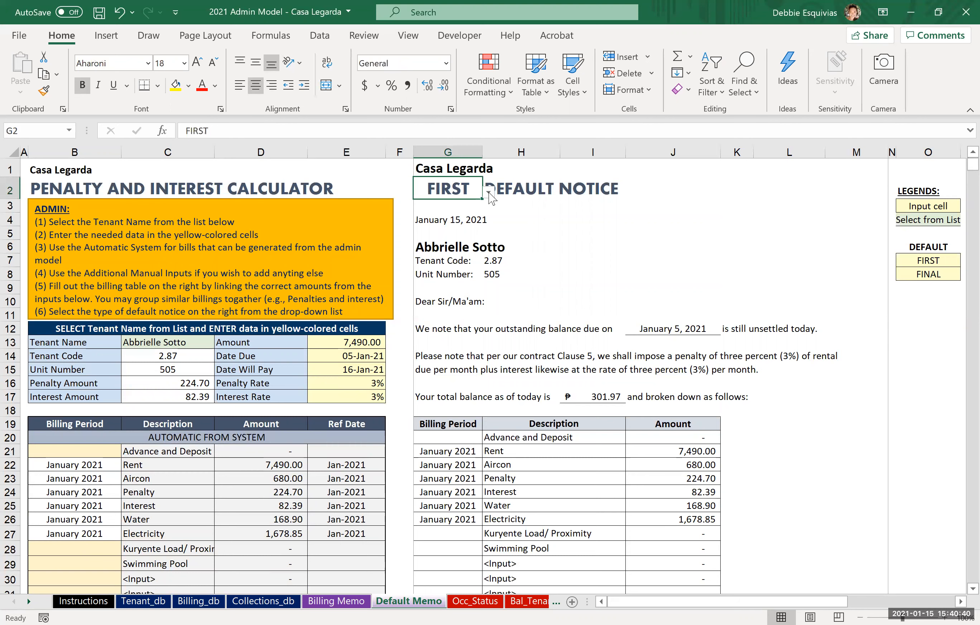
pyautogui.click(489, 191)
pyautogui.click(473, 214)
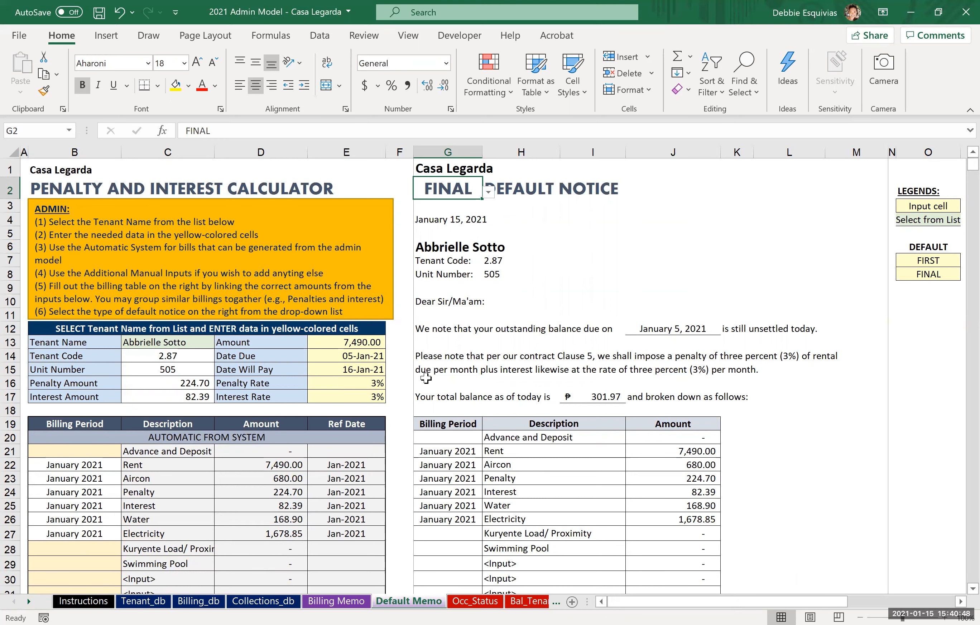
# Step: Preview the final default notice for printing and return to the sheet
pyautogui.scroll(-3, 682, 362)
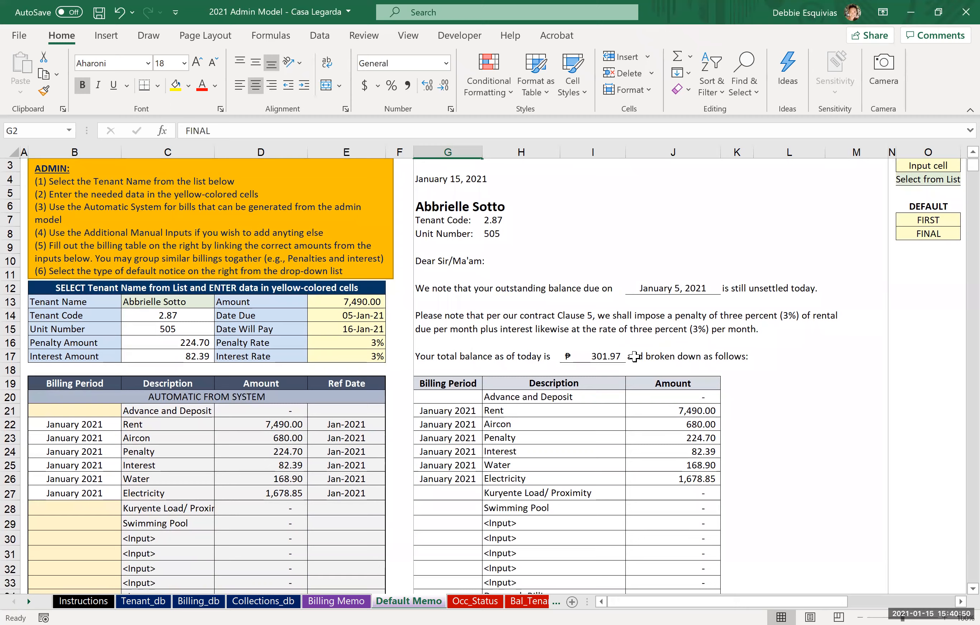
pyautogui.scroll(3, 634, 356)
pyautogui.click(621, 251)
pyautogui.hotkey('ctrl', 'p')
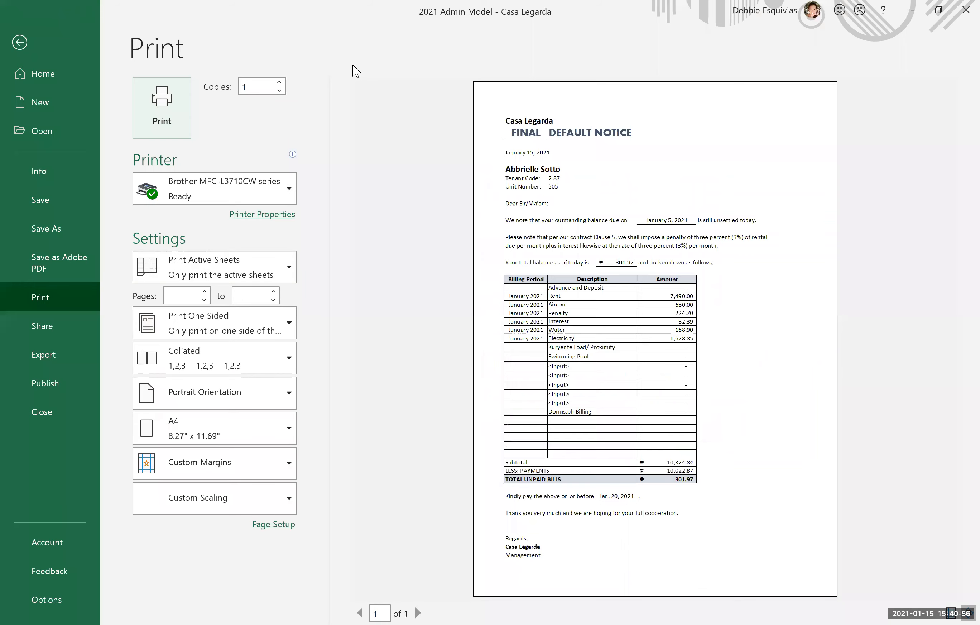
pyautogui.click(22, 39)
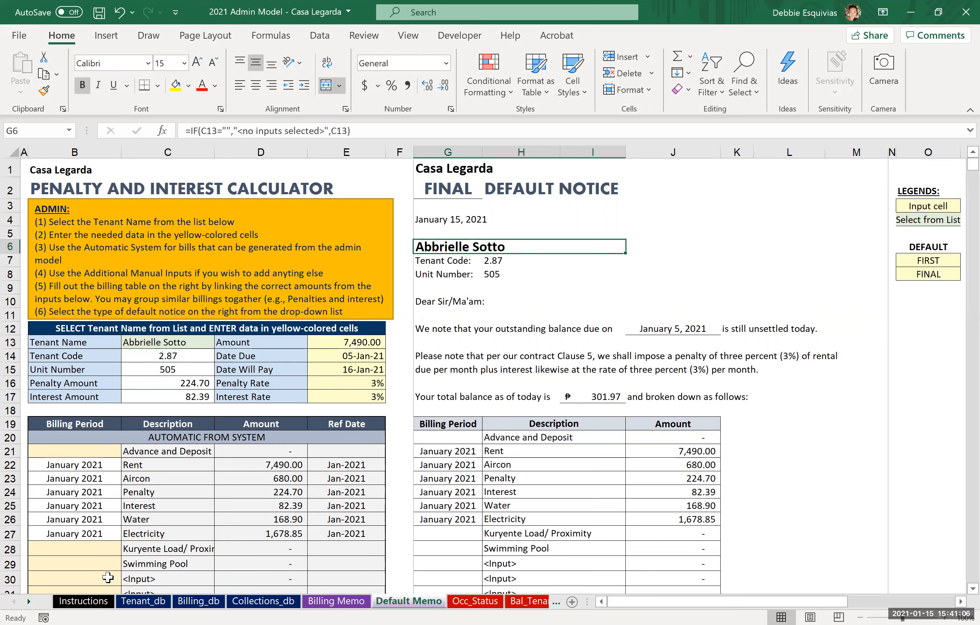
# Step: Add a new tenant in the first empty row of Tenant_db, entering the tenant's full name and tenant code
pyautogui.click(142, 602)
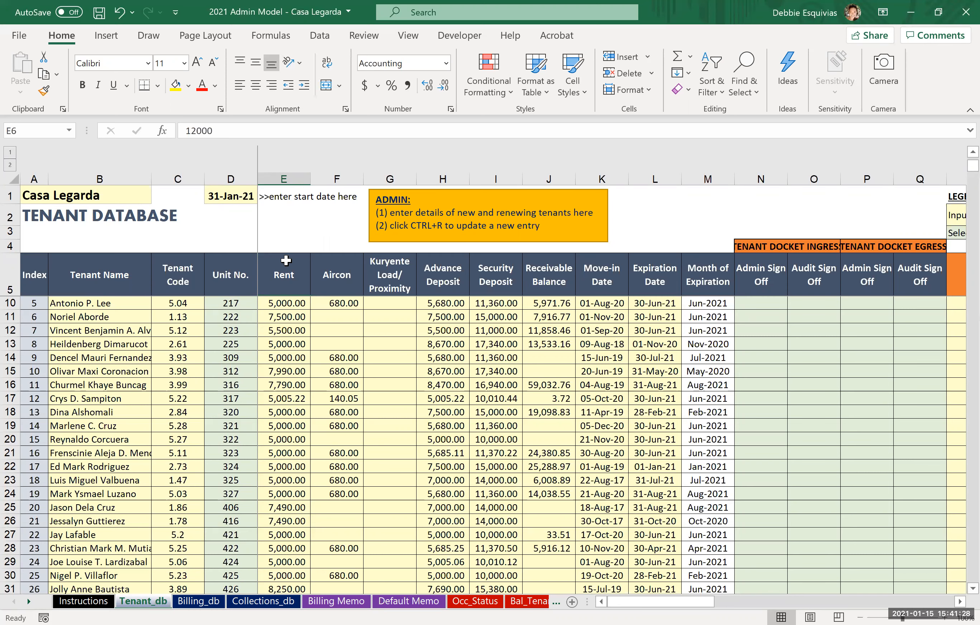
pyautogui.click(99, 290)
pyautogui.hotkey('ctrl', 'Down')
pyautogui.press('Down')
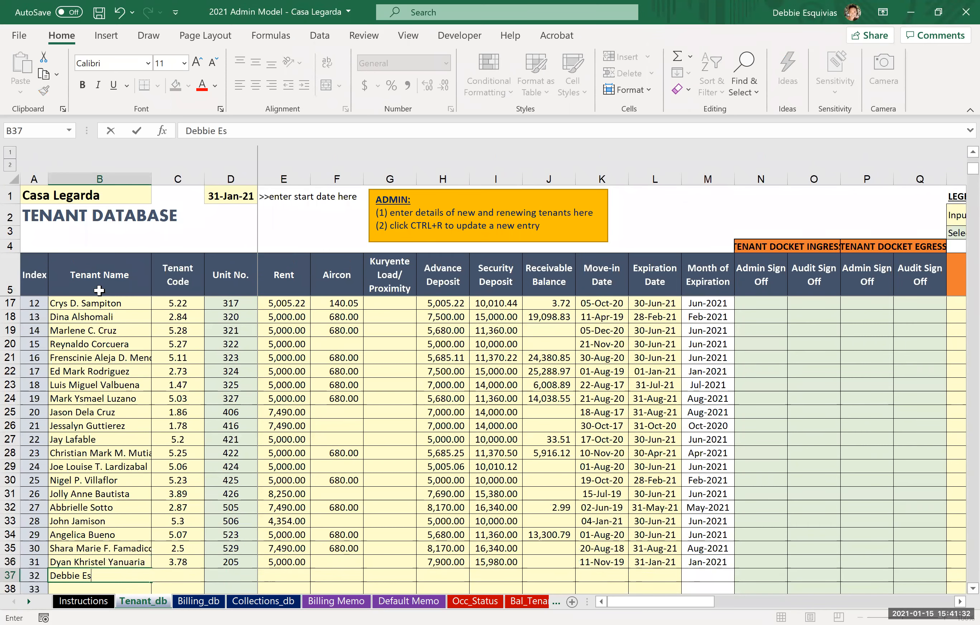
pyautogui.press('Return')
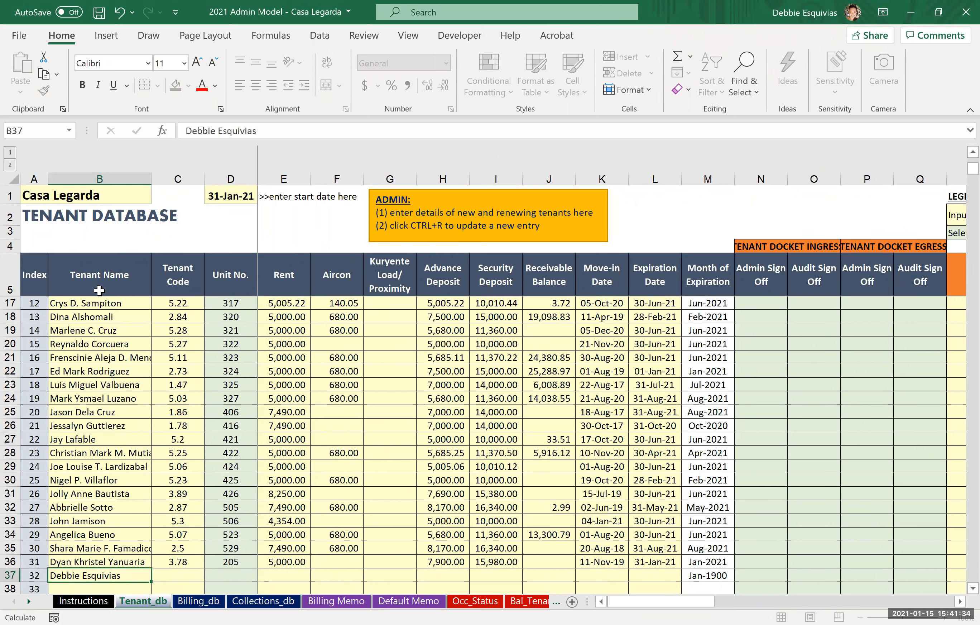
pyautogui.press('Up')
pyautogui.press('Right')
pyautogui.write('111')
pyautogui.press('Return')
# Step: Choose 529 as the new tenant's unit number
pyautogui.press('Up')
pyautogui.press('Right')
pyautogui.hotkey('alt', 'Down')
pyautogui.press('Up')
pyautogui.press('Up')
pyautogui.press('Up')
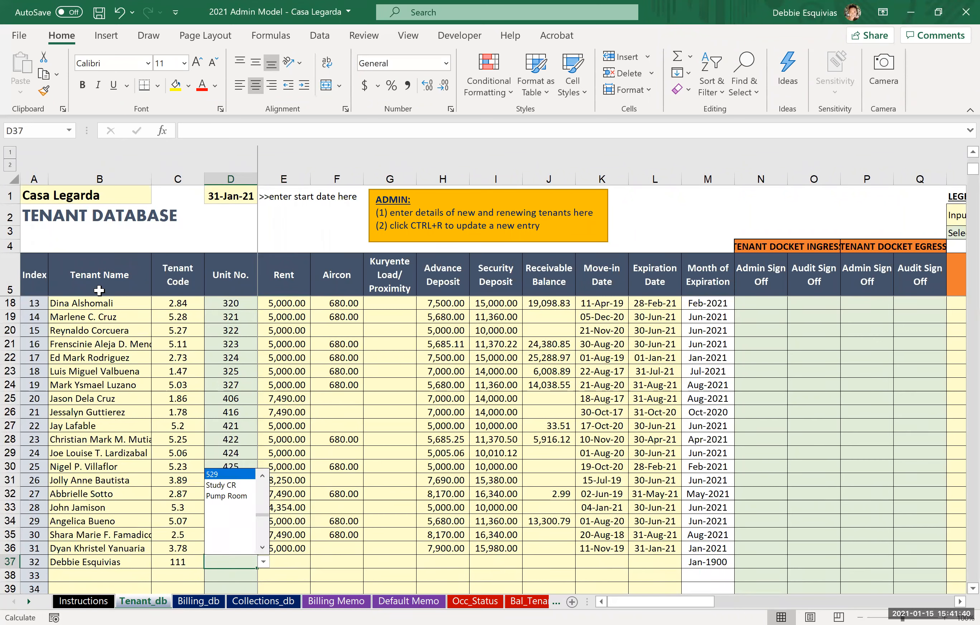
pyautogui.press('Return')
pyautogui.press('Up')
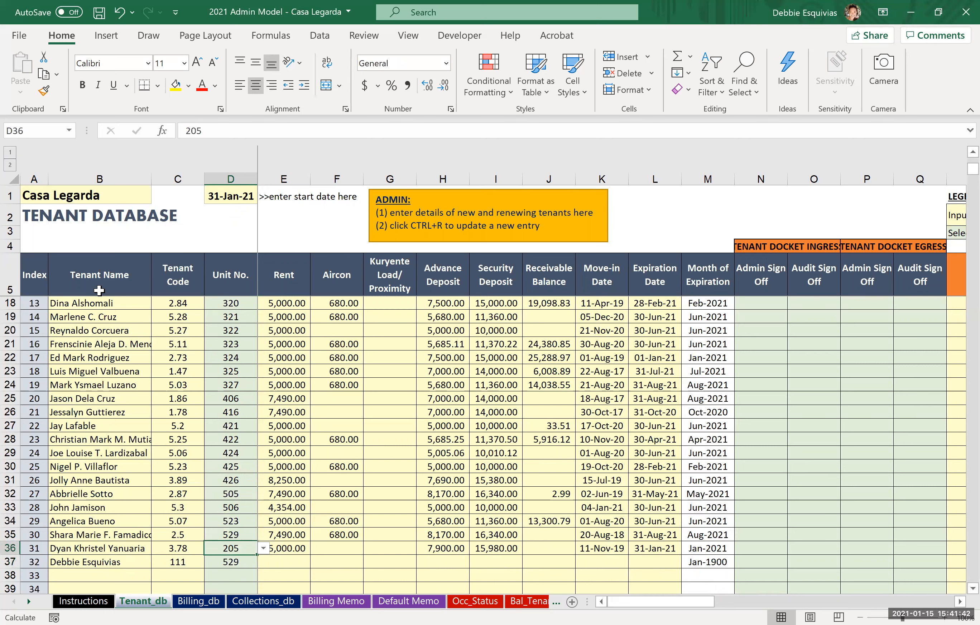
# Step: Set the new tenant's unit number to 520
pyautogui.press('Down')
pyautogui.hotkey('alt', 'Down')
pyautogui.press('Up')
pyautogui.press('Up')
pyautogui.press('Up')
pyautogui.press('Up')
pyautogui.press('Up')
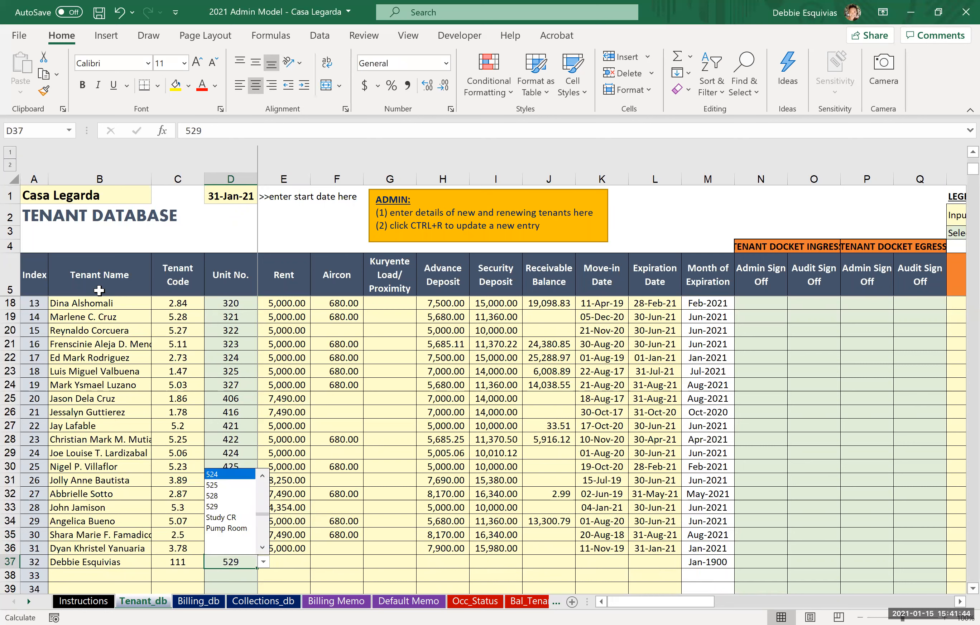
pyautogui.press('Up')
pyautogui.press('Up')
pyautogui.press('Return')
pyautogui.press('Up')
pyautogui.press('Down')
# Step: Enter a rent of 5000 and a receivable balance of 3000 for the new tenant
pyautogui.press('Right')
pyautogui.press('Right')
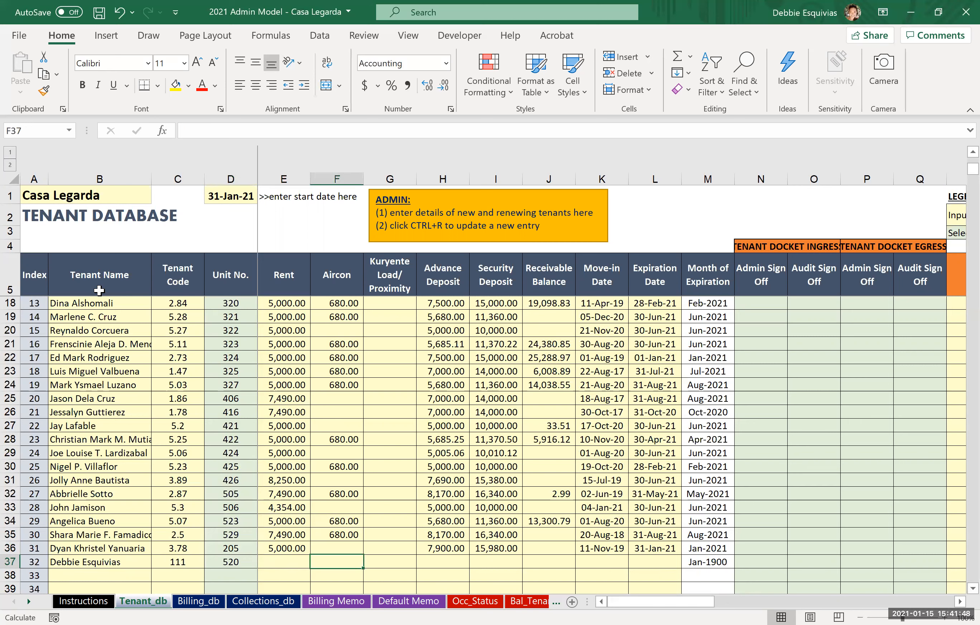
pyautogui.press('Left')
pyautogui.write('5000')
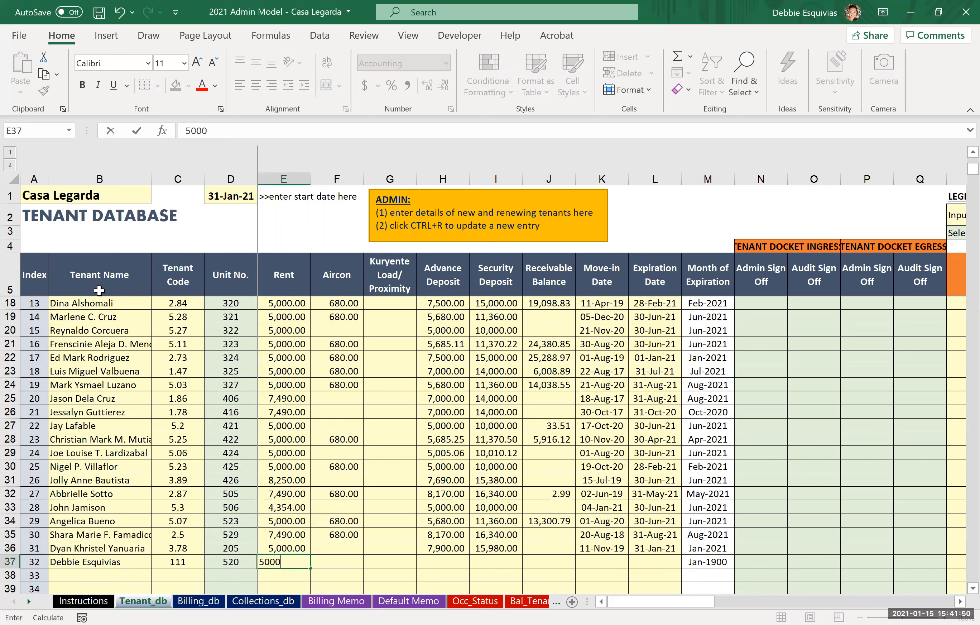
pyautogui.press('Right')
pyautogui.press('Right')
pyautogui.press('Right')
pyautogui.press('Right')
pyautogui.press('Right')
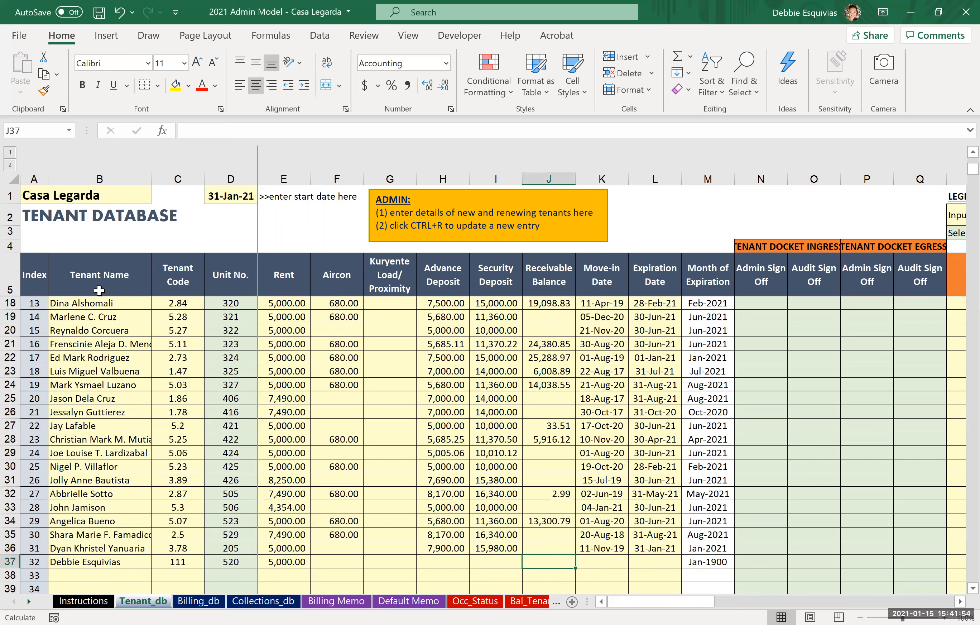
pyautogui.write('3000')
pyautogui.press('Right')
# Step: Enter 1/31/2020 as the new tenant's move-in date
pyautogui.press('Up')
pyautogui.press('Down')
pyautogui.write('1/')
pyautogui.press('BackSpace')
pyautogui.press('BackSpace')
pyautogui.write('31')
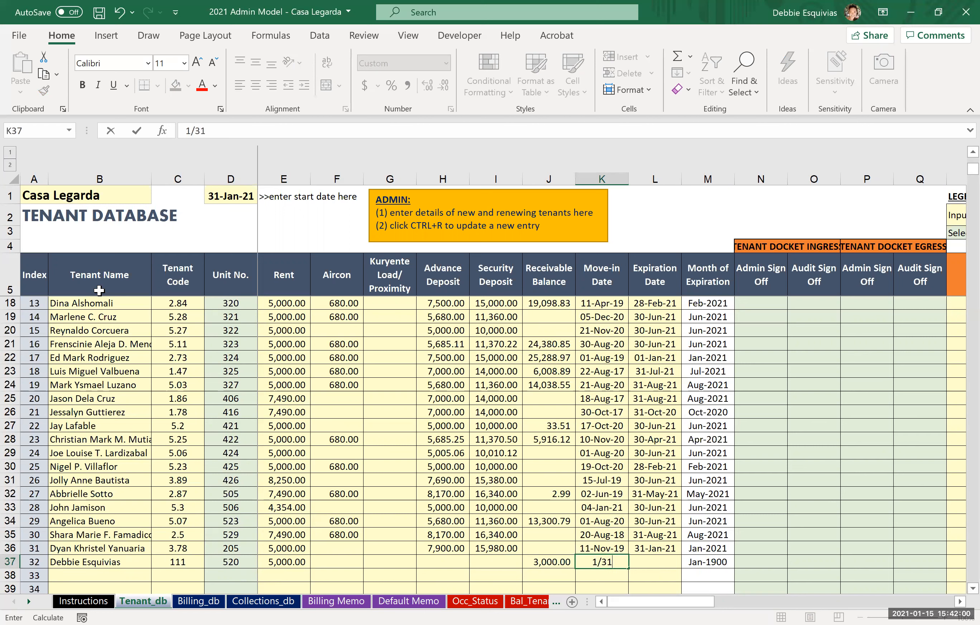
pyautogui.write('/2020')
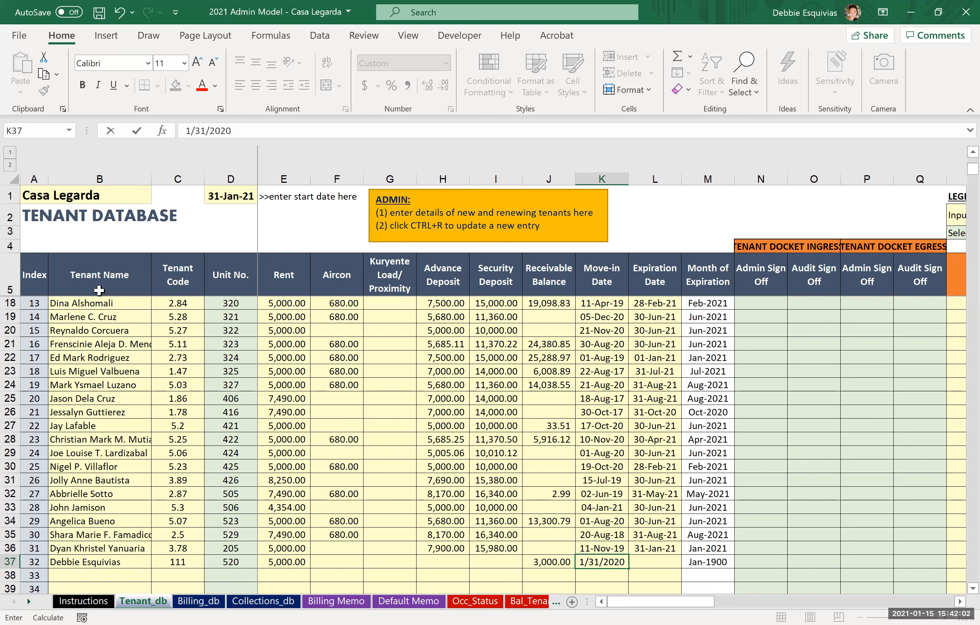
pyautogui.press('Return')
# Step: Enter 1/30/2021 as the new tenant's expiration date and update the tenant database with the new entry
pyautogui.press('Up')
pyautogui.press('Right')
pyautogui.write('1/3')
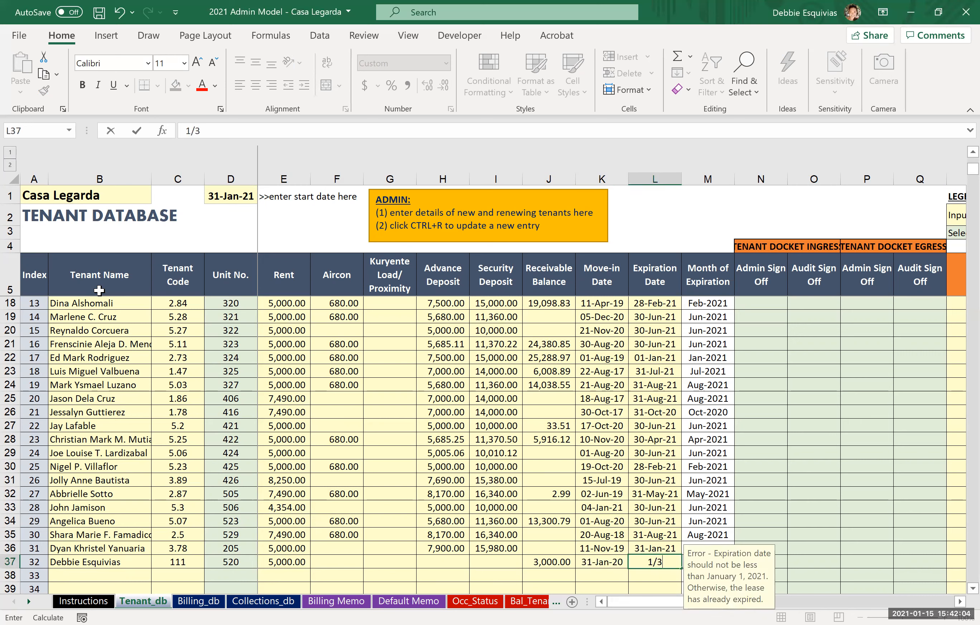
pyautogui.write('0/2021')
pyautogui.press('Return')
pyautogui.press('Left')
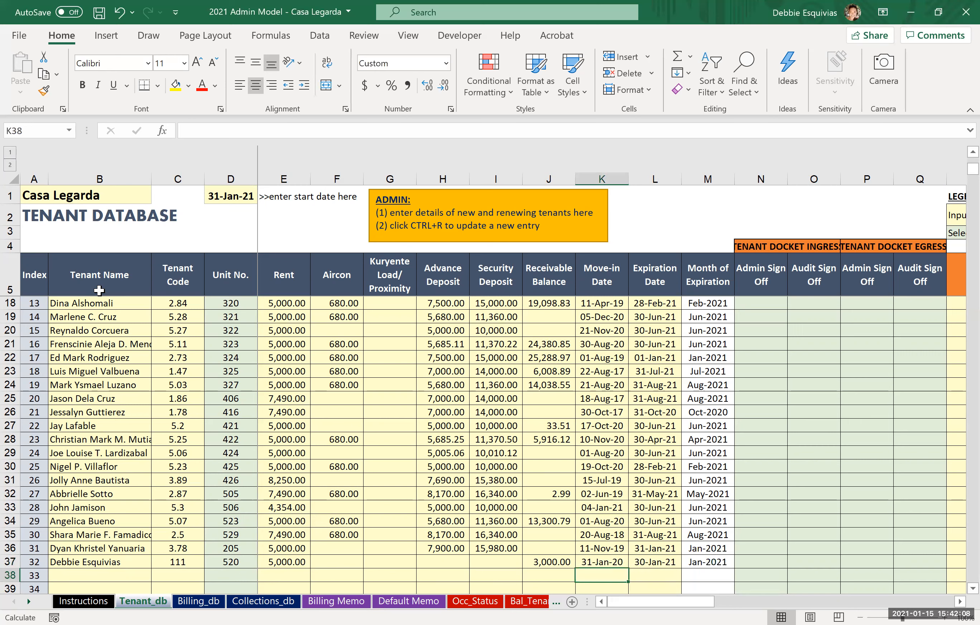
pyautogui.hotkey('ctrl', 'r')
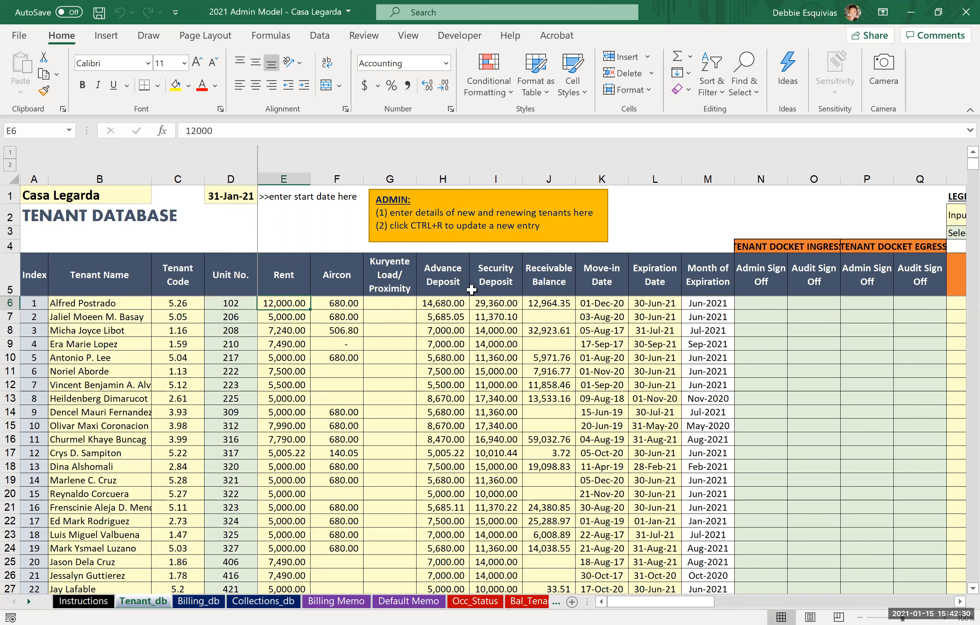
# Step: Expand the grouped helper columns of Tenant_db and check the Sorted Tenant list for the new tenant
pyautogui.hscroll(5, 472, 290)
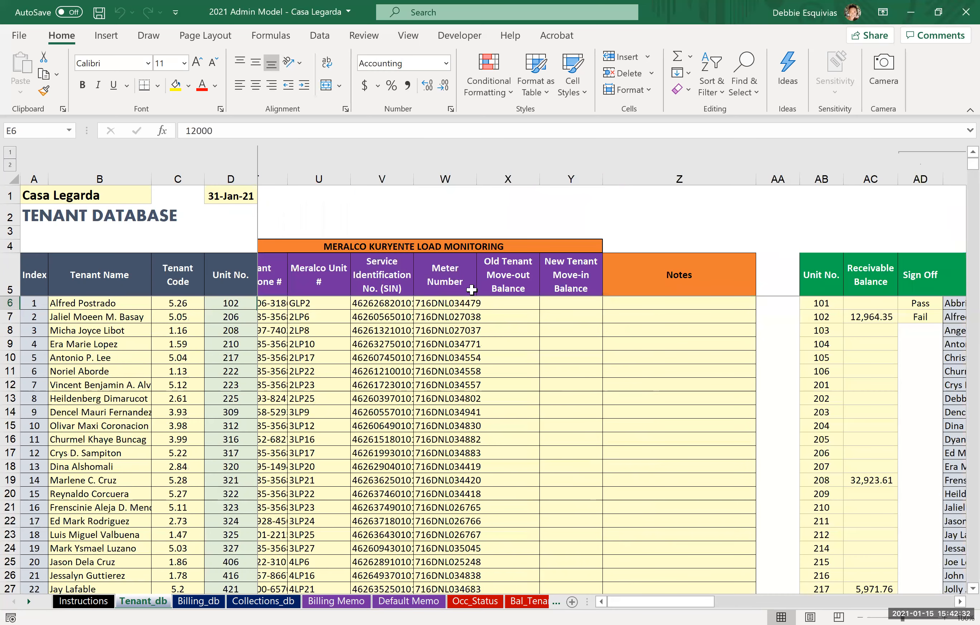
pyautogui.hscroll(5, 472, 290)
pyautogui.click(681, 153)
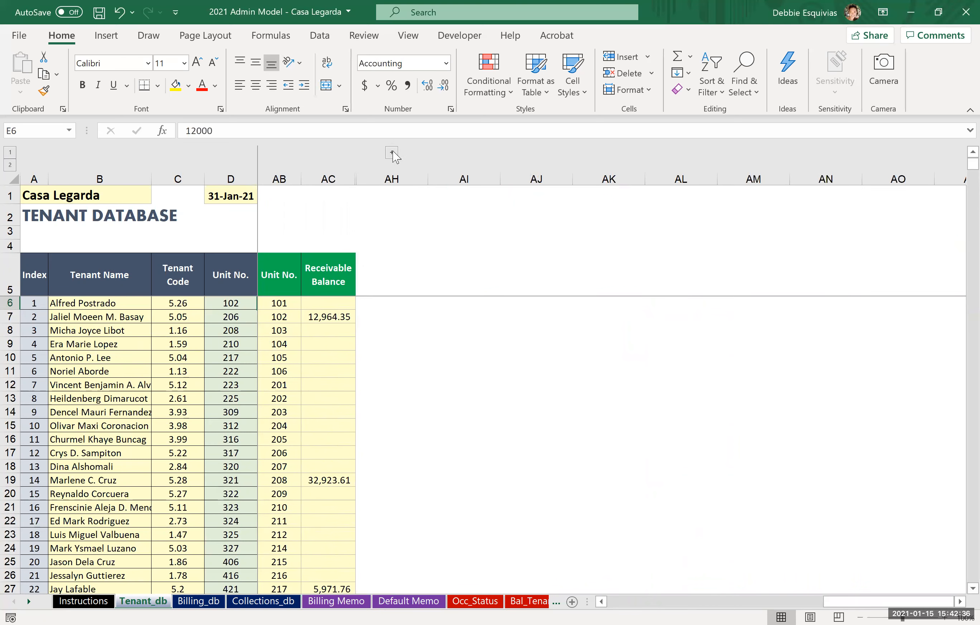
pyautogui.click(394, 153)
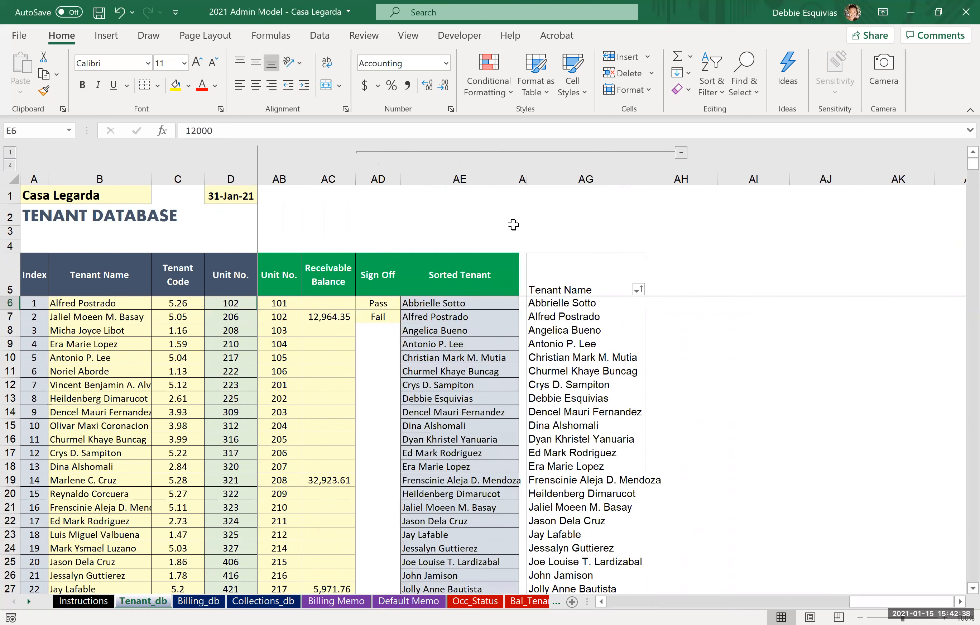
pyautogui.click(429, 396)
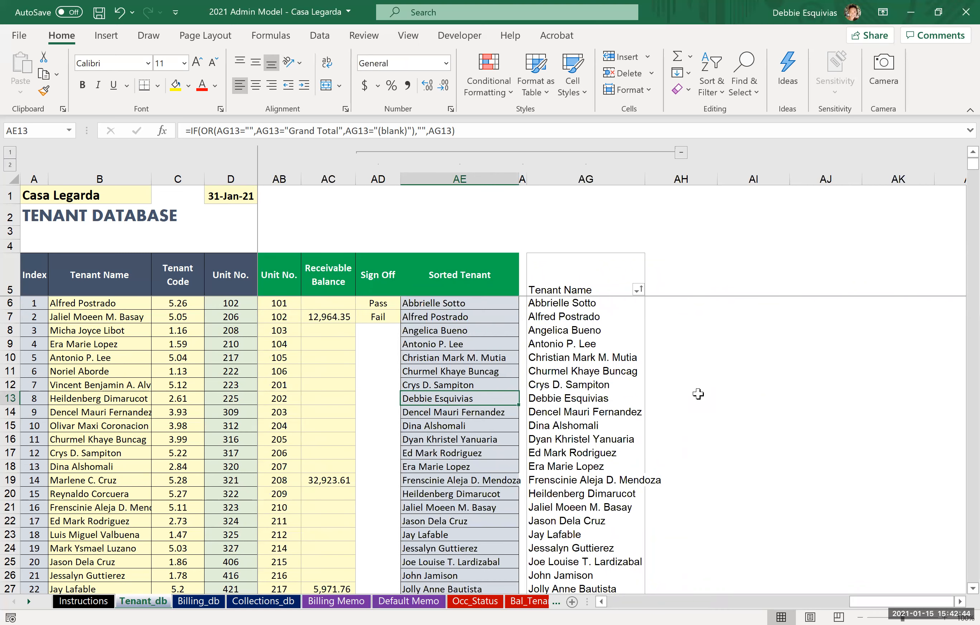
# Step: Look through the tenant name list of an entry in Billing_db to check whether the new tenant is selectable
pyautogui.click(204, 599)
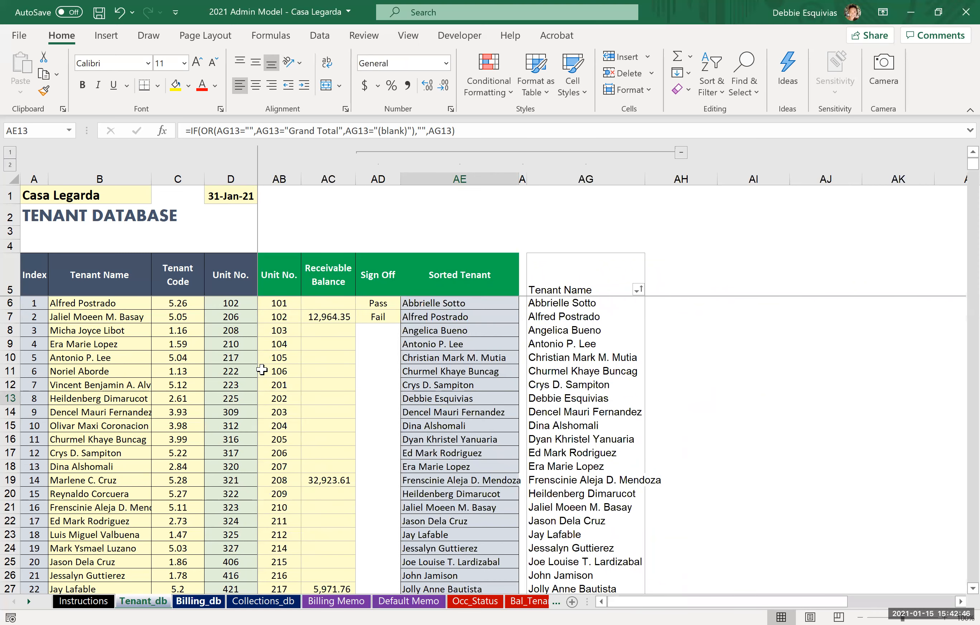
pyautogui.click(211, 329)
pyautogui.hotkey('alt', 'Down')
pyautogui.press('Up')
pyautogui.press('Up')
pyautogui.press('Up')
pyautogui.press('Up')
pyautogui.press('Up')
pyautogui.press('Up')
pyautogui.press('Up')
pyautogui.press('Up')
pyautogui.press('Up')
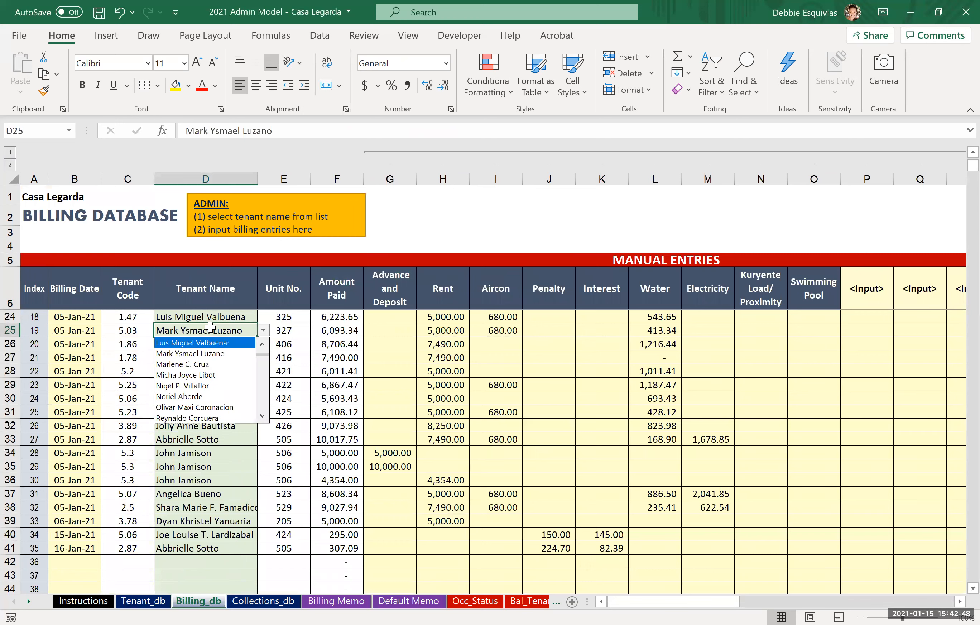
pyautogui.press('Up')
pyautogui.press('Up')
pyautogui.press('Up')
pyautogui.press('Up')
pyautogui.press('Up')
pyautogui.press('Up')
pyautogui.press('Up')
pyautogui.press('Up')
pyautogui.press('Up')
pyautogui.press('Up')
pyautogui.press('Up')
pyautogui.press('Up')
pyautogui.press('Up')
pyautogui.press('Up')
pyautogui.press('Up')
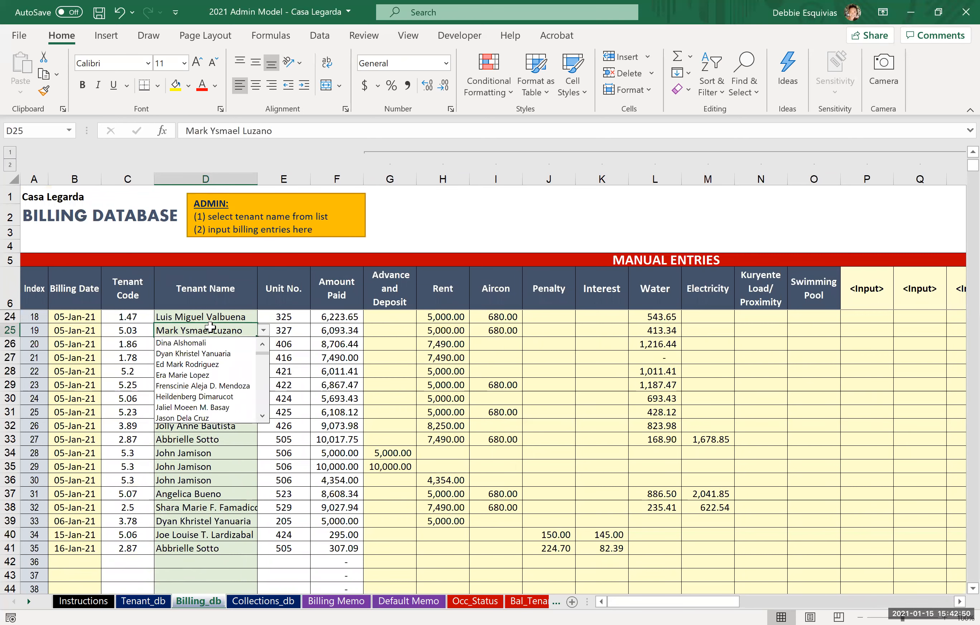
pyautogui.press('Down')
pyautogui.press('Down')
pyautogui.press('Down')
pyautogui.press('Down')
pyautogui.press('Down')
pyautogui.press('Down')
pyautogui.press('Down')
pyautogui.press('Down')
pyautogui.press('Down')
pyautogui.press('Down')
pyautogui.press('Down')
pyautogui.press('Down')
pyautogui.press('Down')
pyautogui.press('Down')
pyautogui.press('Down')
pyautogui.press('Down')
pyautogui.press('Down')
pyautogui.press('Down')
pyautogui.press('Down')
pyautogui.press('Down')
pyautogui.press('Down')
pyautogui.press('Down')
pyautogui.press('Down')
pyautogui.press('Down')
pyautogui.press('Down')
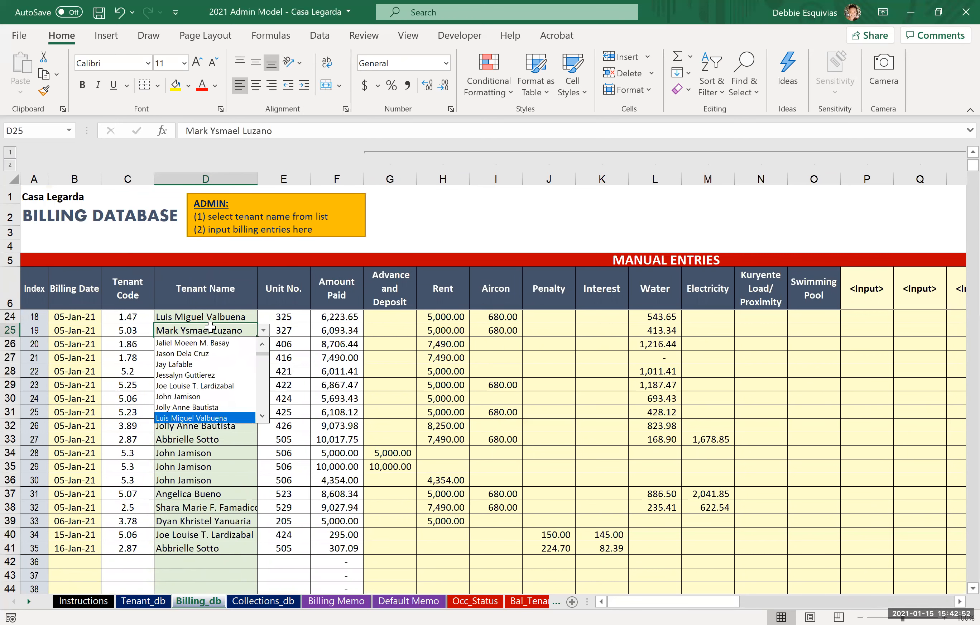
pyautogui.press('Up')
pyautogui.press('Up')
pyautogui.press('Escape')
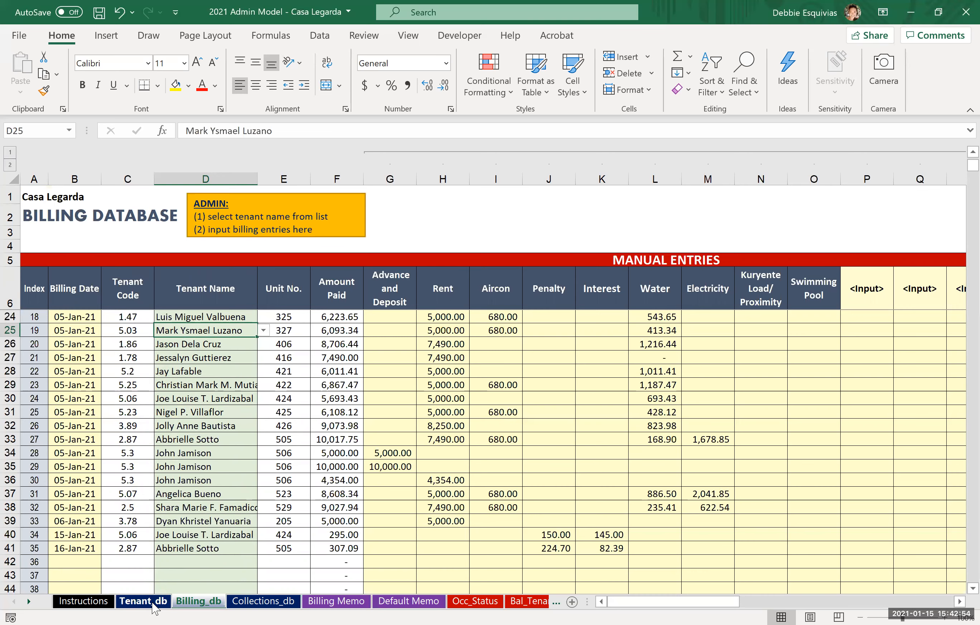
# Step: Enter the newly added tenant's full name again in the next empty row of Tenant_db as a renewal entry
pyautogui.click(142, 601)
pyautogui.click(103, 512)
pyautogui.press('Right')
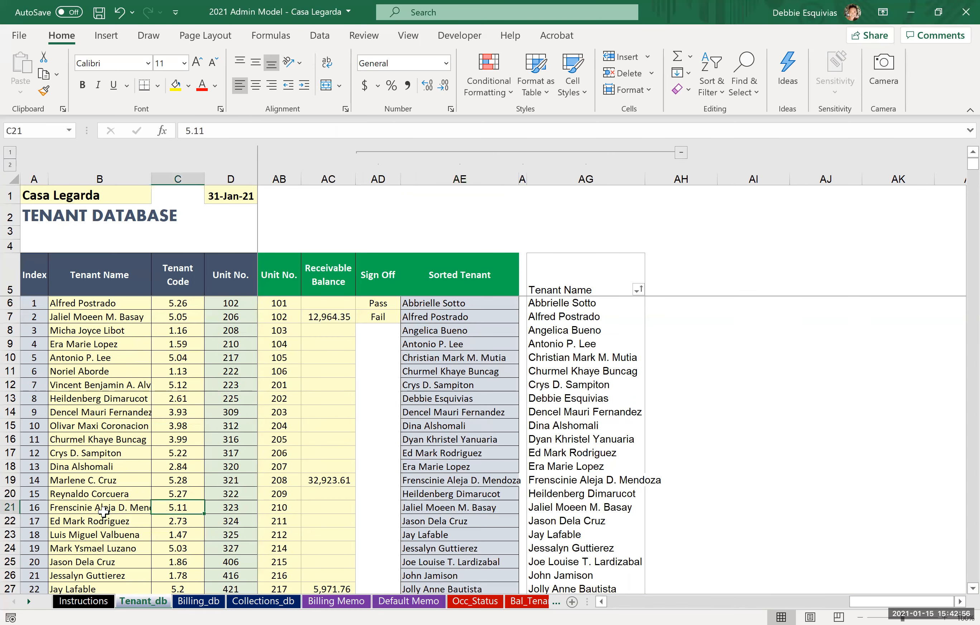
pyautogui.press('Right')
pyautogui.press('Right')
pyautogui.press('Left')
pyautogui.press('Left')
pyautogui.press('Left')
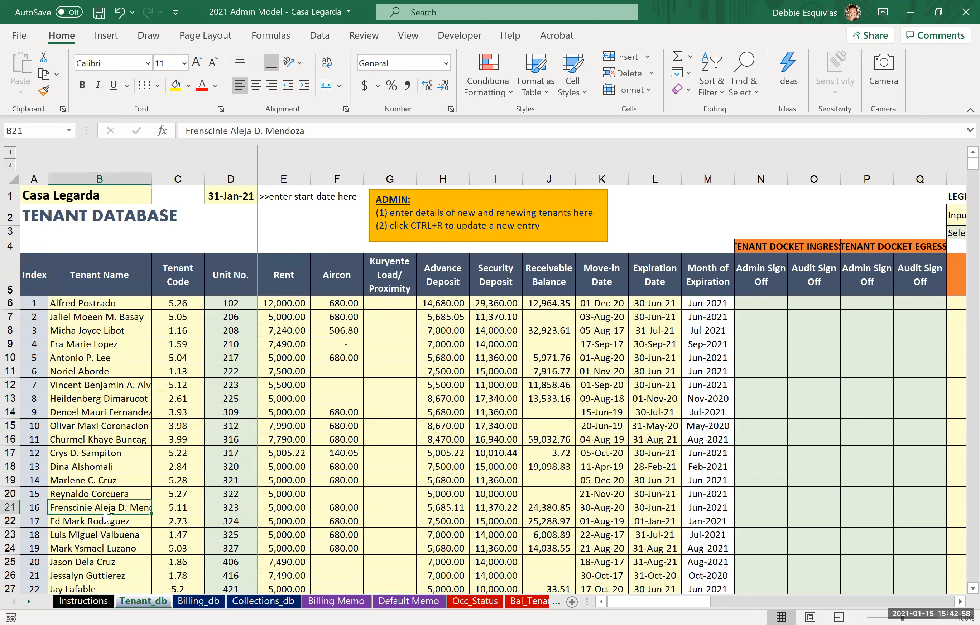
pyautogui.hotkey('ctrl', 'Down')
pyautogui.press('Down')
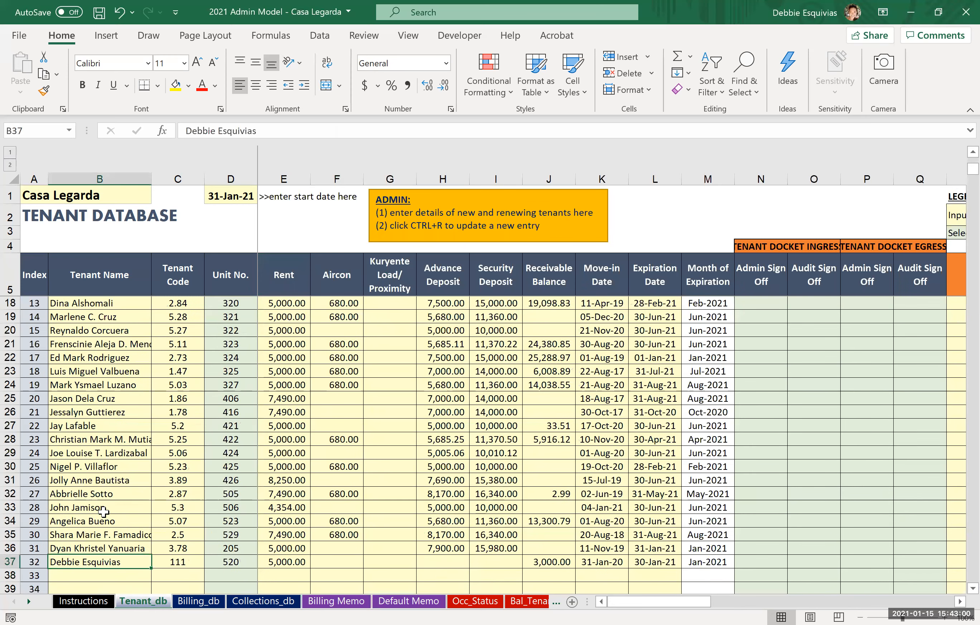
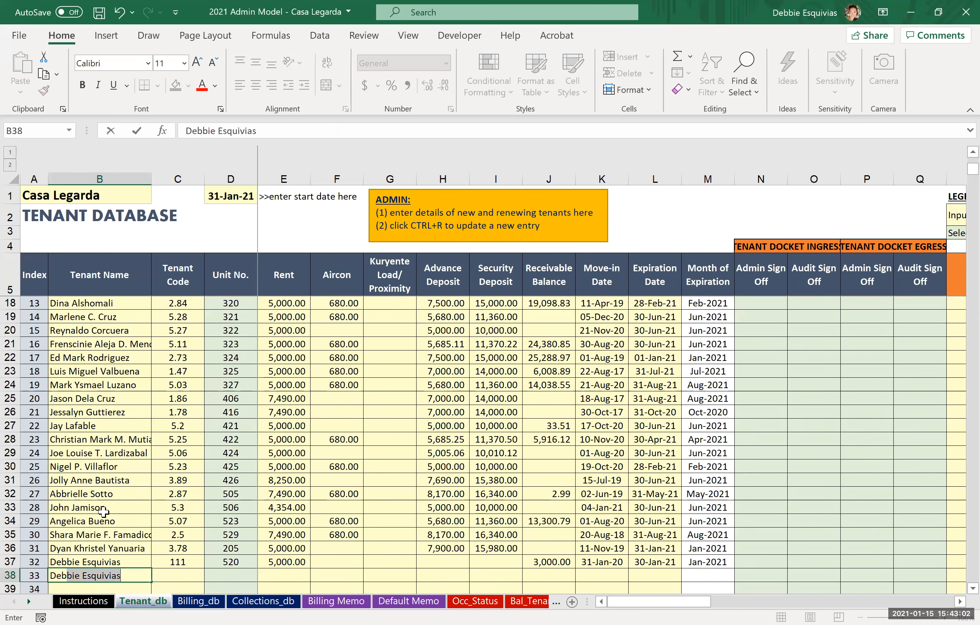
pyautogui.press('Return')
# Step: Enter the tenant's existing tenant code in the renewal row
pyautogui.press('Up')
pyautogui.press('Up')
pyautogui.press('Right')
pyautogui.press('Down')
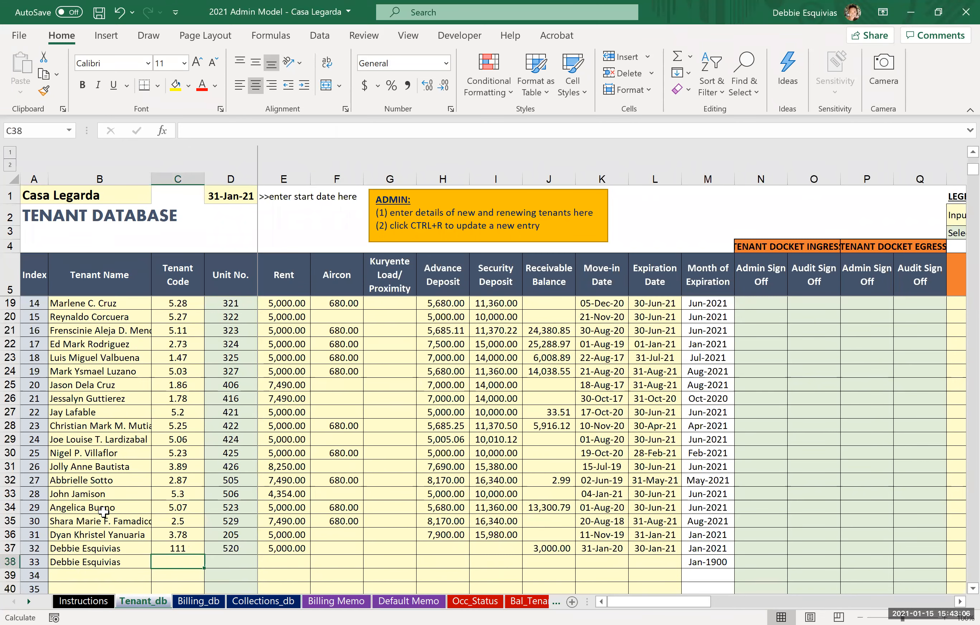
pyautogui.write('111')
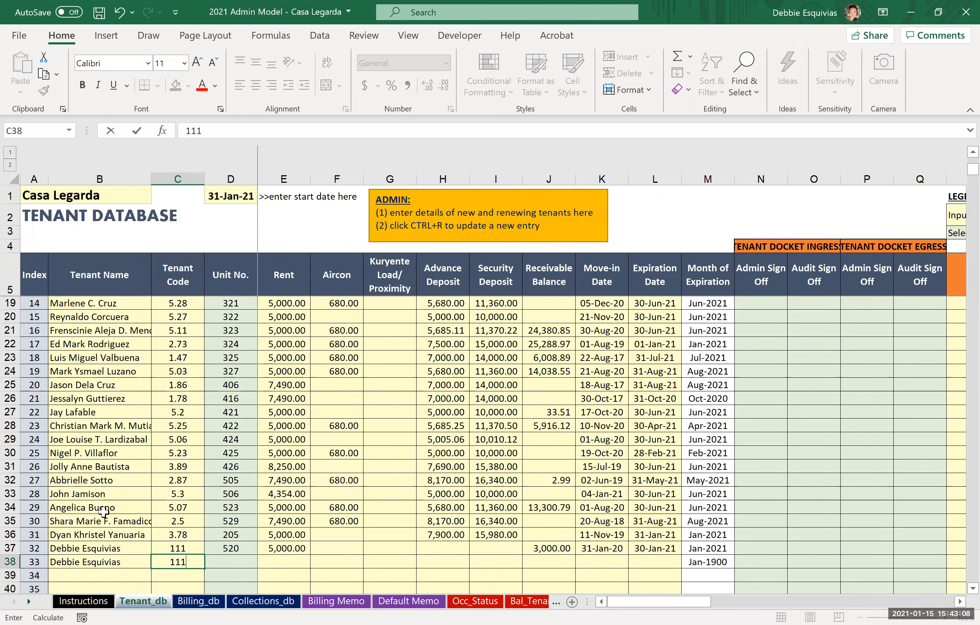
pyautogui.press('Tab')
# Step: Select unit 418 for the renewal entry and set its rent to 6000
pyautogui.hotkey('alt', 'Down')
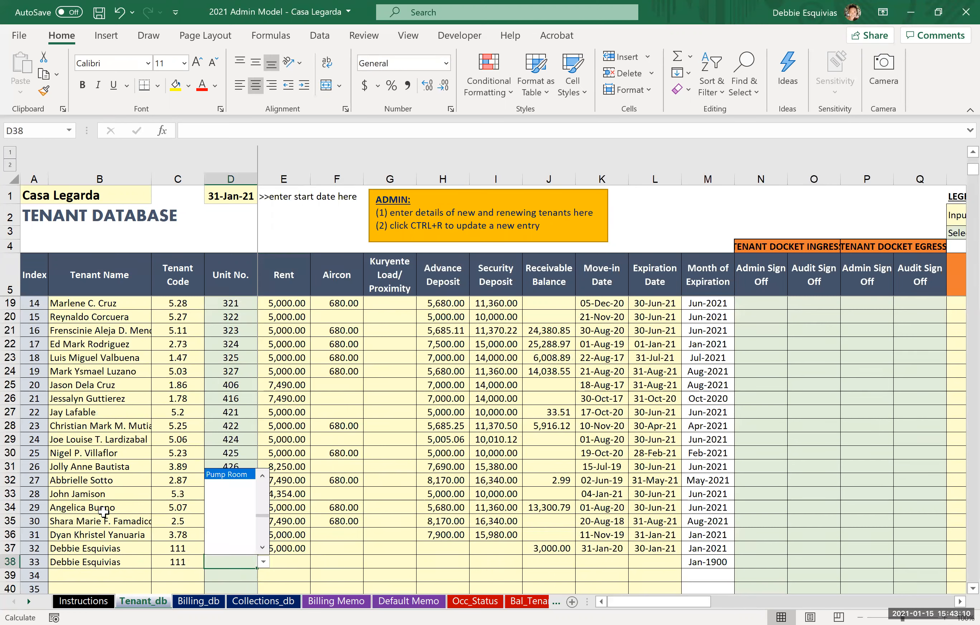
pyautogui.press('Up')
pyautogui.press('Up')
pyautogui.press('Up')
pyautogui.press('Up')
pyautogui.press('Up')
pyautogui.press('Up')
pyautogui.press('Up')
pyautogui.press('Up')
pyautogui.press('Up')
pyautogui.press('Up')
pyautogui.press('Up')
pyautogui.press('Up')
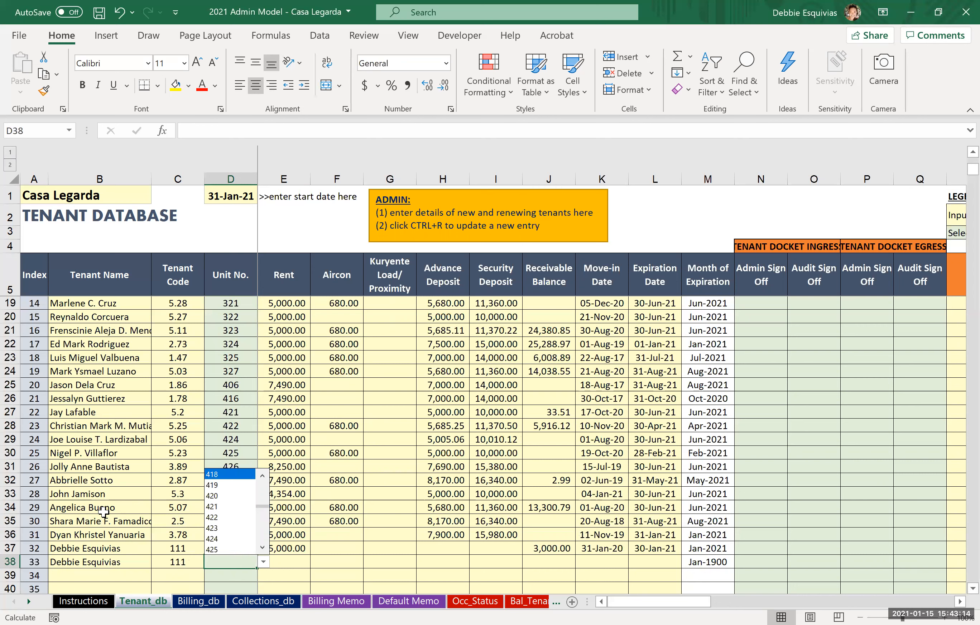
pyautogui.press('Return')
pyautogui.press('Tab')
pyautogui.write('6000')
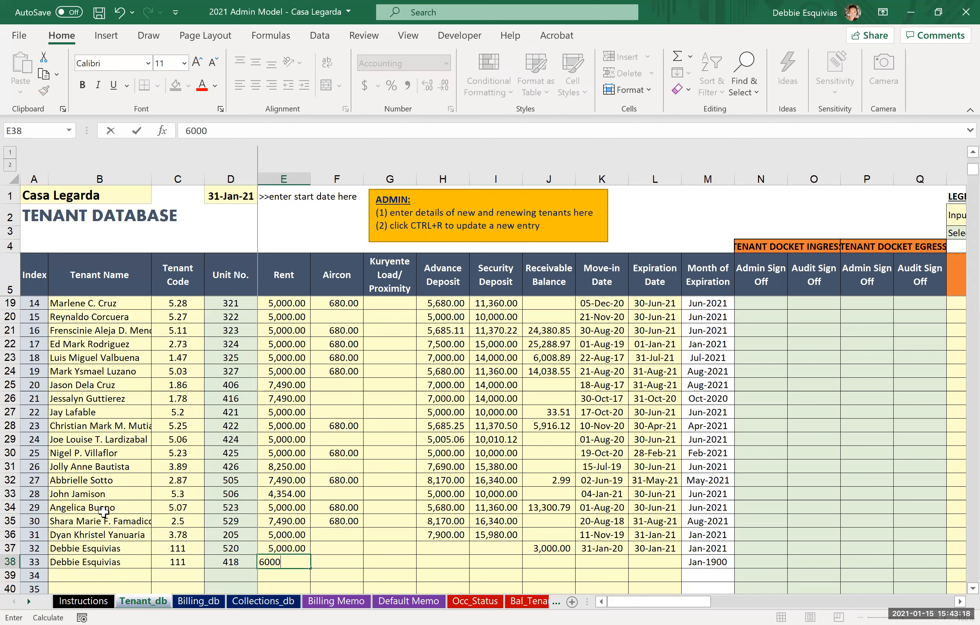
pyautogui.press('Tab')
pyautogui.press('Tab')
pyautogui.press('Tab')
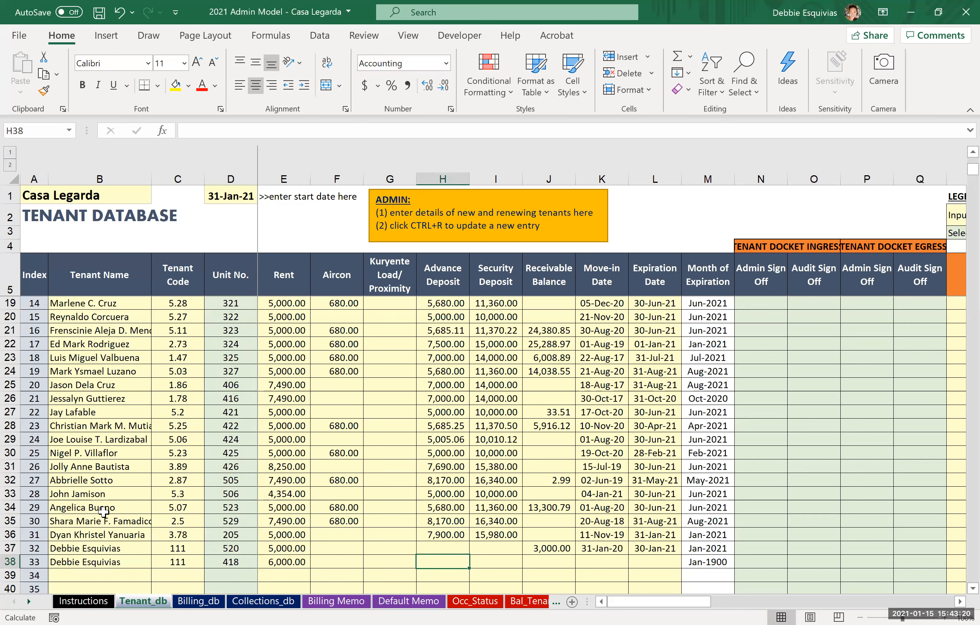
# Step: Enter 1/15/2021 as the renewal entry's move-in date
pyautogui.press('Tab')
pyautogui.press('Tab')
pyautogui.press('Tab')
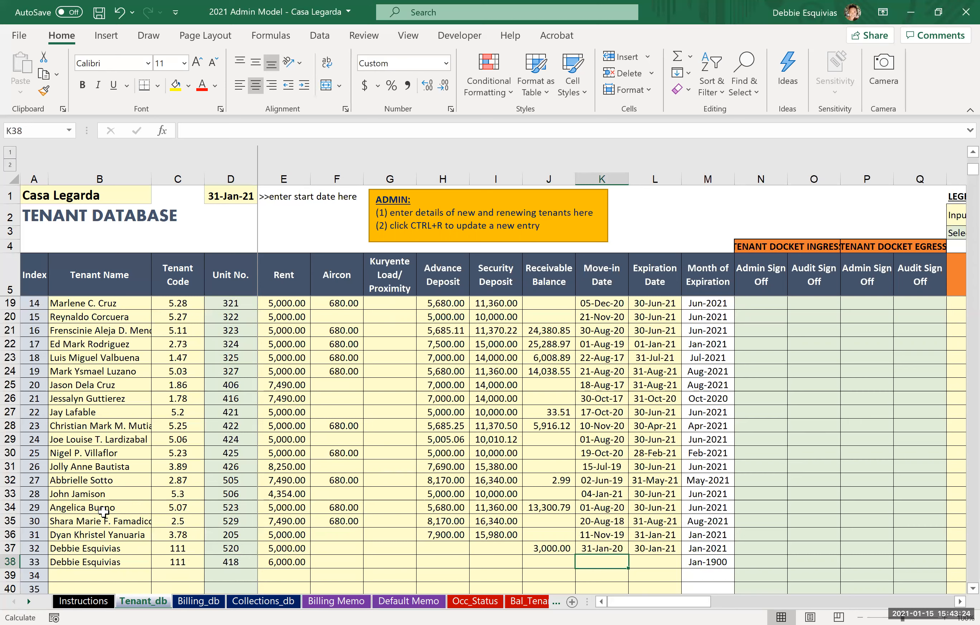
pyautogui.write('1/15/2021')
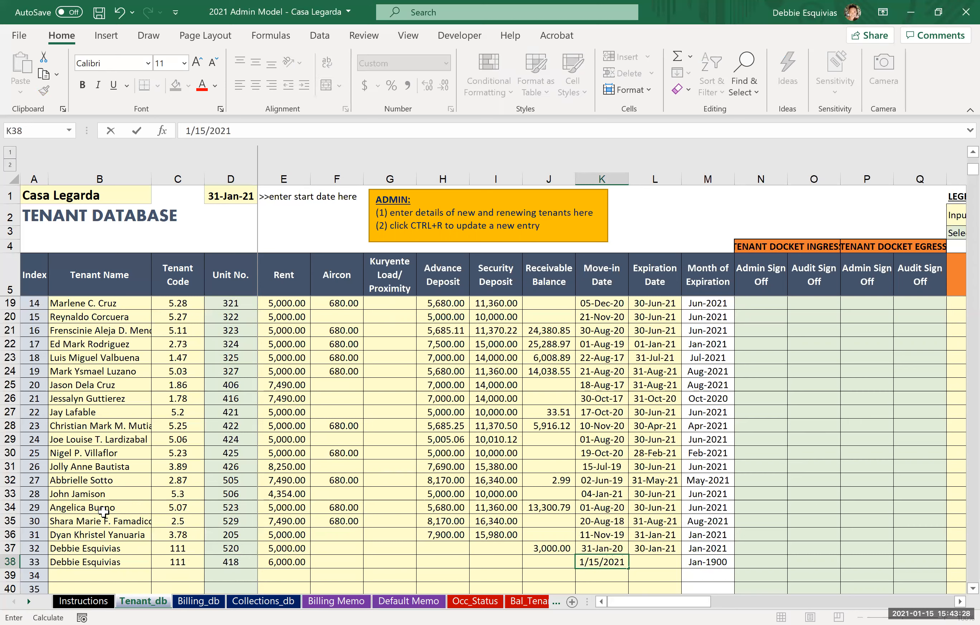
# Step: Enter 1/14/2022 as the renewal entry's expiration date
pyautogui.press('Tab')
pyautogui.write('1/')
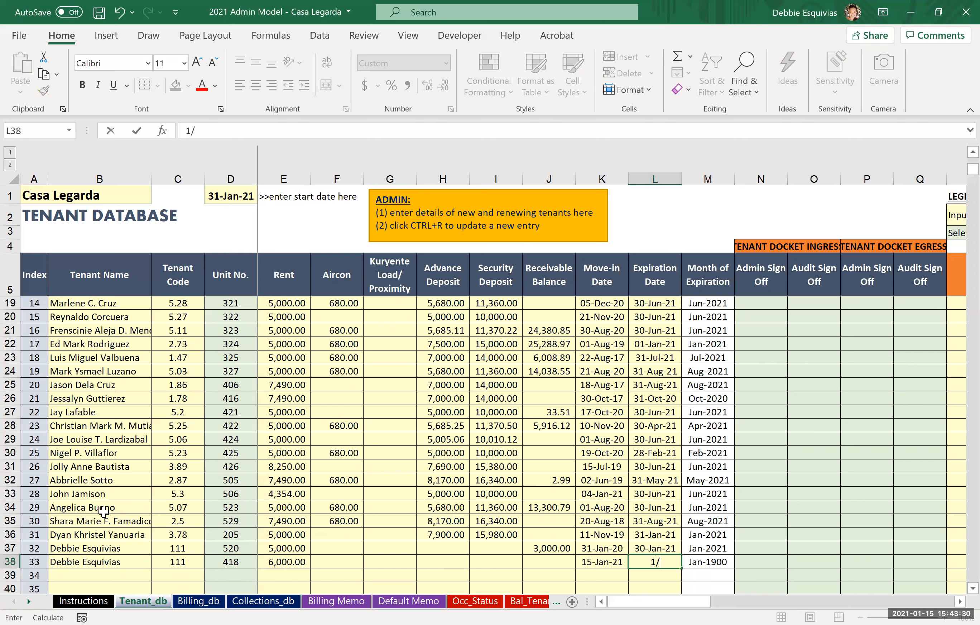
pyautogui.write('14/')
pyautogui.write('20')
pyautogui.write('22')
pyautogui.hotkey('ctrl', 'Return')
pyautogui.press('Left')
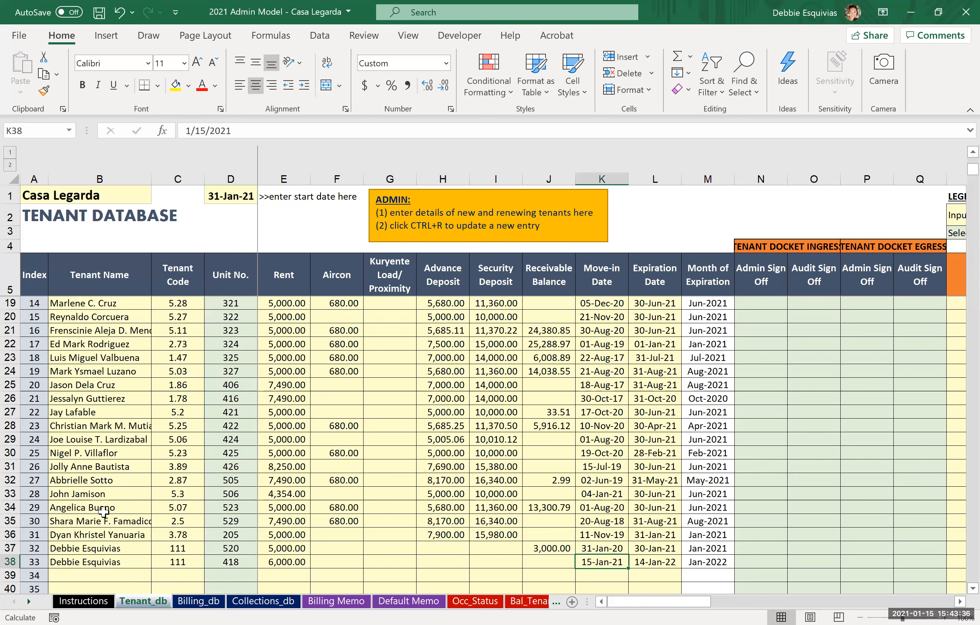
# Step: Compare the move-in and expiration dates of the tenant's original and renewal rows
pyautogui.press('Right')
pyautogui.press('Up')
pyautogui.press('Down')
pyautogui.press('Left')
pyautogui.press('Right')
pyautogui.press('Up')
pyautogui.press('Left')
pyautogui.press('Left')
pyautogui.press('Left')
pyautogui.press('Left')
pyautogui.press('Left')
pyautogui.press('Left')
pyautogui.press('Left')
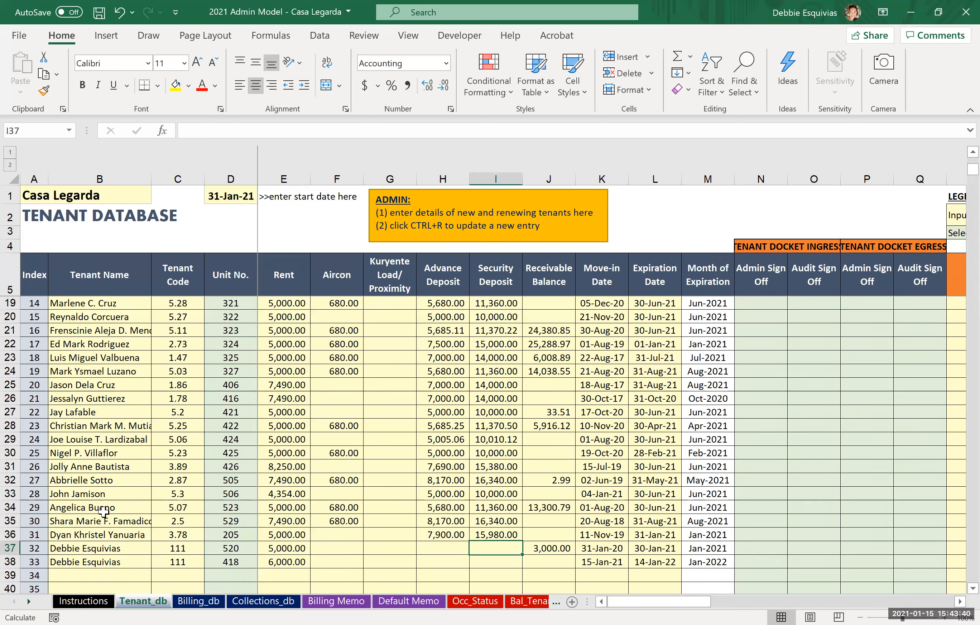
# Step: Enter an advance deposit of 6000 and a security deposit of 12,000 for the renewal entry
pyautogui.press('Down')
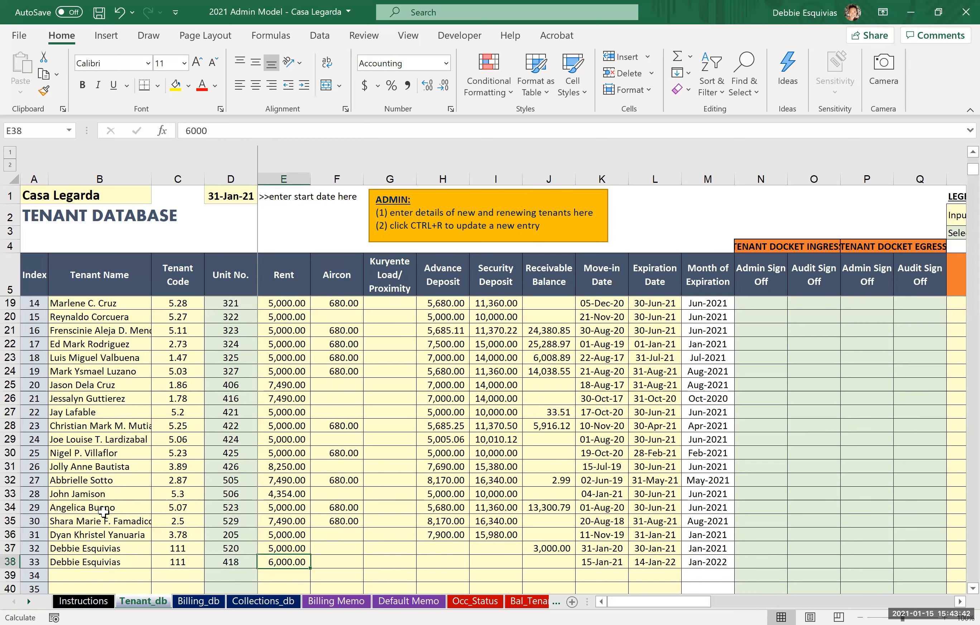
pyautogui.press('Right')
pyautogui.press('Right')
pyautogui.press('Right')
pyautogui.press('Right')
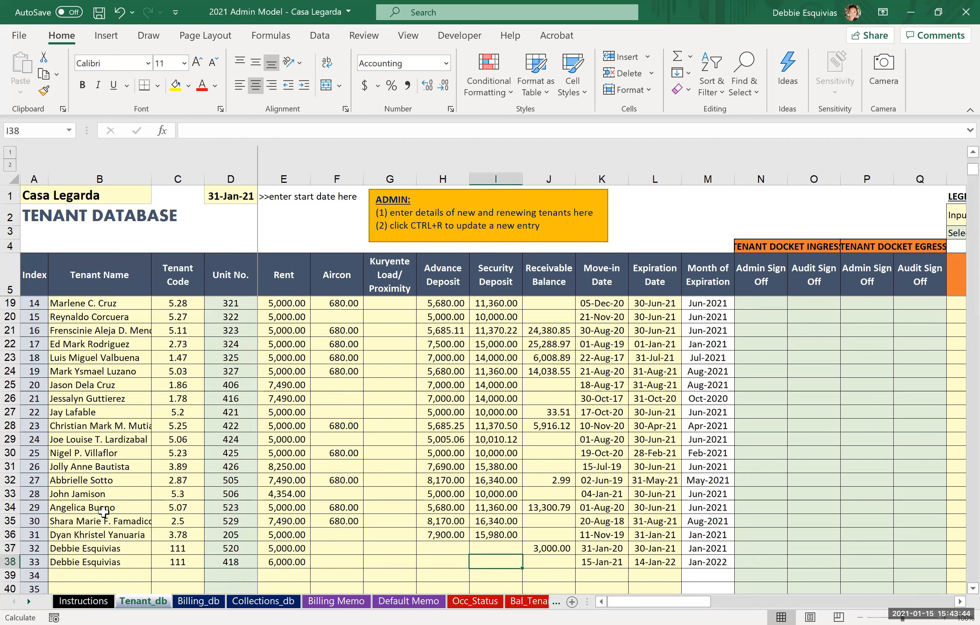
pyautogui.press('Left')
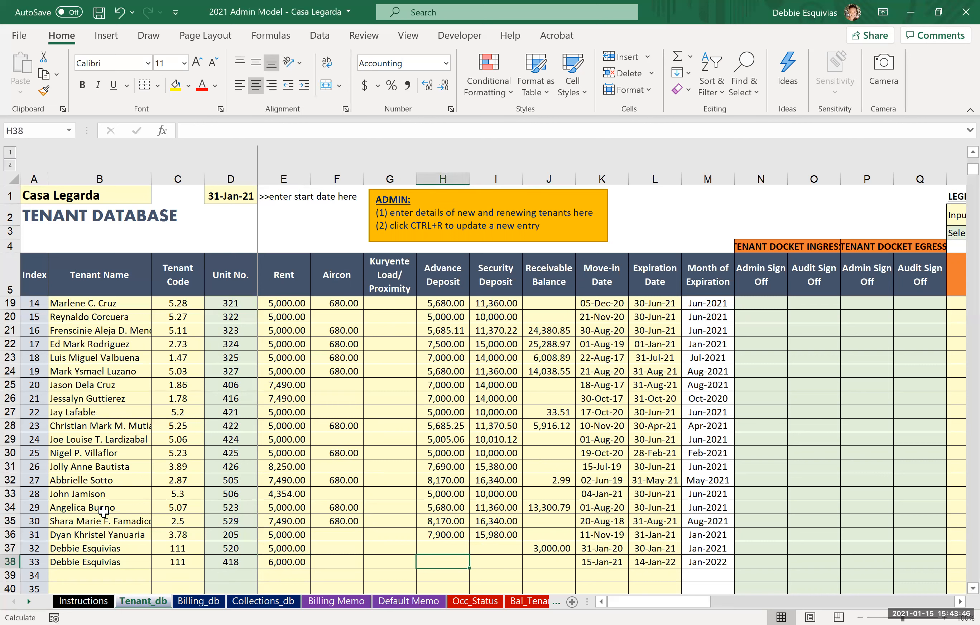
pyautogui.hotkey('ctrl', 'r')
pyautogui.write('6000')
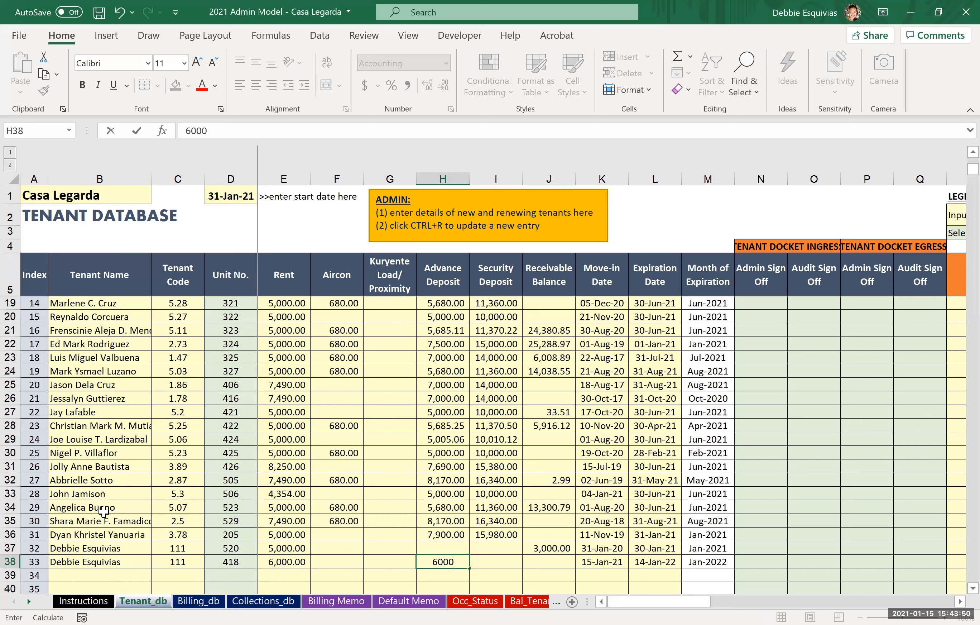
pyautogui.press('Tab')
pyautogui.write('12,000')
pyautogui.hotkey('ctrl', 'Return')
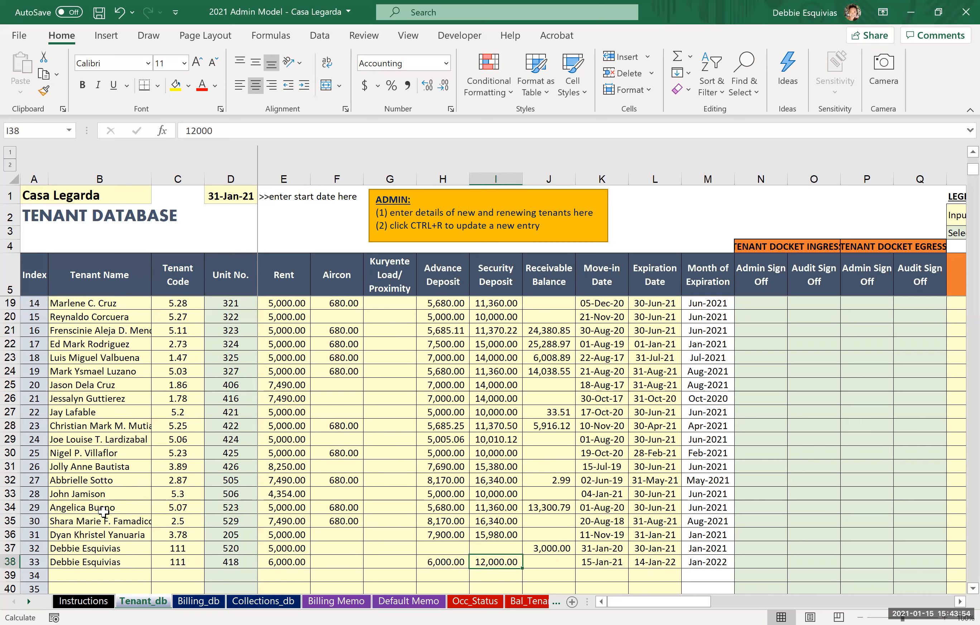
# Step: Leave the renewal row's receivable balance blank and update the tenant database with the new entry
pyautogui.press('Up')
pyautogui.press('Right')
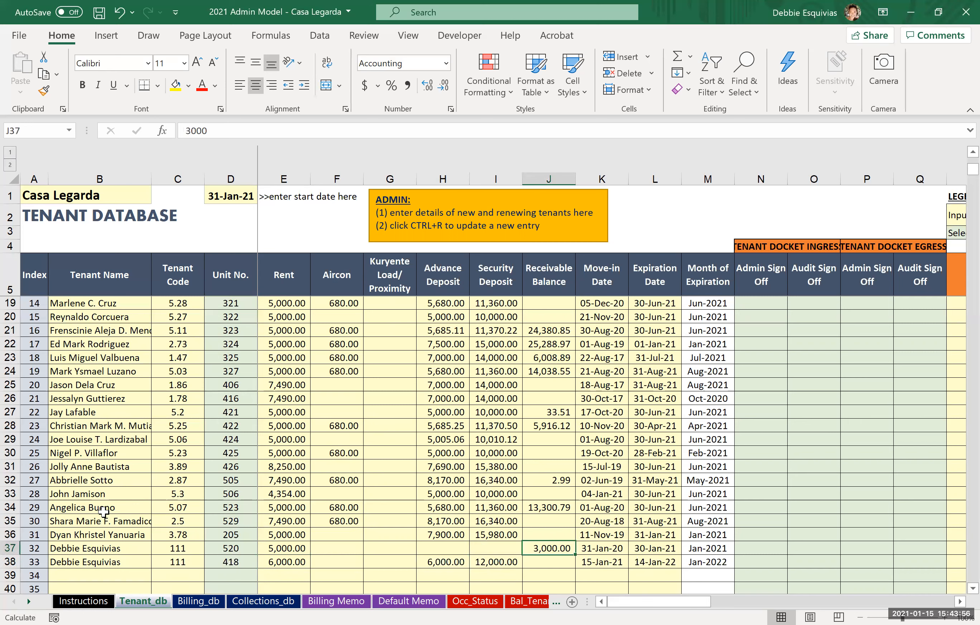
pyautogui.press('Down')
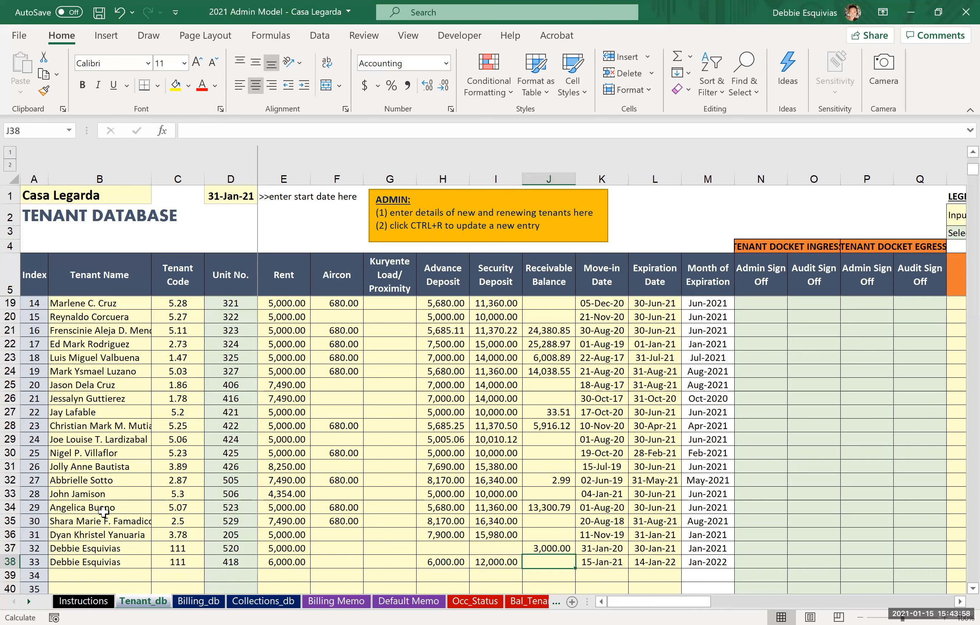
pyautogui.hotkey('ctrl', 'r')
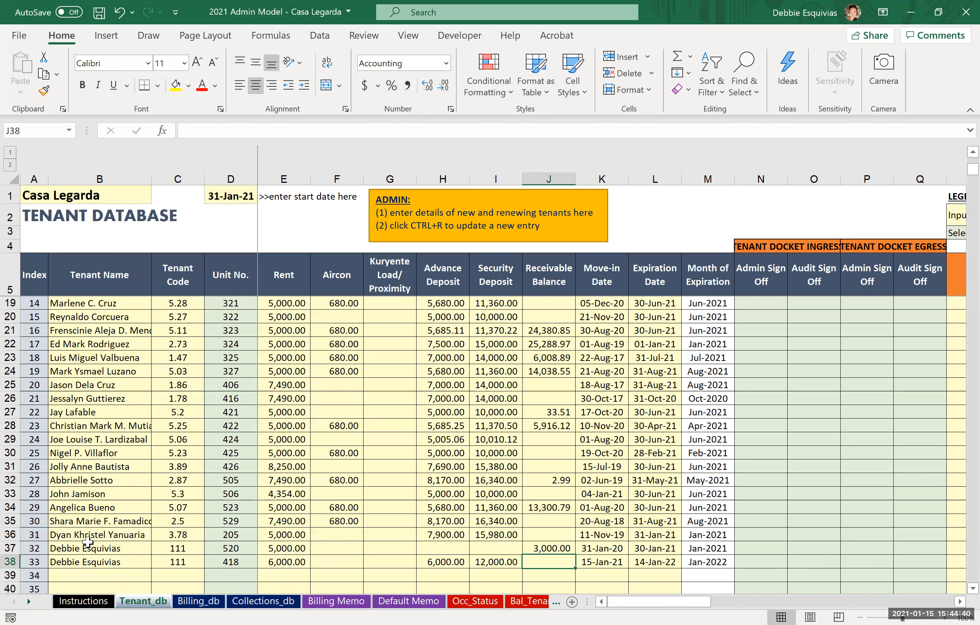
# Step: Compare the receivable balance cells of the tenant's original and renewal rows
pyautogui.click(157, 549)
pyautogui.press('Right')
pyautogui.press('Right')
pyautogui.press('Right')
pyautogui.press('Right')
pyautogui.press('Right')
pyautogui.press('Right')
pyautogui.press('Right')
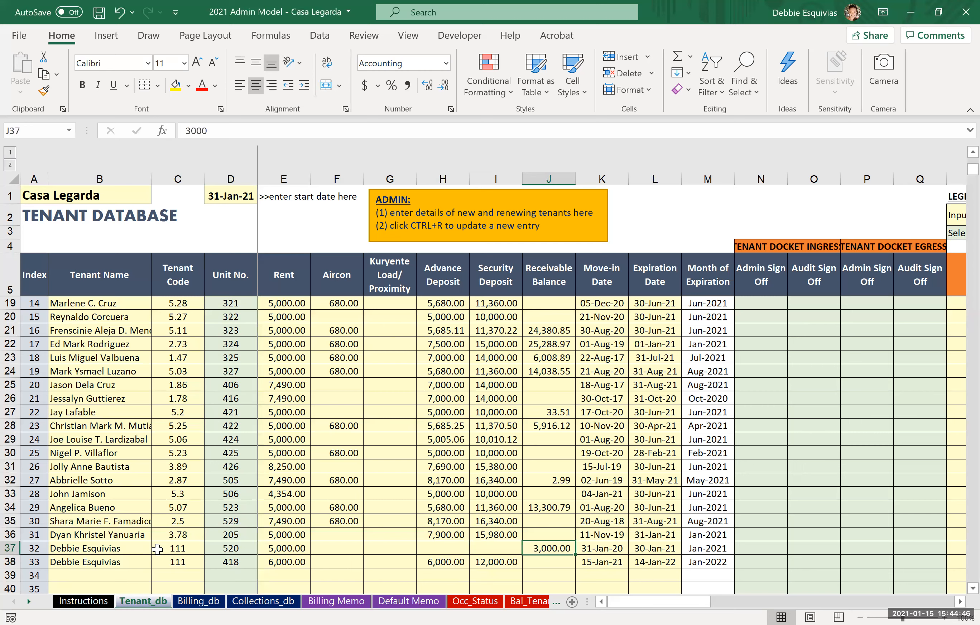
pyautogui.press('Left')
pyautogui.press('Left')
pyautogui.press('Down')
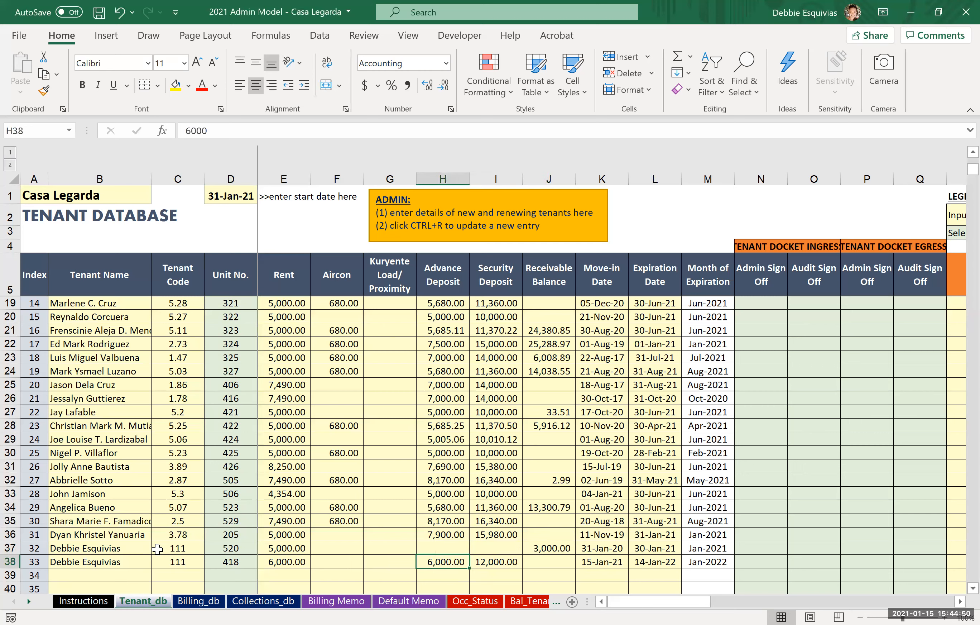
pyautogui.press('Right')
pyautogui.press('Right')
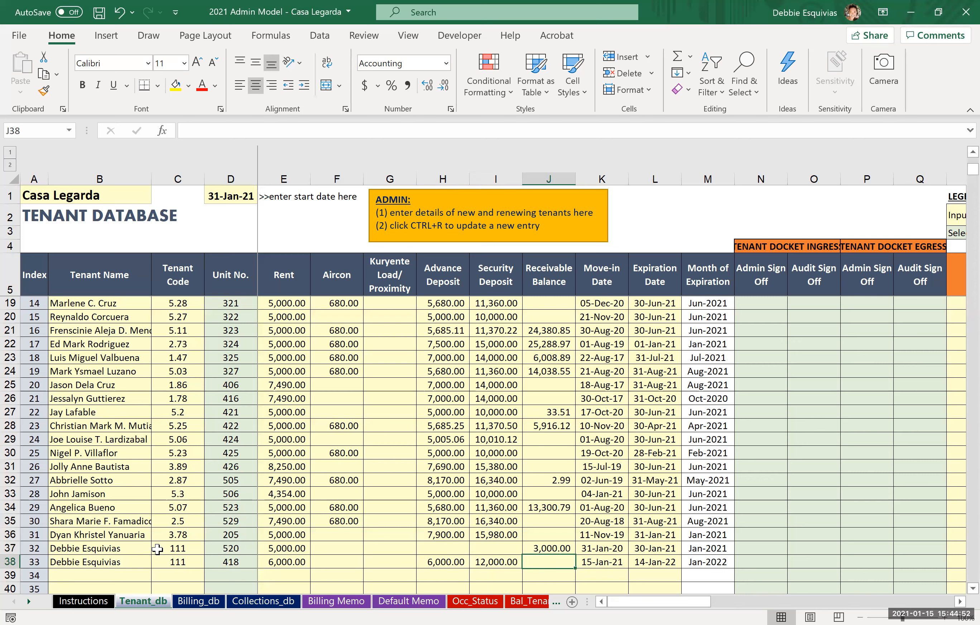
pyautogui.press('Up')
pyautogui.press('Down')
pyautogui.press('Up')
pyautogui.press('Down')
# Step: Review the advance deposit, security deposit and receivable balance cells across the tenant's original and renewal rows
pyautogui.press('Left')
pyautogui.press('Left')
pyautogui.press('Up')
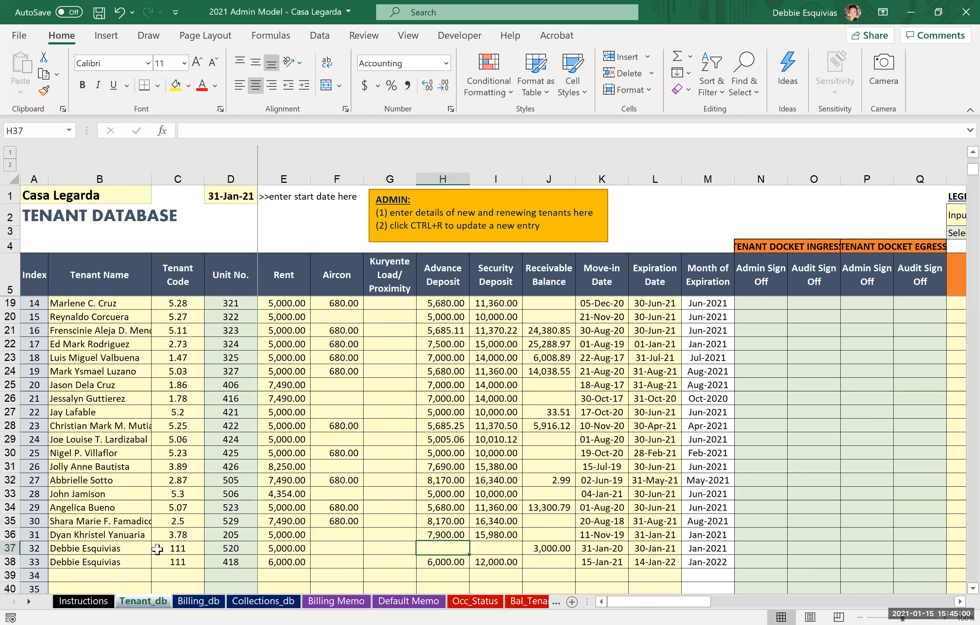
pyautogui.press('Right')
pyautogui.press('Right')
pyautogui.press('Left')
pyautogui.press('Down')
pyautogui.press('Right')
pyautogui.press('Right')
pyautogui.press('Left')
pyautogui.press('Left')
pyautogui.press('Right')
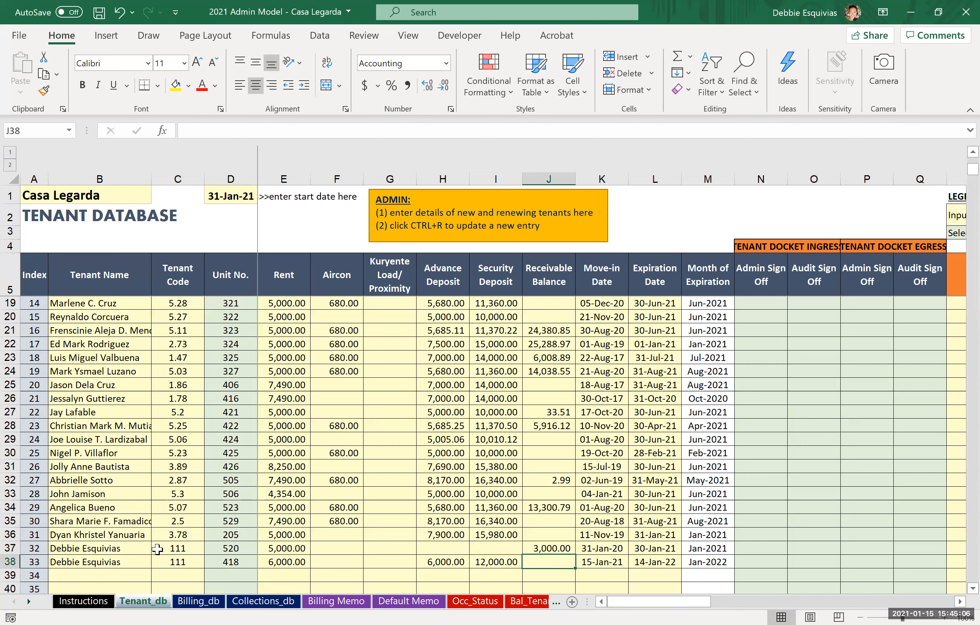
pyautogui.press('Left')
pyautogui.press('Left')
pyautogui.press('Left')
pyautogui.press('Right')
pyautogui.press('Right')
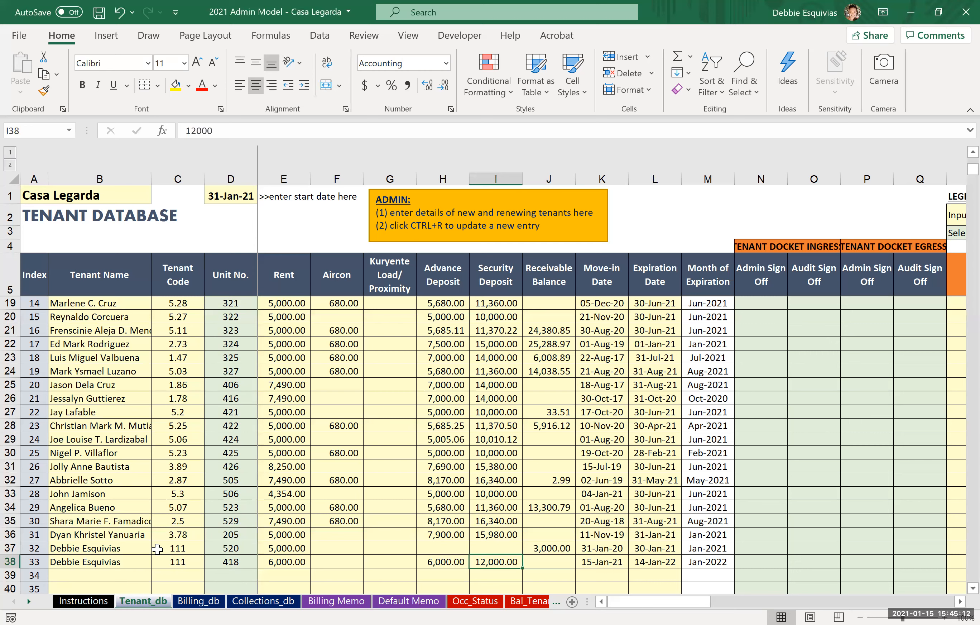
pyautogui.press('Left')
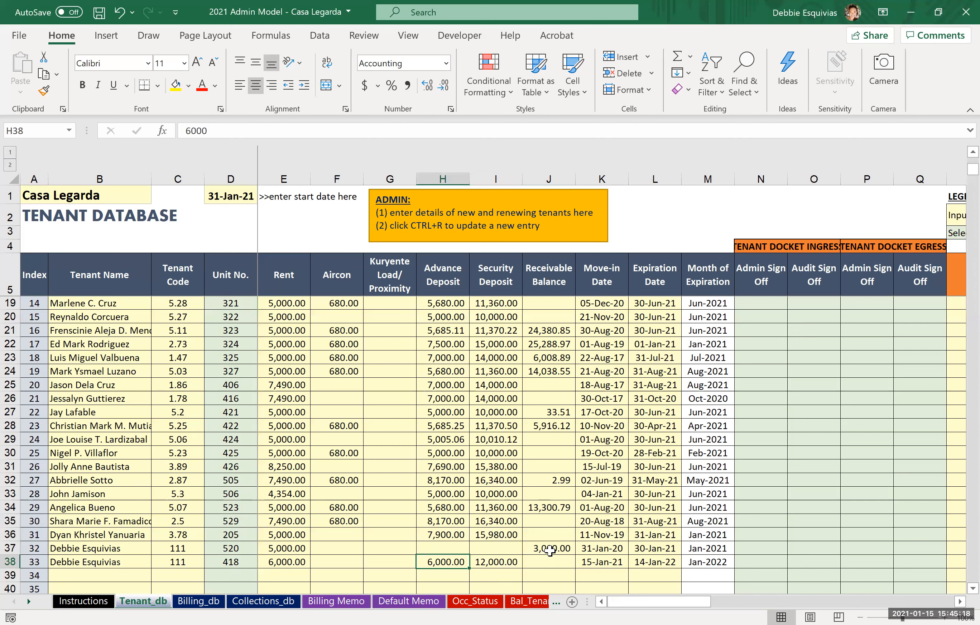
pyautogui.press('Up')
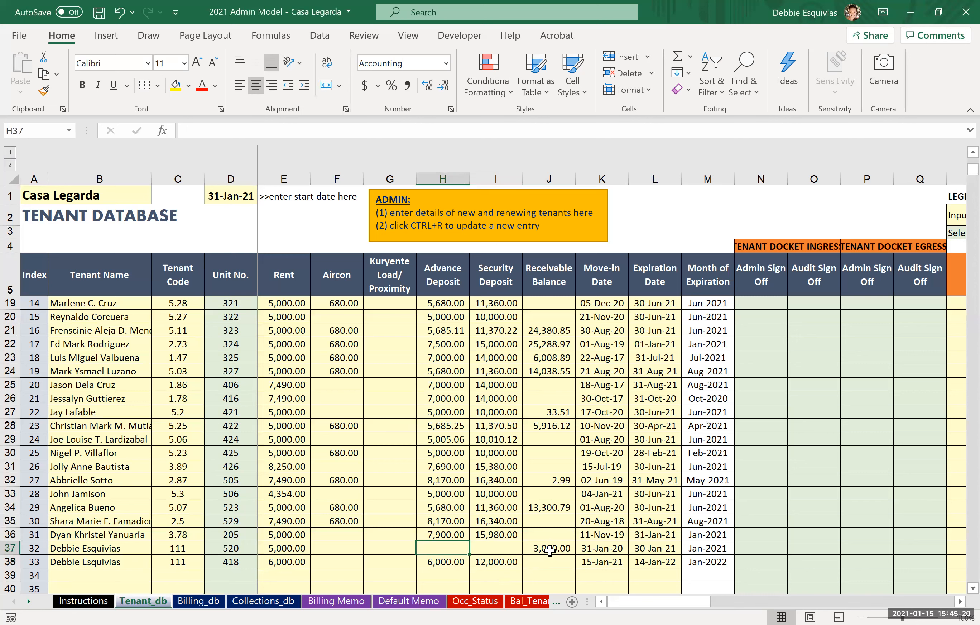
pyautogui.press('Down')
pyautogui.hotkey('shift', 'Right')
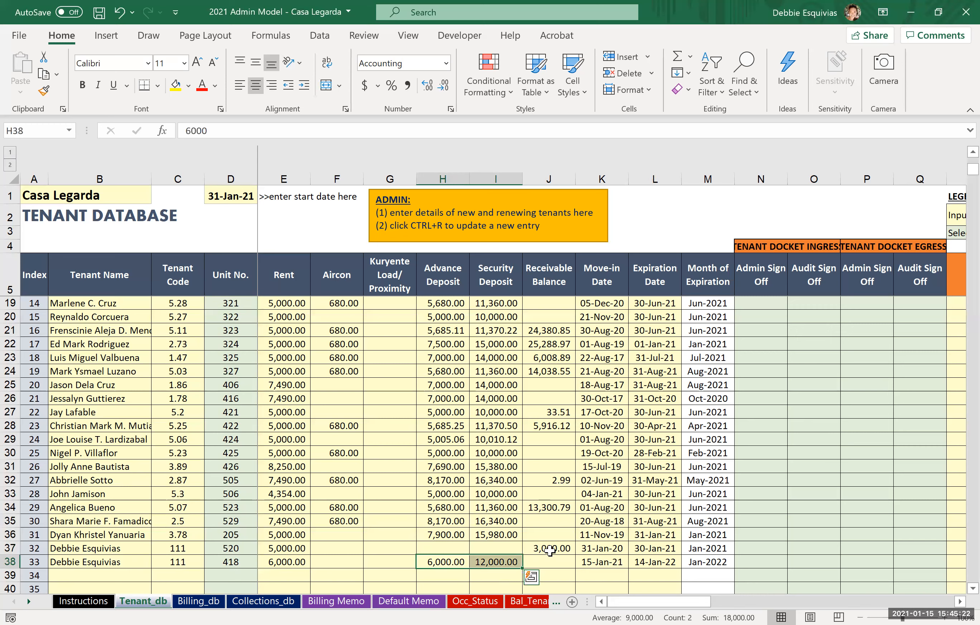
pyautogui.hotkey('ctrl', 'q')
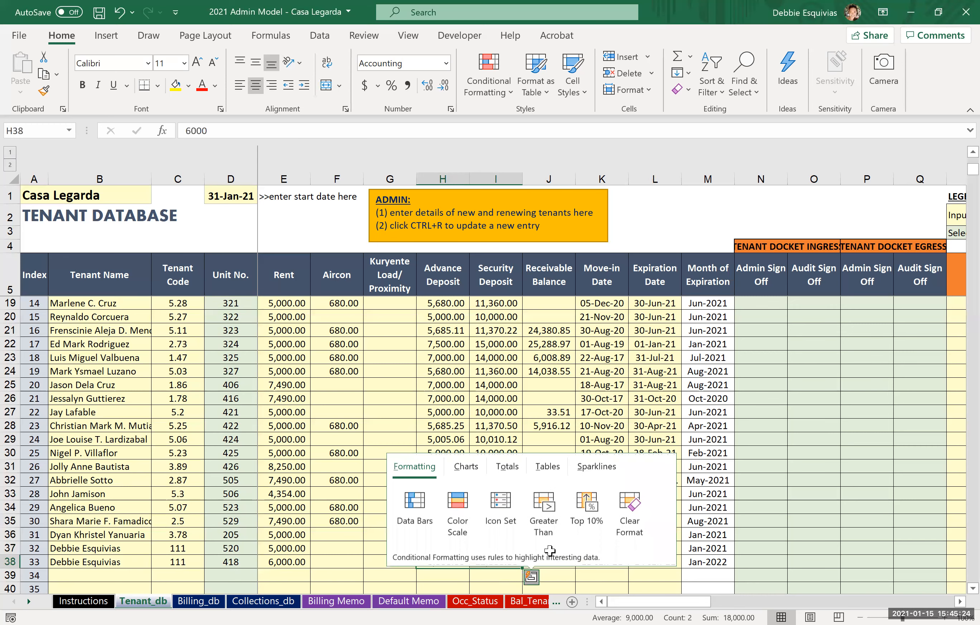
pyautogui.press('Escape')
# Step: Enter an advance deposit of 5000 and a security deposit of 10000 in the tenant's original row for unit 520
pyautogui.press('Up')
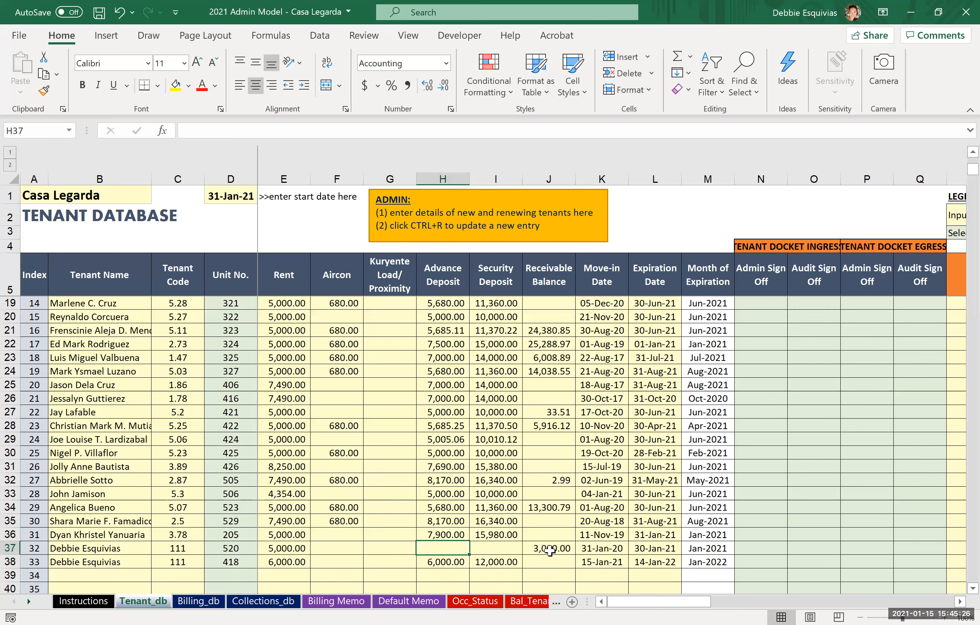
pyautogui.write('5000')
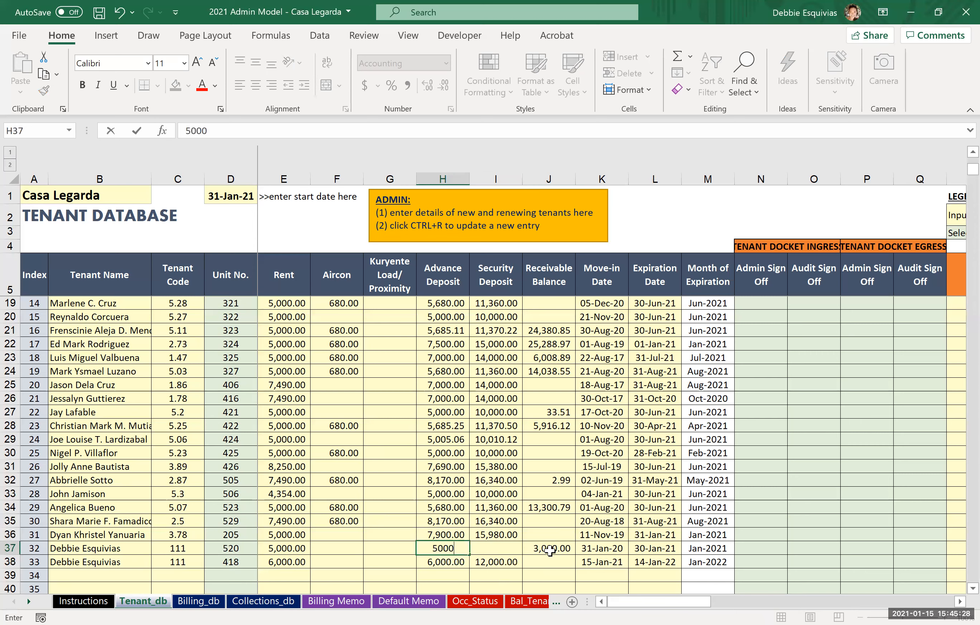
pyautogui.press('Tab')
pyautogui.write('10000')
pyautogui.press('Return')
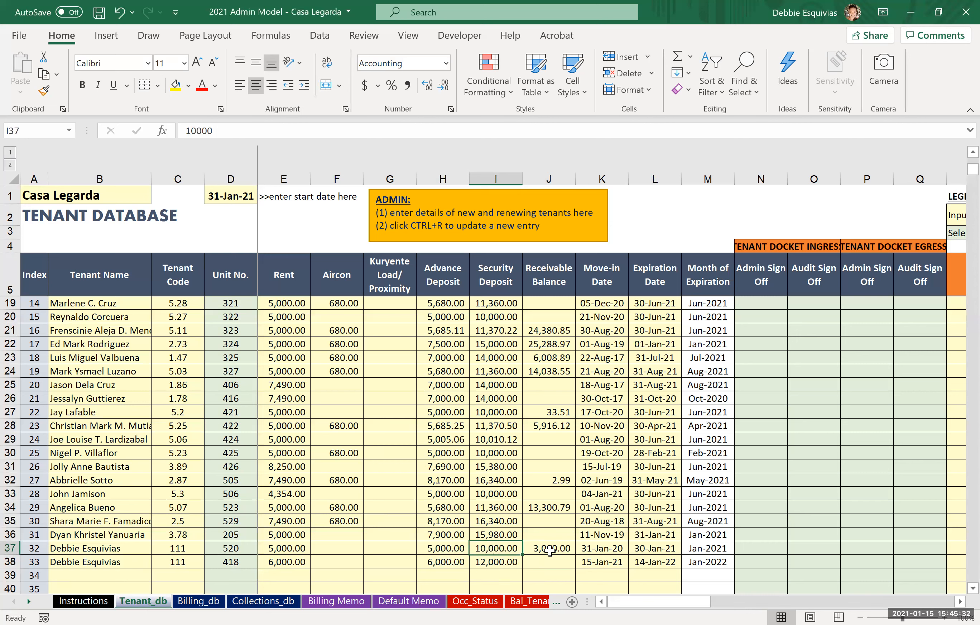
# Step: Change the renewal row's advance deposit to 1000 and its security deposit to 2000
pyautogui.press('Right')
pyautogui.press('Right')
pyautogui.press('Right')
pyautogui.press('Right')
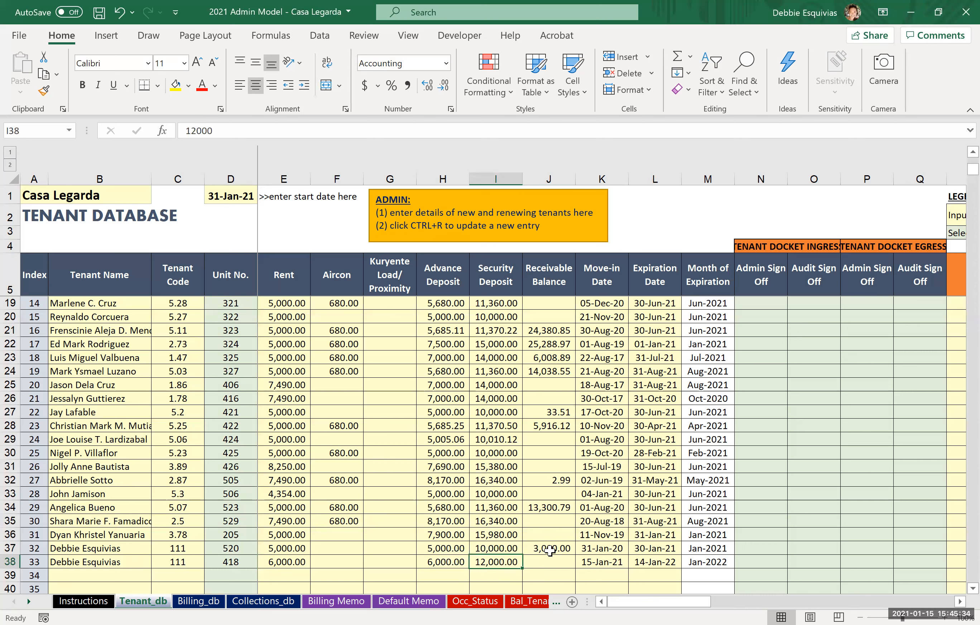
pyautogui.press('Left')
pyautogui.write('1000')
pyautogui.press('Right')
pyautogui.write('2')
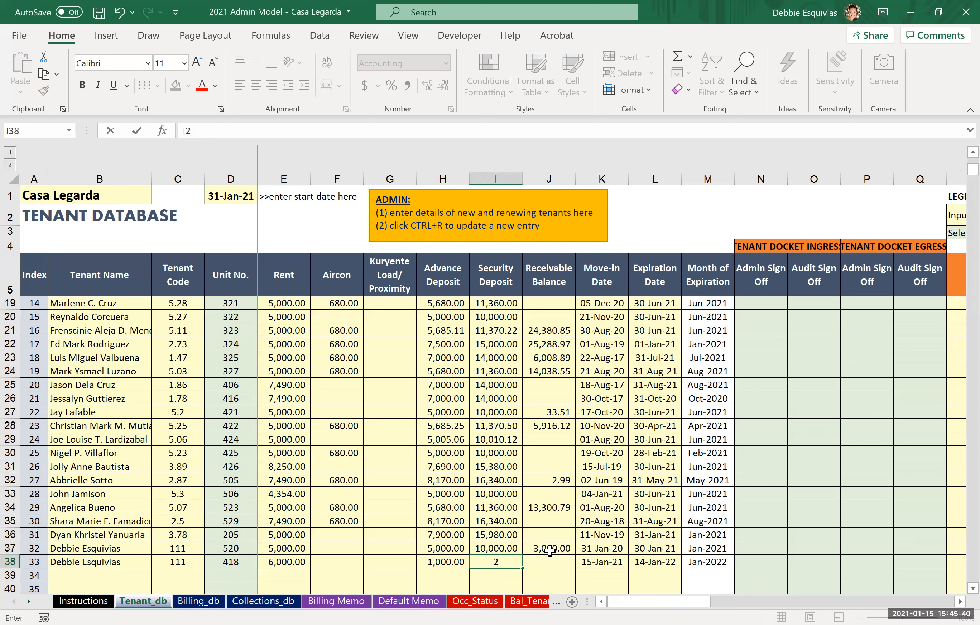
pyautogui.write('000')
pyautogui.hotkey('ctrl', 'Return')
# Step: Examine the advance deposit and security deposit cells of the renewal row for unit 418
pyautogui.press('Left')
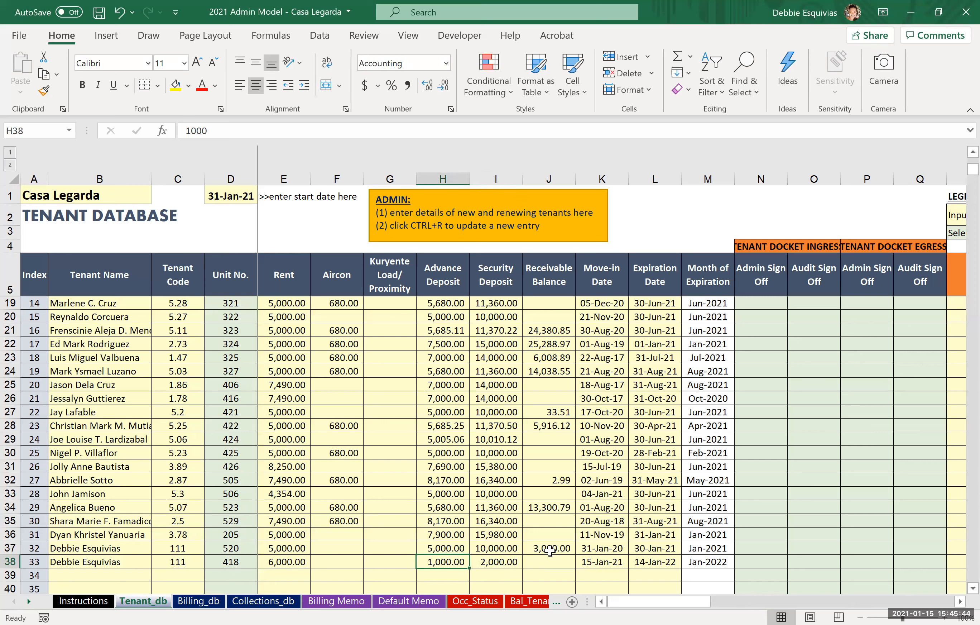
pyautogui.press('Right')
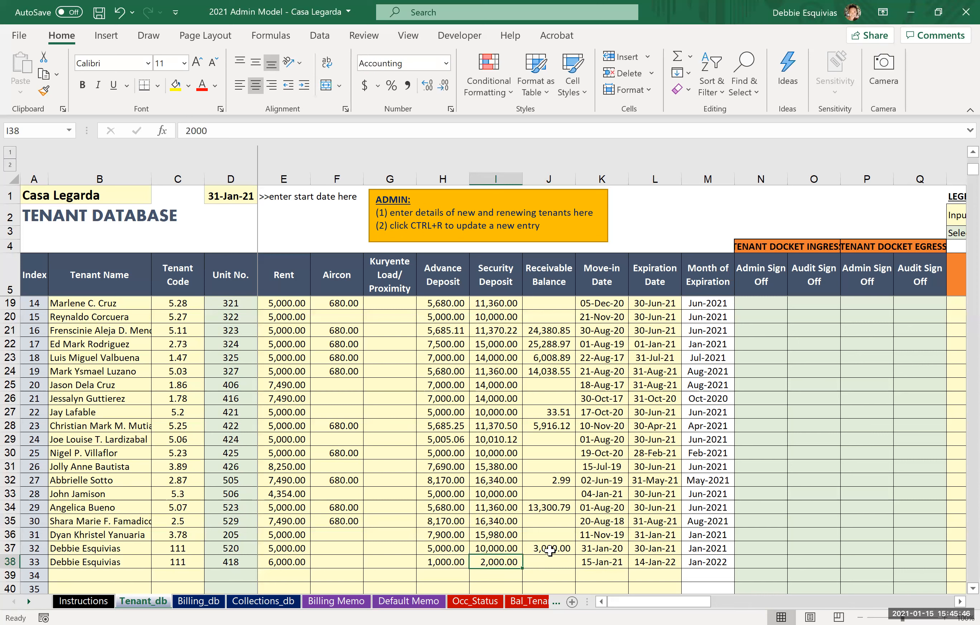
pyautogui.press('Left')
pyautogui.press('Right')
pyautogui.press('Left')
pyautogui.hotkey('shift', 'Right')
pyautogui.press('Left')
pyautogui.press('Right')
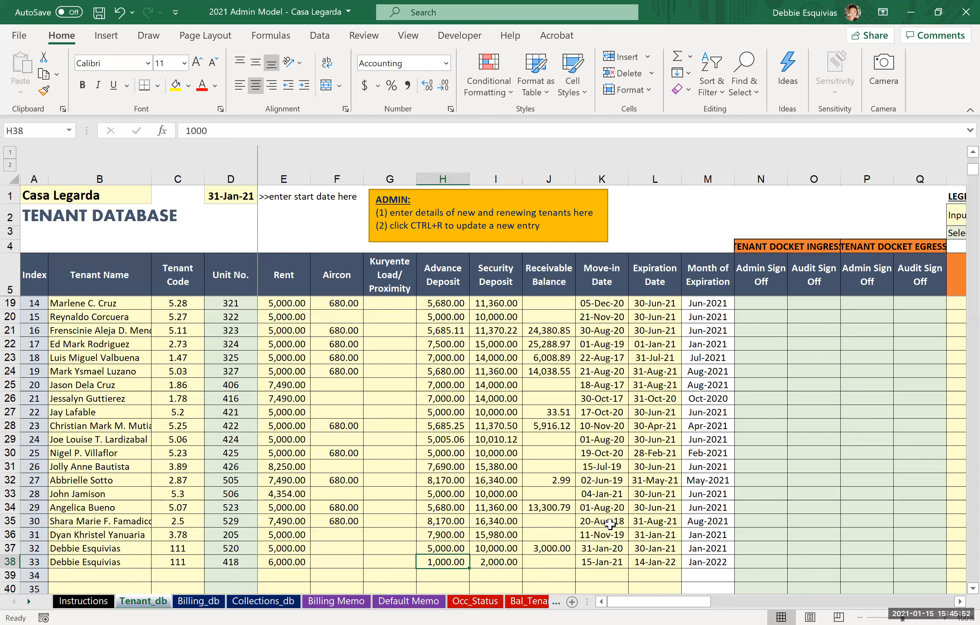
# Step: Set the renewal row's advance deposit to 6000 and its security deposit to 12000
pyautogui.write('6000')
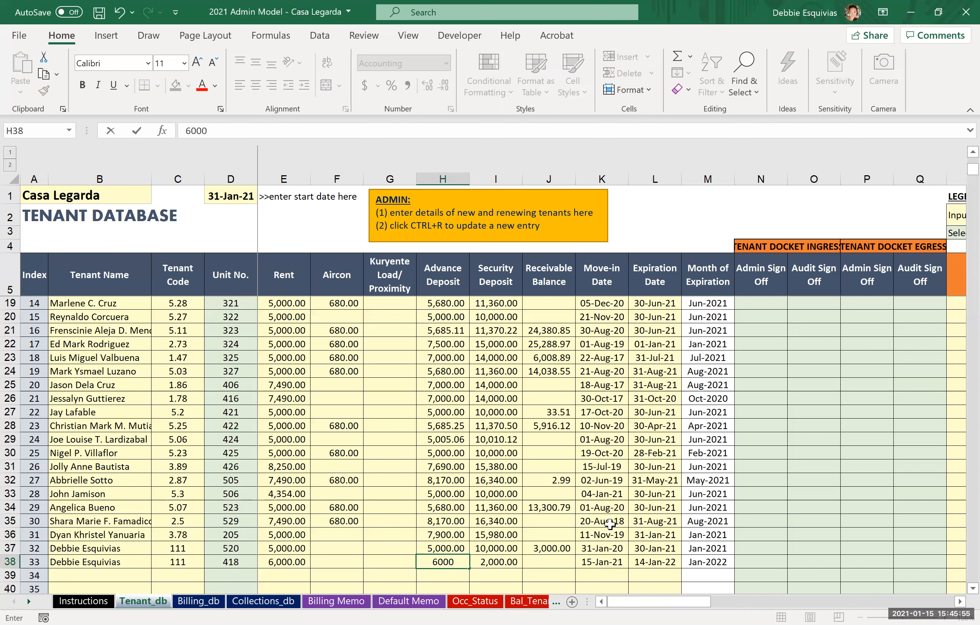
pyautogui.press('Tab')
pyautogui.write('12000')
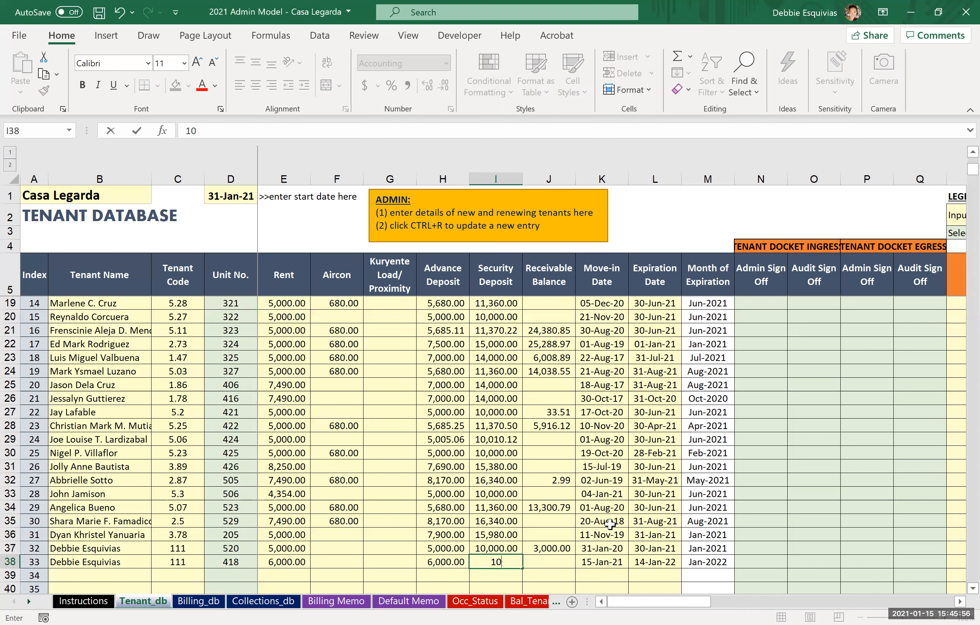
pyautogui.press('Return')
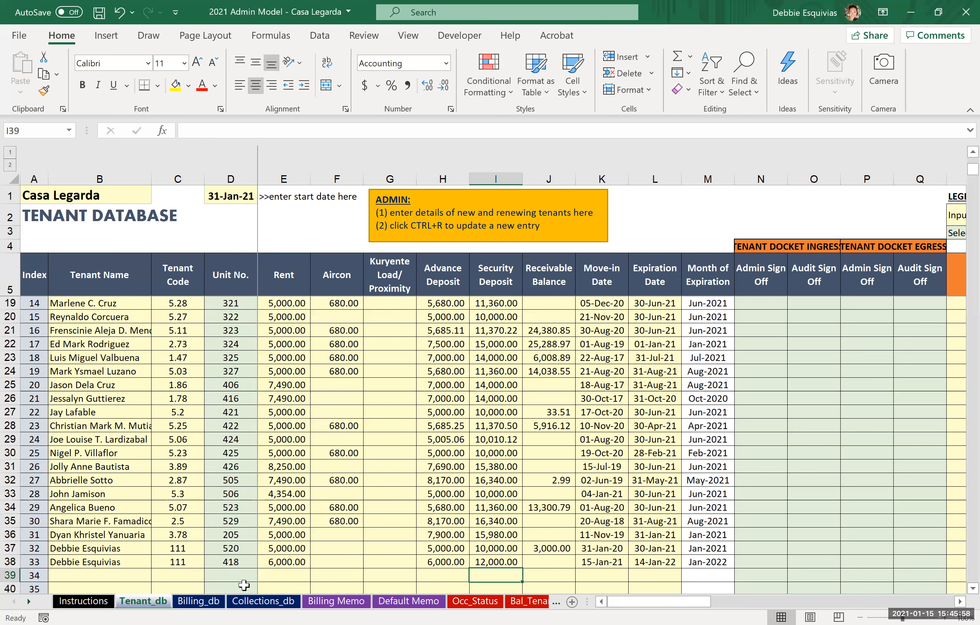
# Step: Start a new Billing_db entry dated 1/16/2021 in row 42 and choose the renewing tenant's name from the list
pyautogui.hotkey('ctrl', 'pagedown')
pyautogui.press('Down')
pyautogui.write('1/')
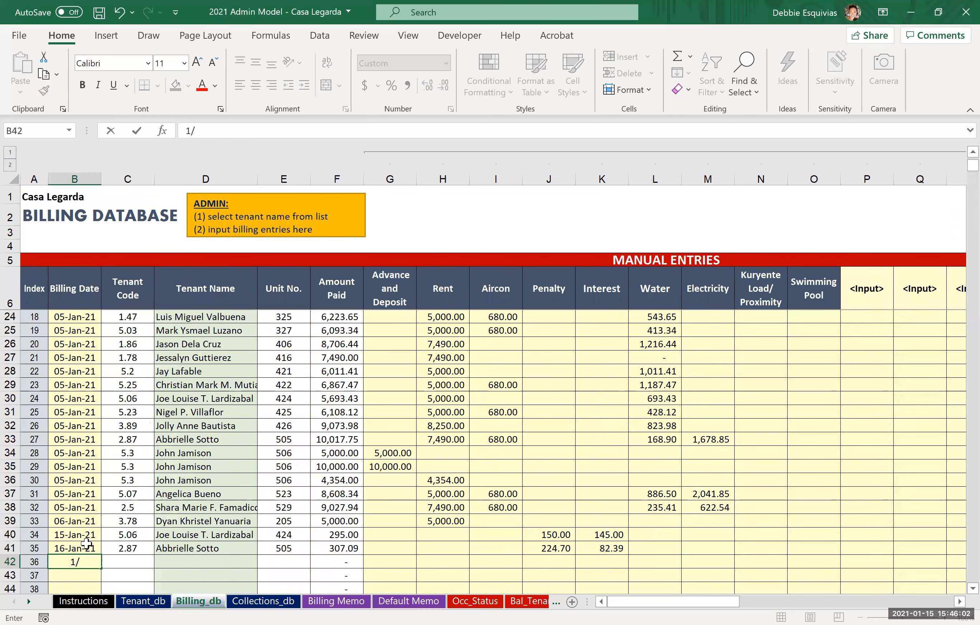
pyautogui.write('16/2021')
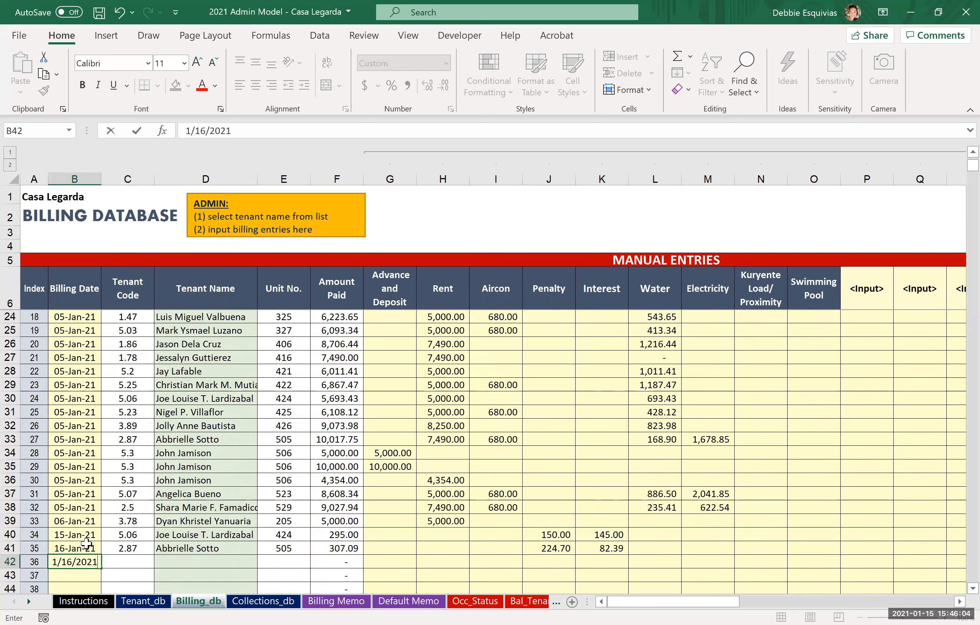
pyautogui.press('Tab')
pyautogui.press('Tab')
pyautogui.hotkey('alt', 'Down')
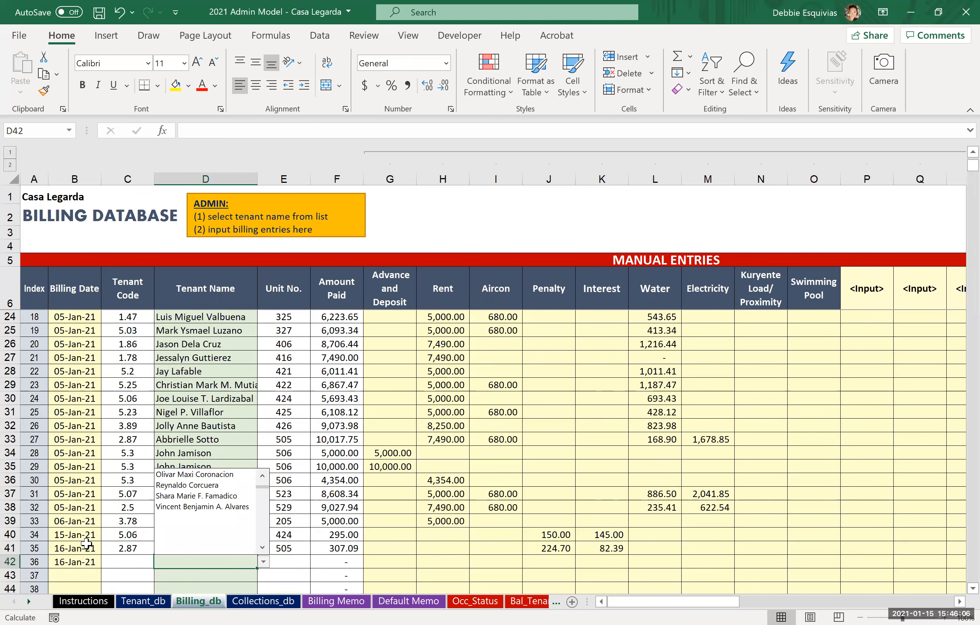
pyautogui.press('Up')
pyautogui.press('Up')
pyautogui.press('Up')
pyautogui.press('Up')
pyautogui.press('Up')
pyautogui.press('Up')
pyautogui.press('Up')
pyautogui.press('Up')
pyautogui.press('Up')
pyautogui.press('Up')
pyautogui.press('Up')
pyautogui.press('Up')
pyautogui.press('Up')
pyautogui.press('Up')
pyautogui.press('Up')
pyautogui.press('Up')
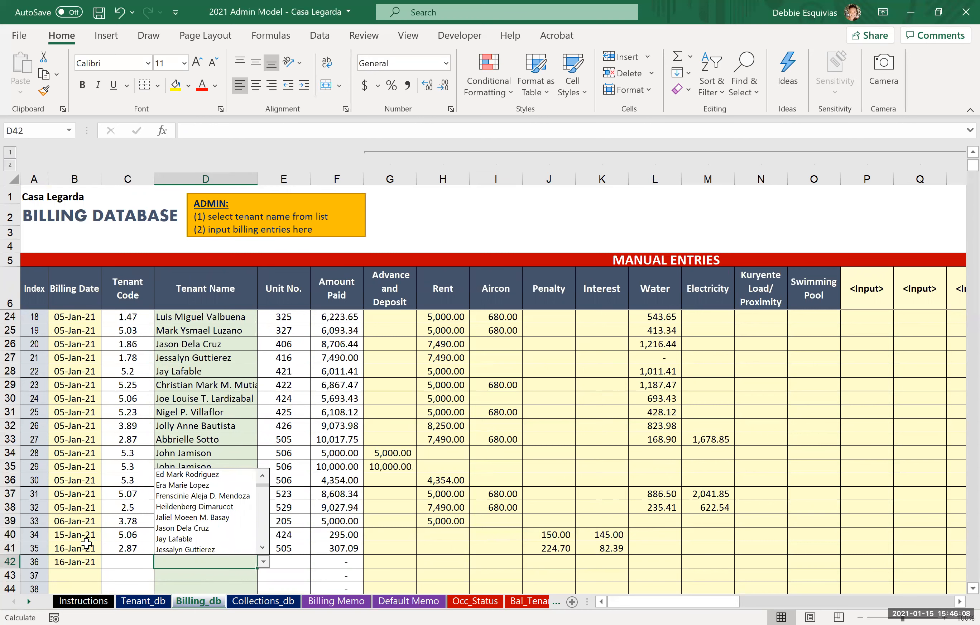
pyautogui.press('Return')
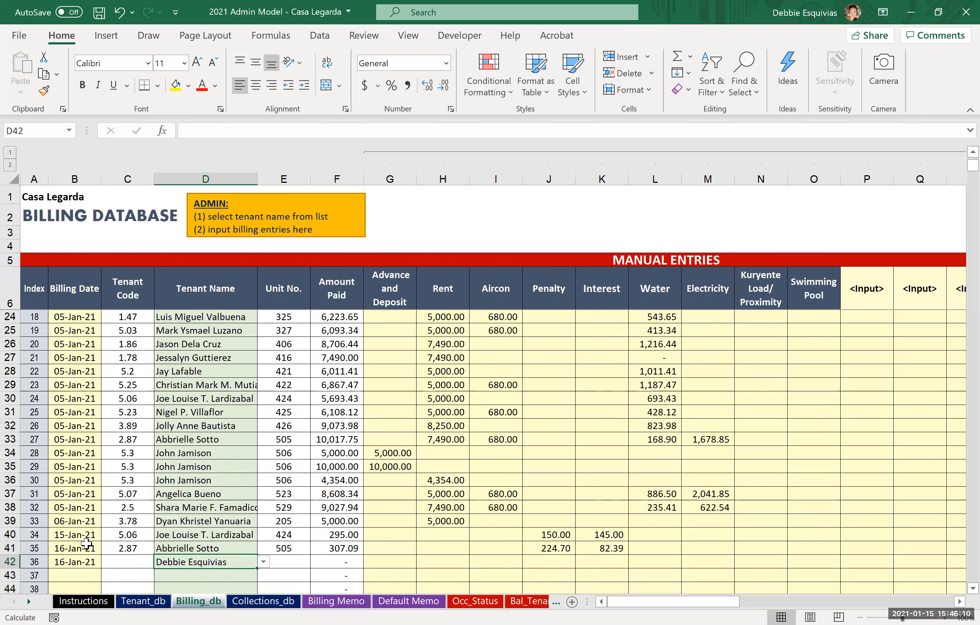
# Step: Bill the tenant 3000 as Advance and Deposit in the new billing entry
pyautogui.press('Tab')
pyautogui.press('Tab')
pyautogui.press('Tab')
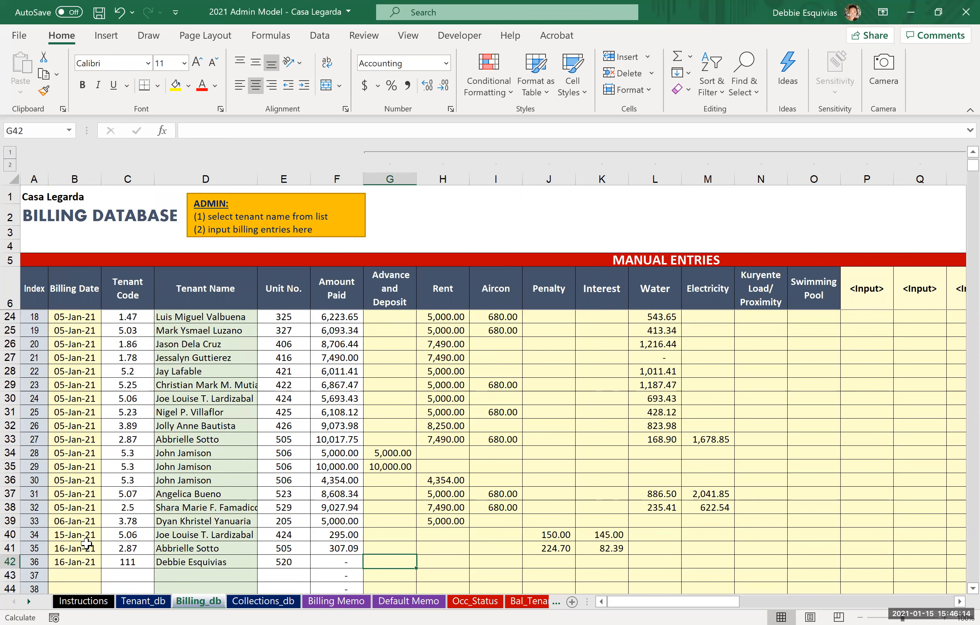
pyautogui.write('1')
pyautogui.press('BackSpace')
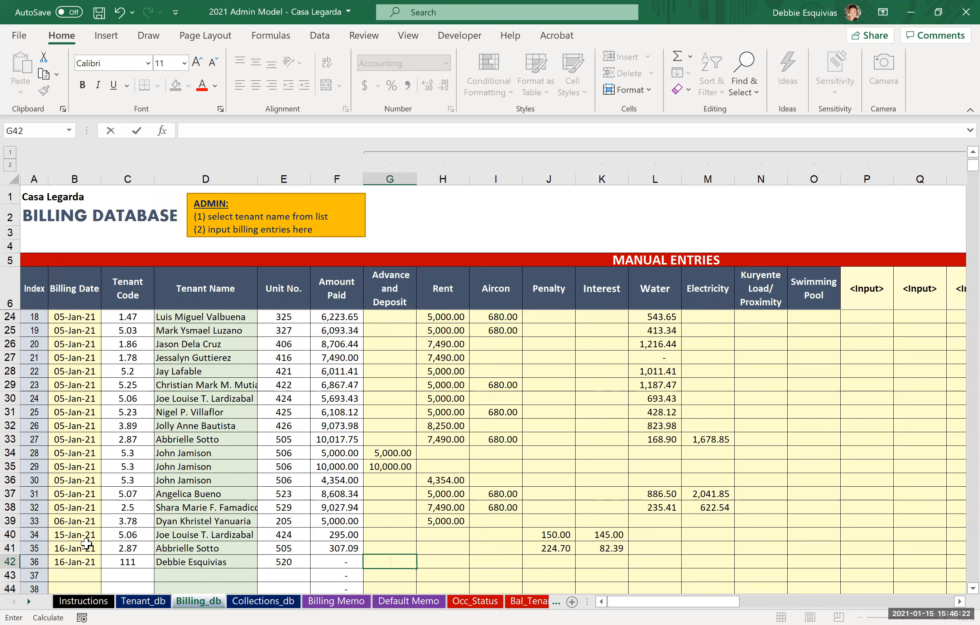
pyautogui.write('3000')
pyautogui.hotkey('ctrl', 'Return')
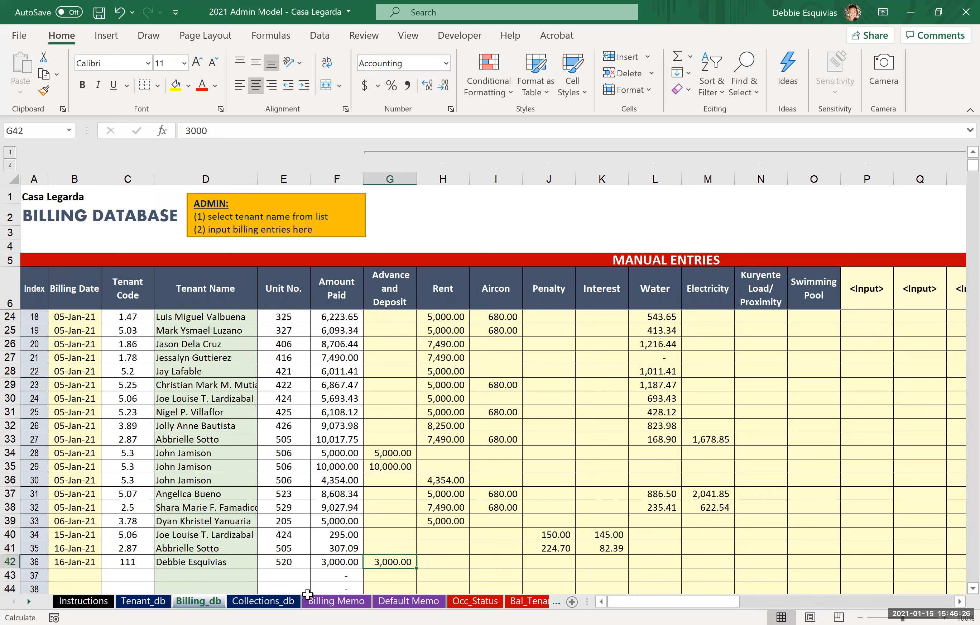
# Step: Return to Tenant_db and update the tenant database entries
pyautogui.click(146, 605)
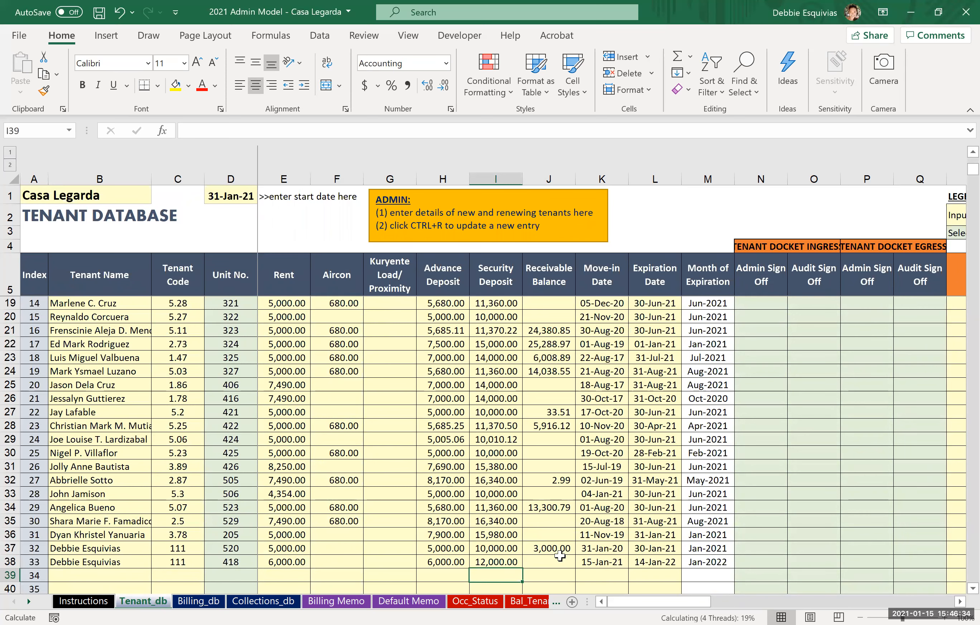
pyautogui.press('Left')
pyautogui.press('Down')
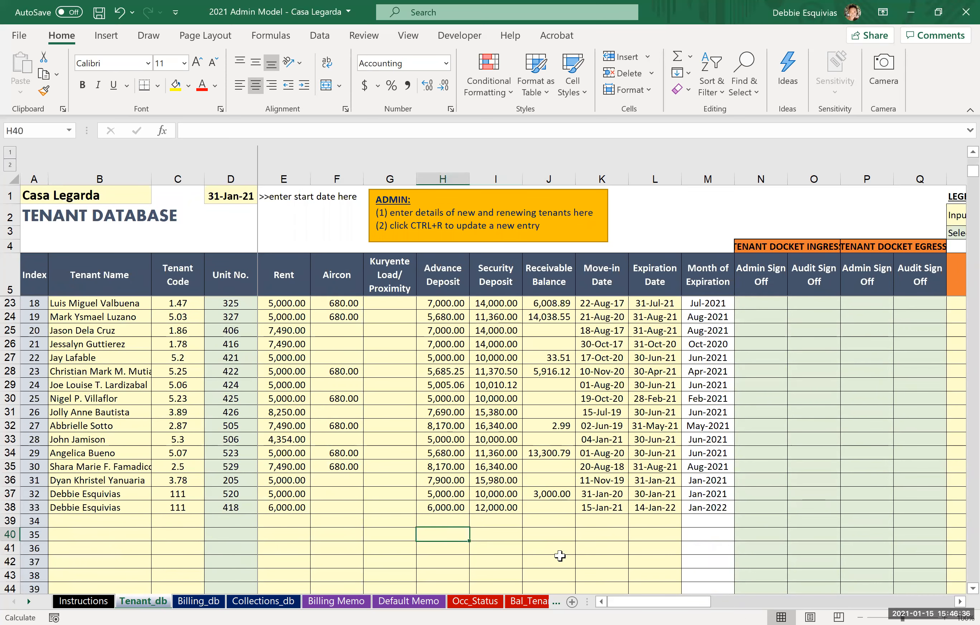
pyautogui.press('Down')
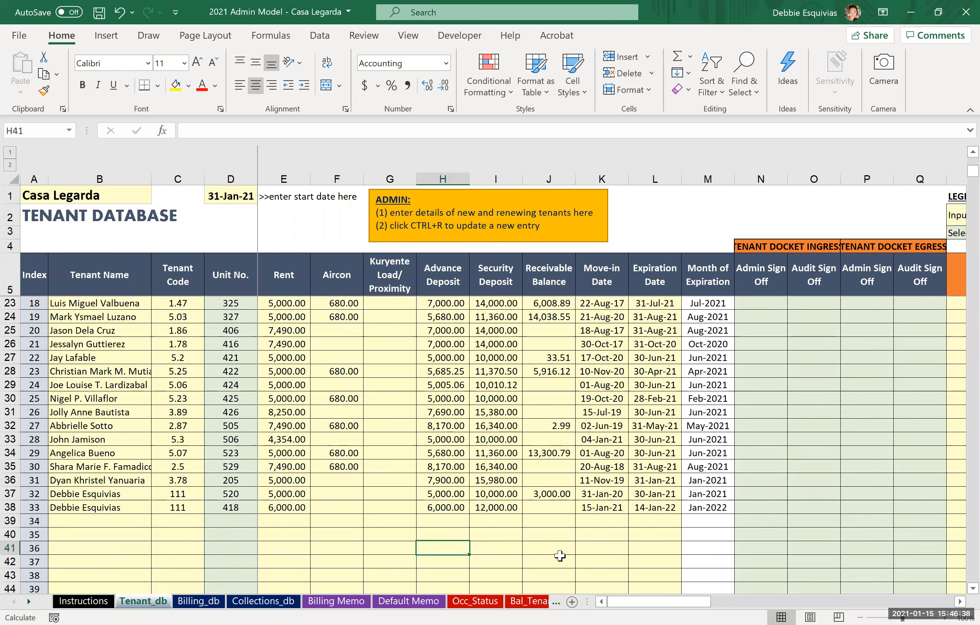
pyautogui.hotkey('ctrl', 'r')
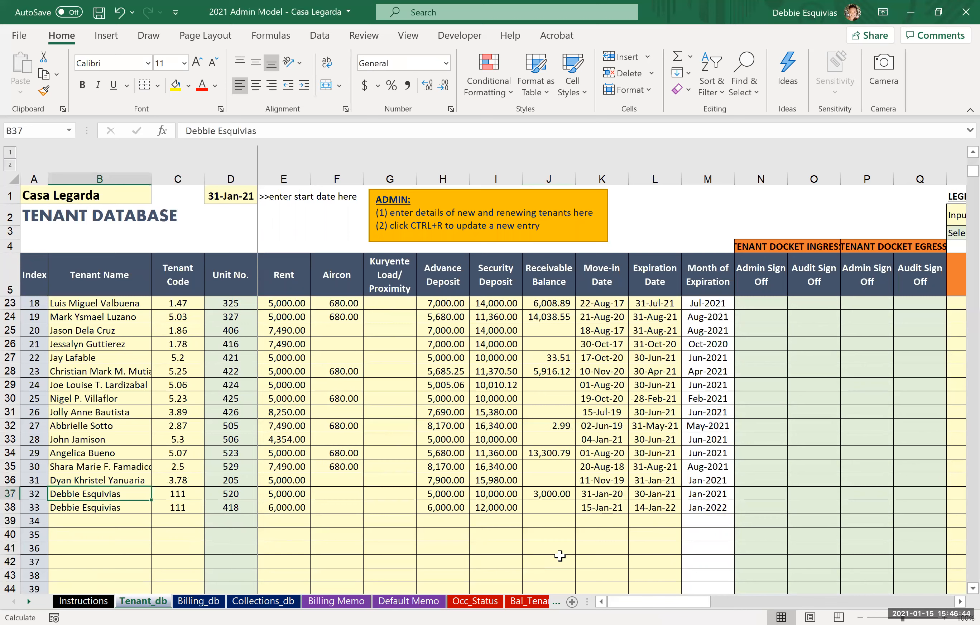
# Step: Review the tenant's original row from the tenant name across to the deposit columns
pyautogui.press('Right')
pyautogui.press('Right')
pyautogui.press('Right')
pyautogui.press('Right')
pyautogui.press('Right')
pyautogui.press('Right')
pyautogui.press('Right')
pyautogui.press('Right')
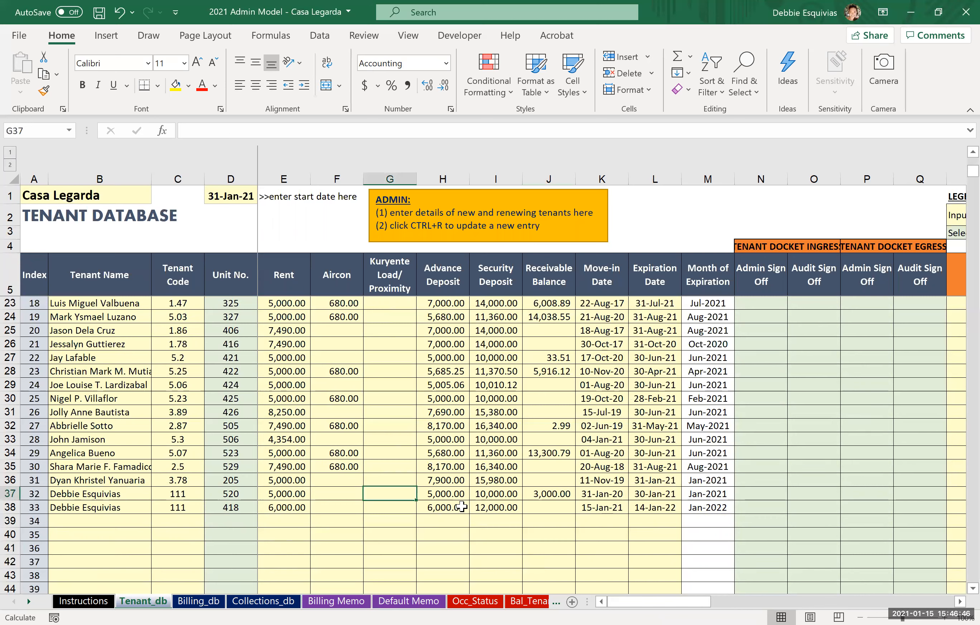